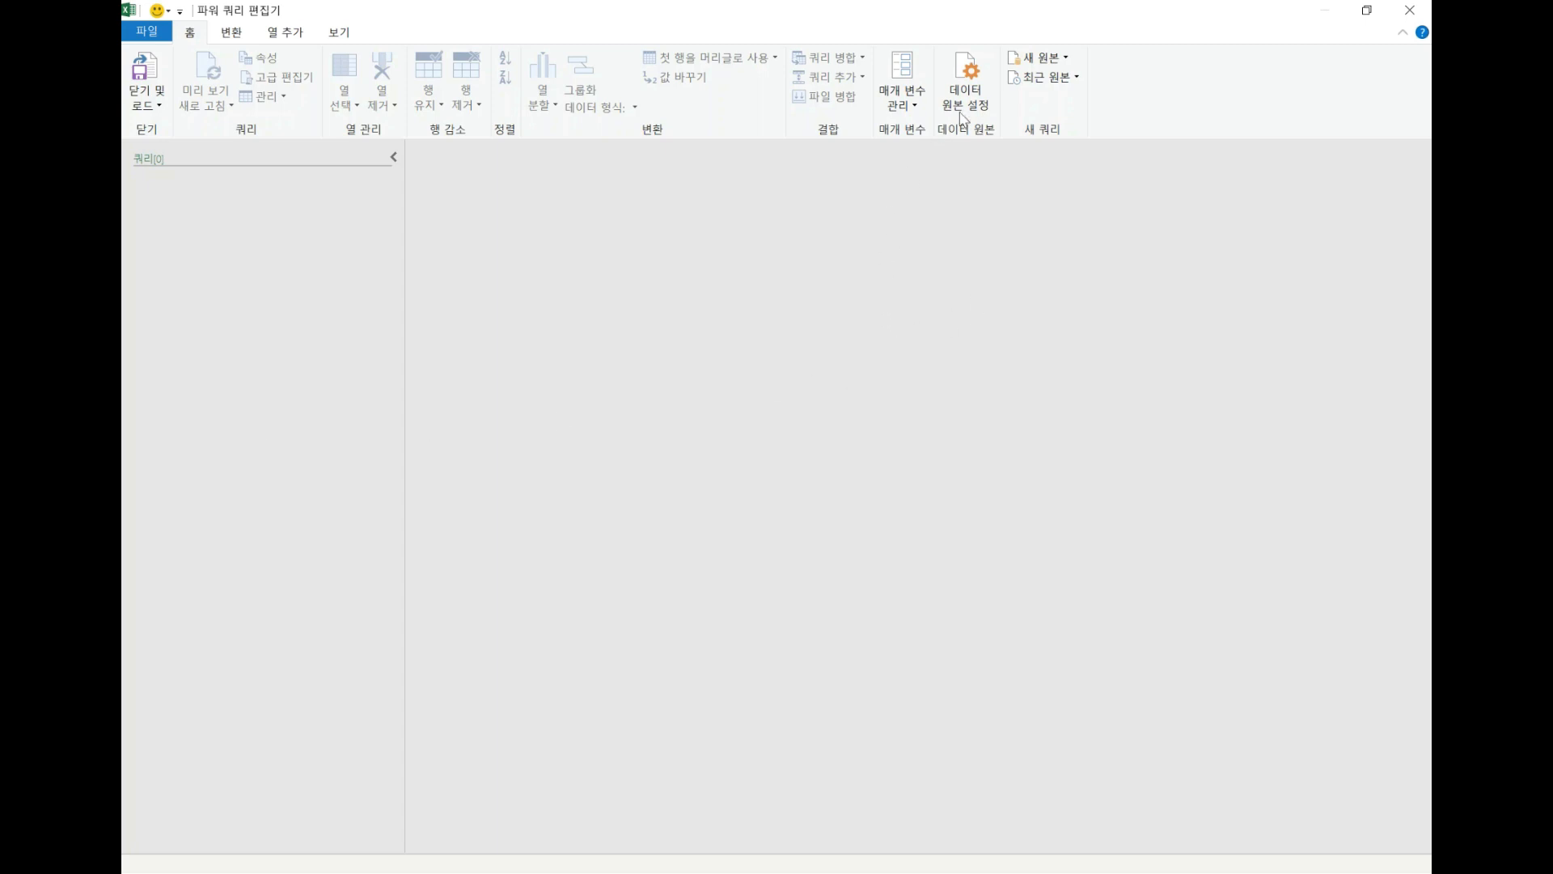
# Start a new query with a folder as its source and open the folder browser for the path.
pyautogui.click(1059, 64)
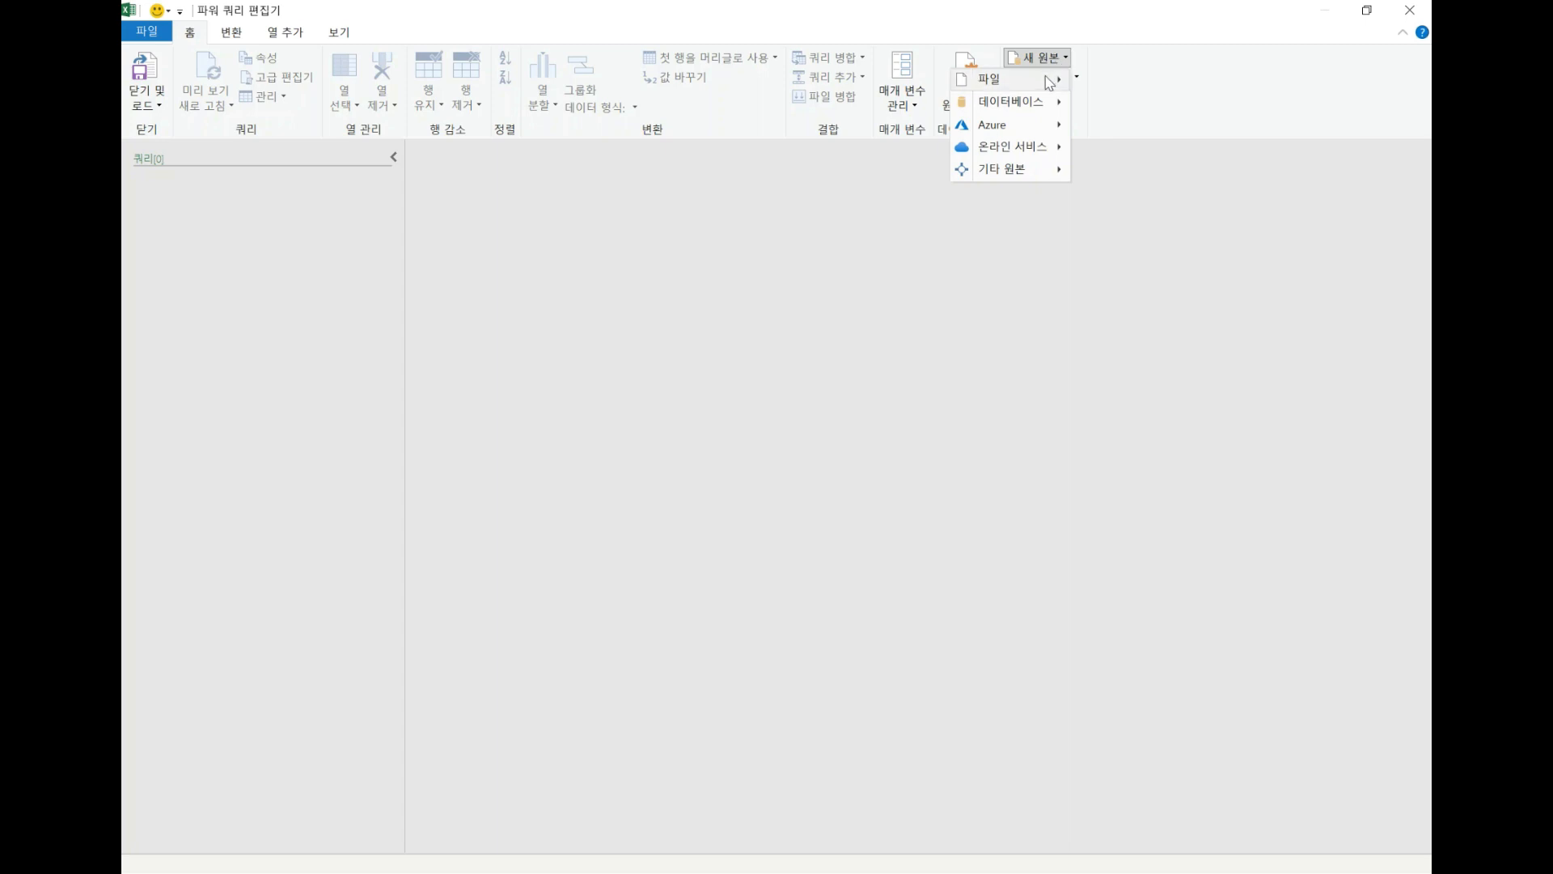
pyautogui.moveTo(1048, 78)
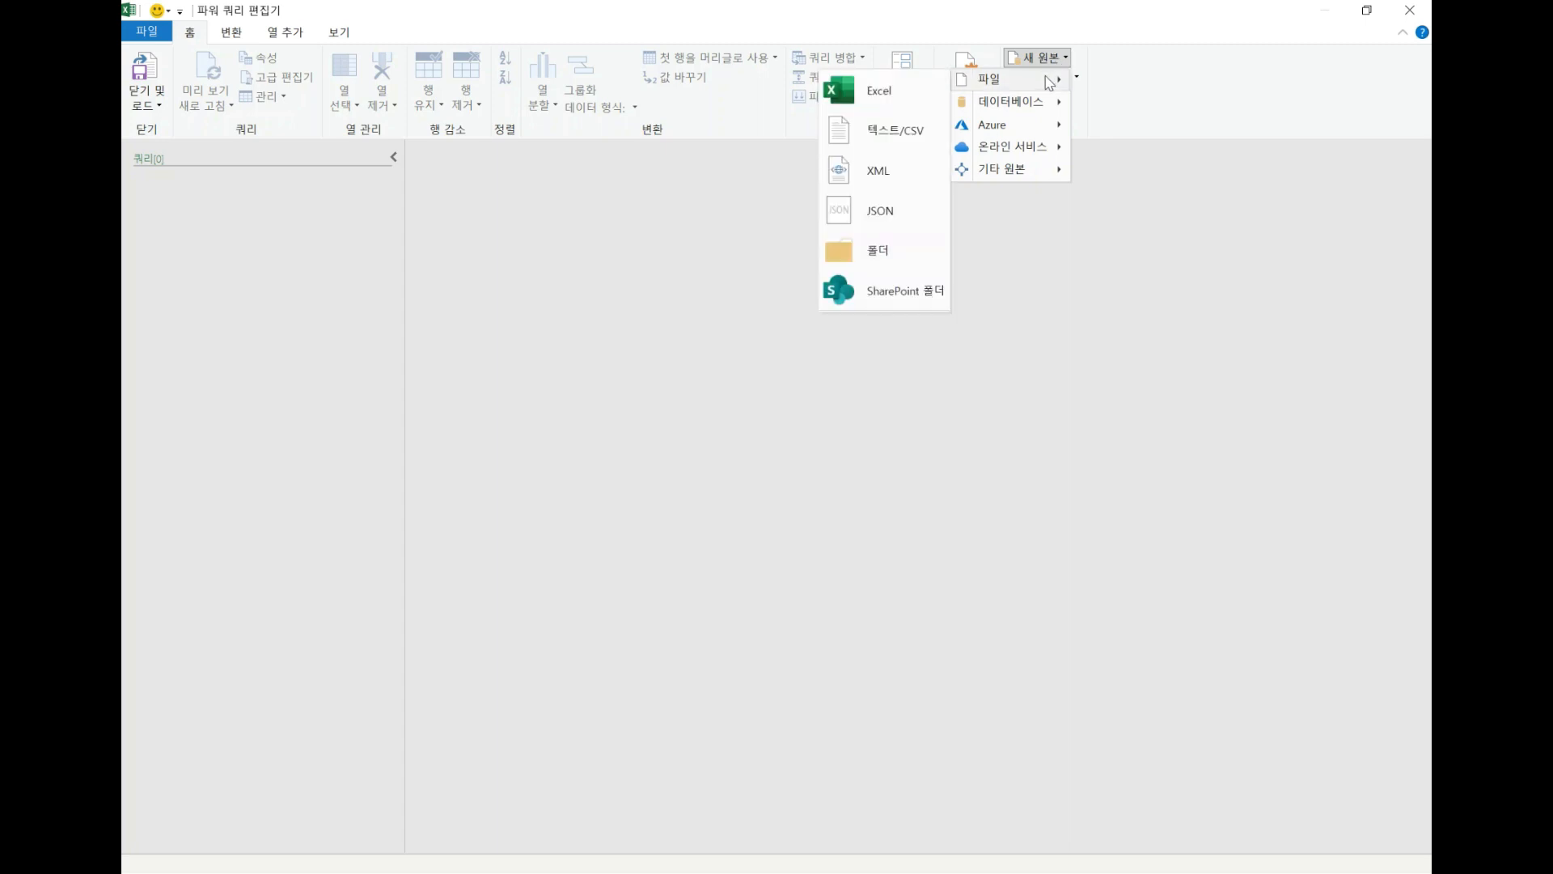
pyautogui.click(875, 267)
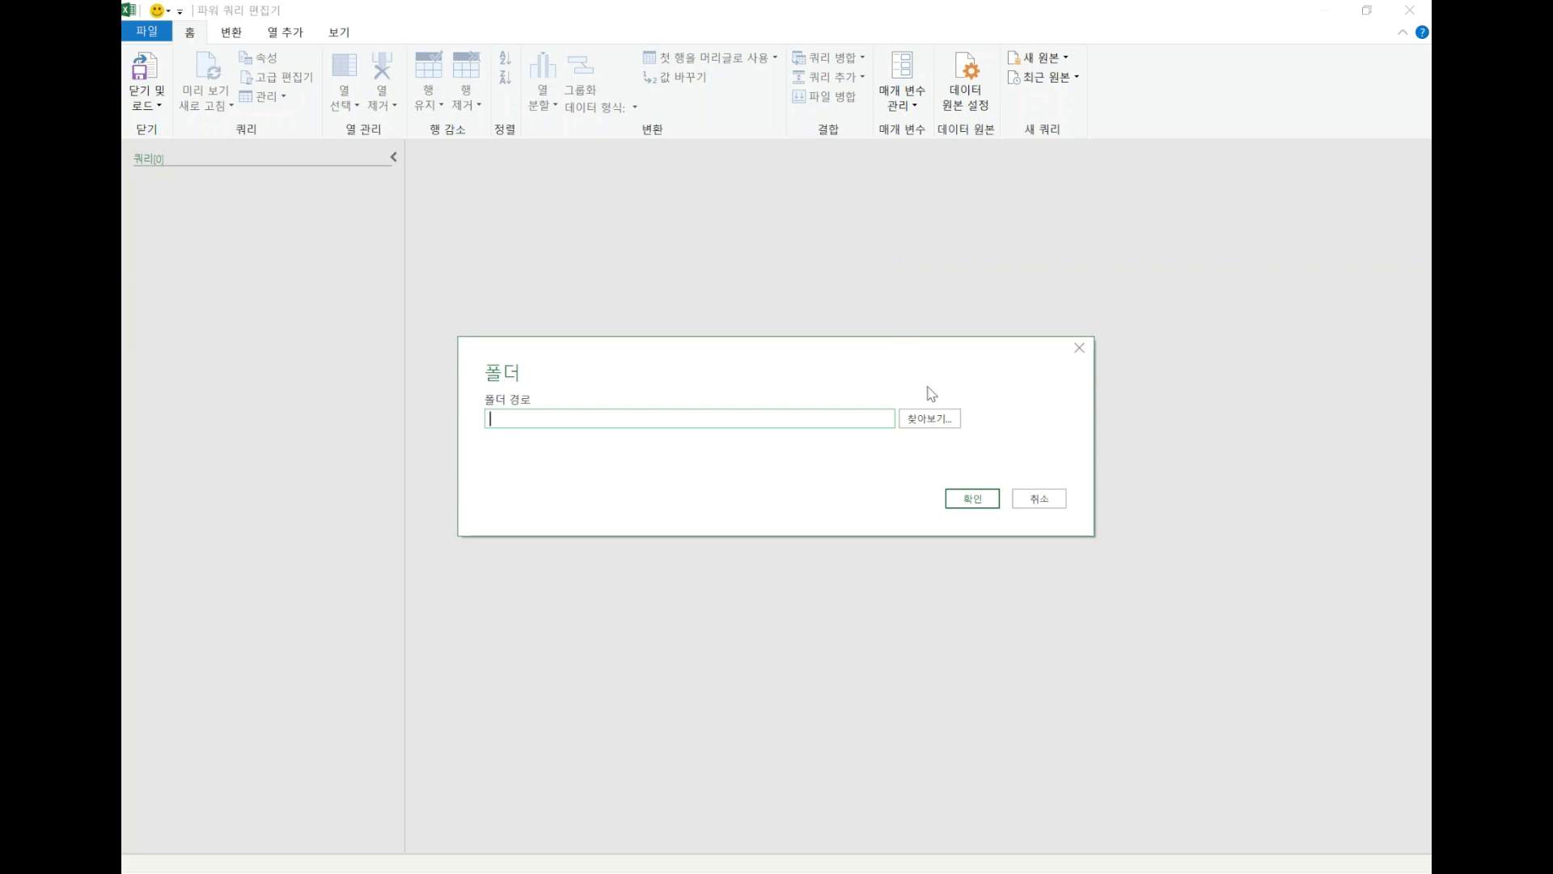
pyautogui.click(922, 421)
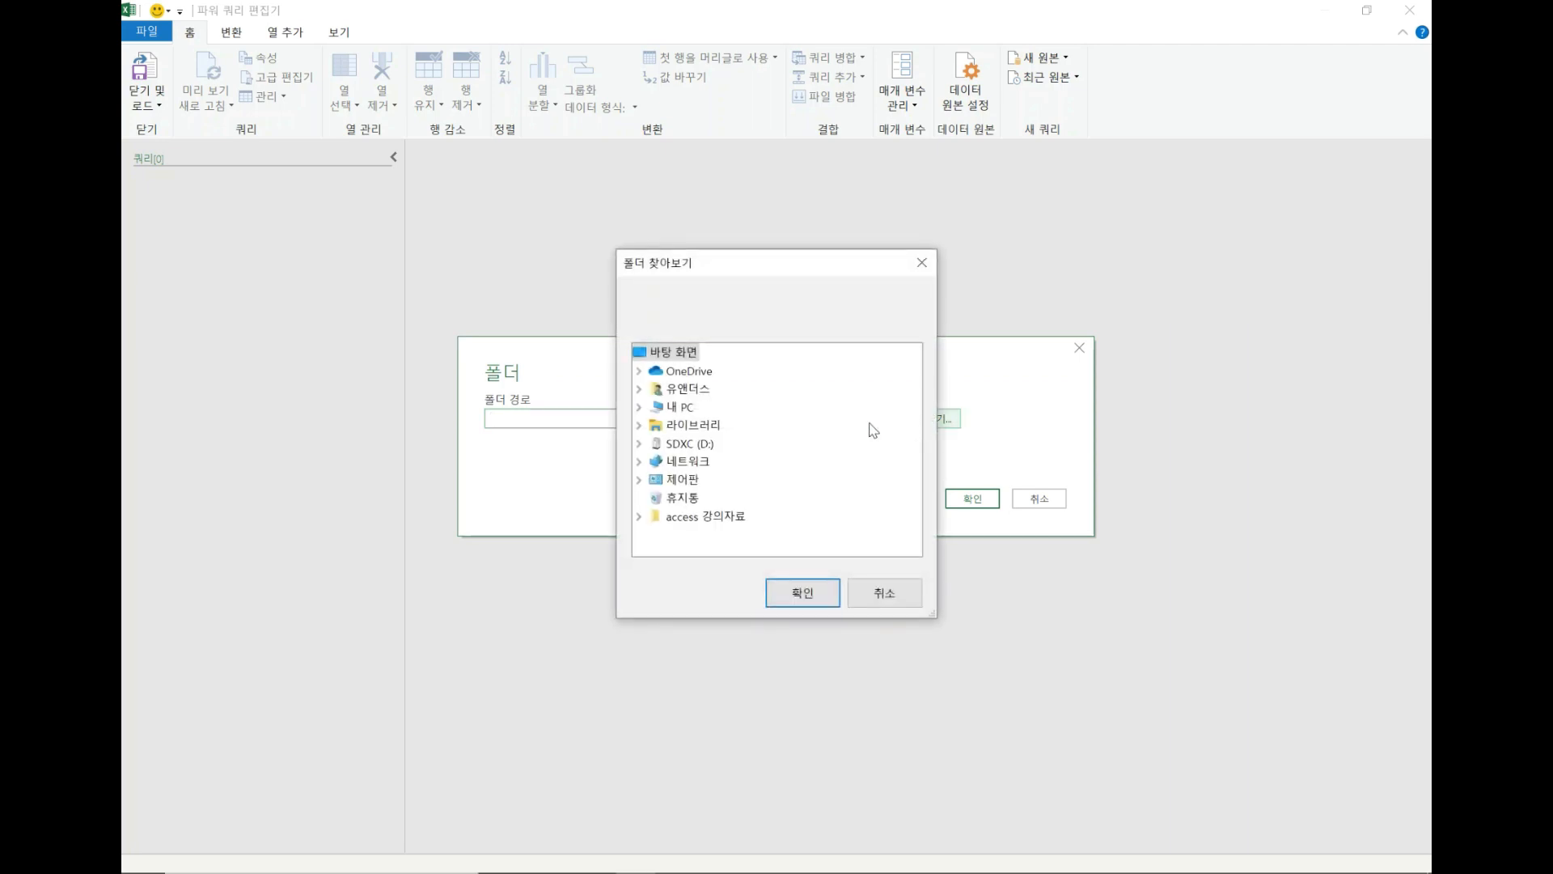
# Set the source folder to D:\유앤더스 유투브강좌 만들기 and bring its file list in for data transformation.
pyautogui.click(687, 443)
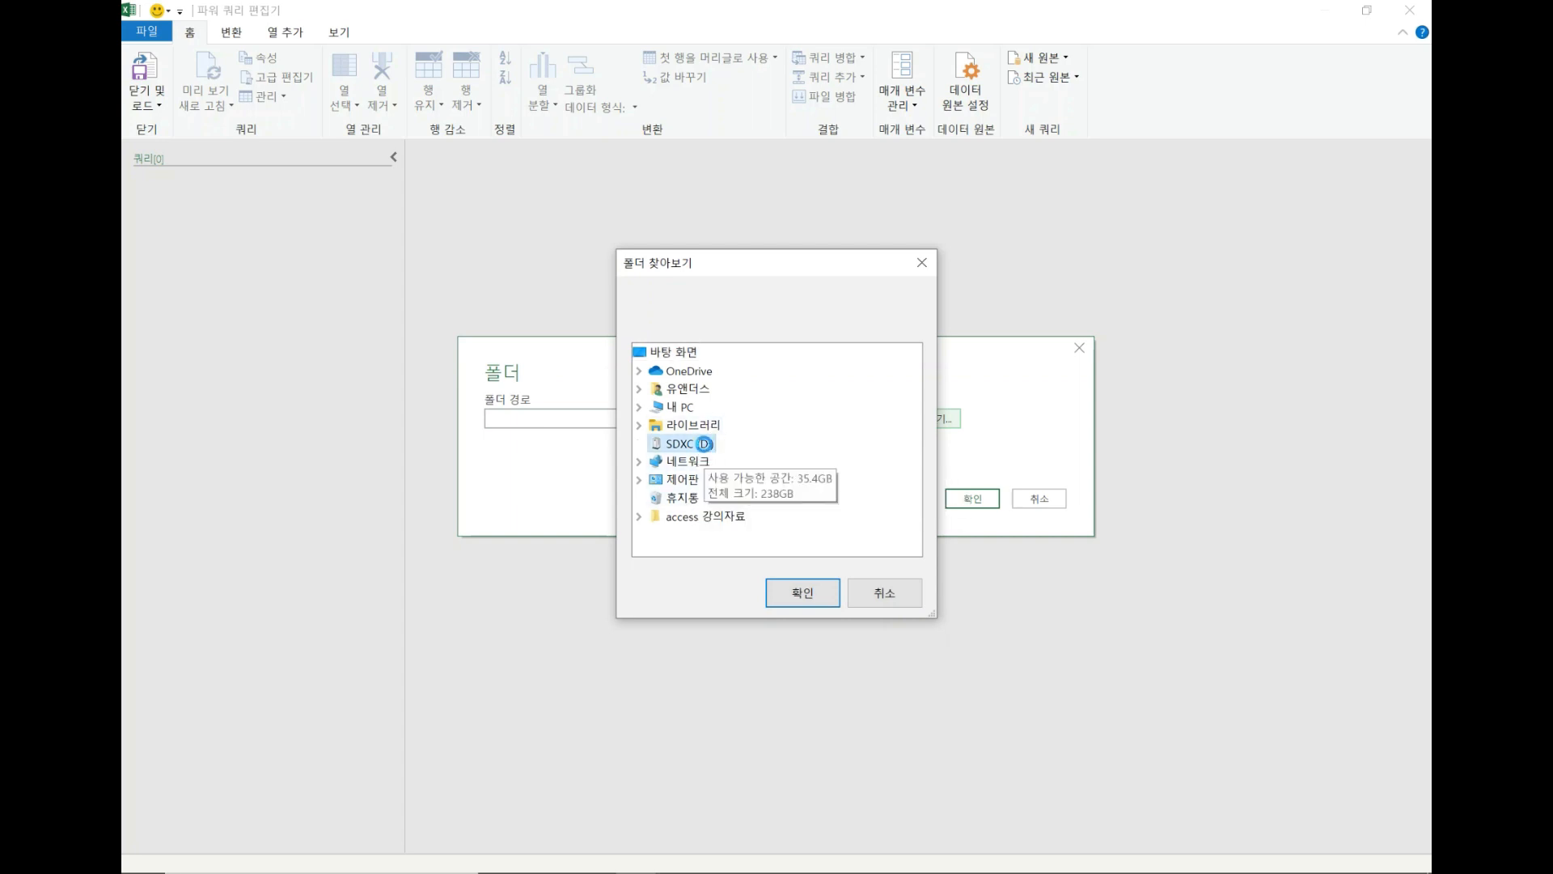
pyautogui.scroll(-3, 807, 470)
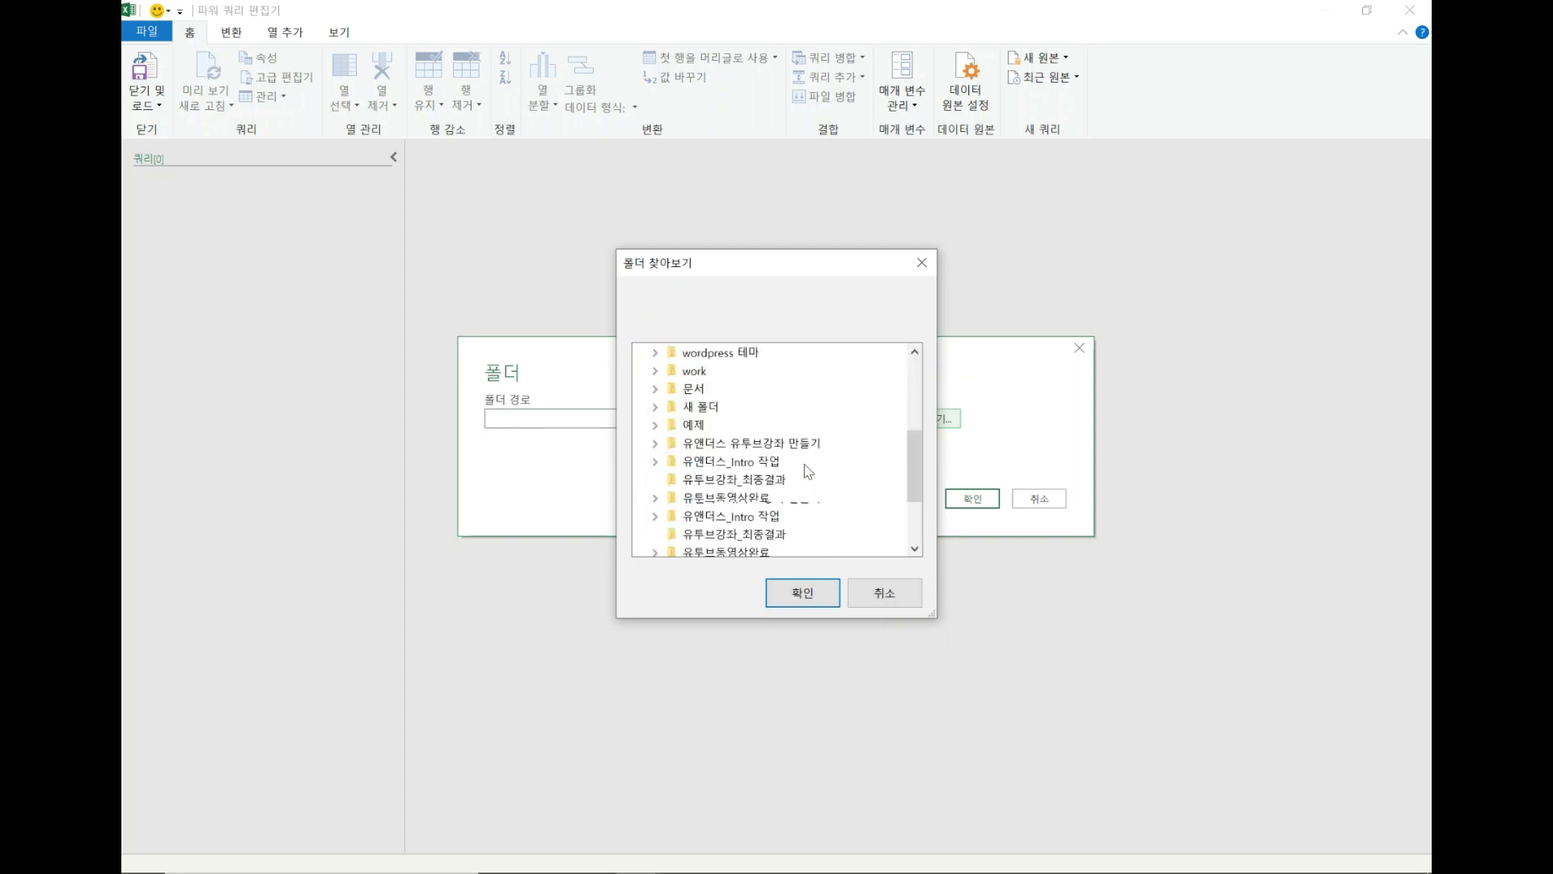
pyautogui.click(768, 444)
pyautogui.click(808, 390)
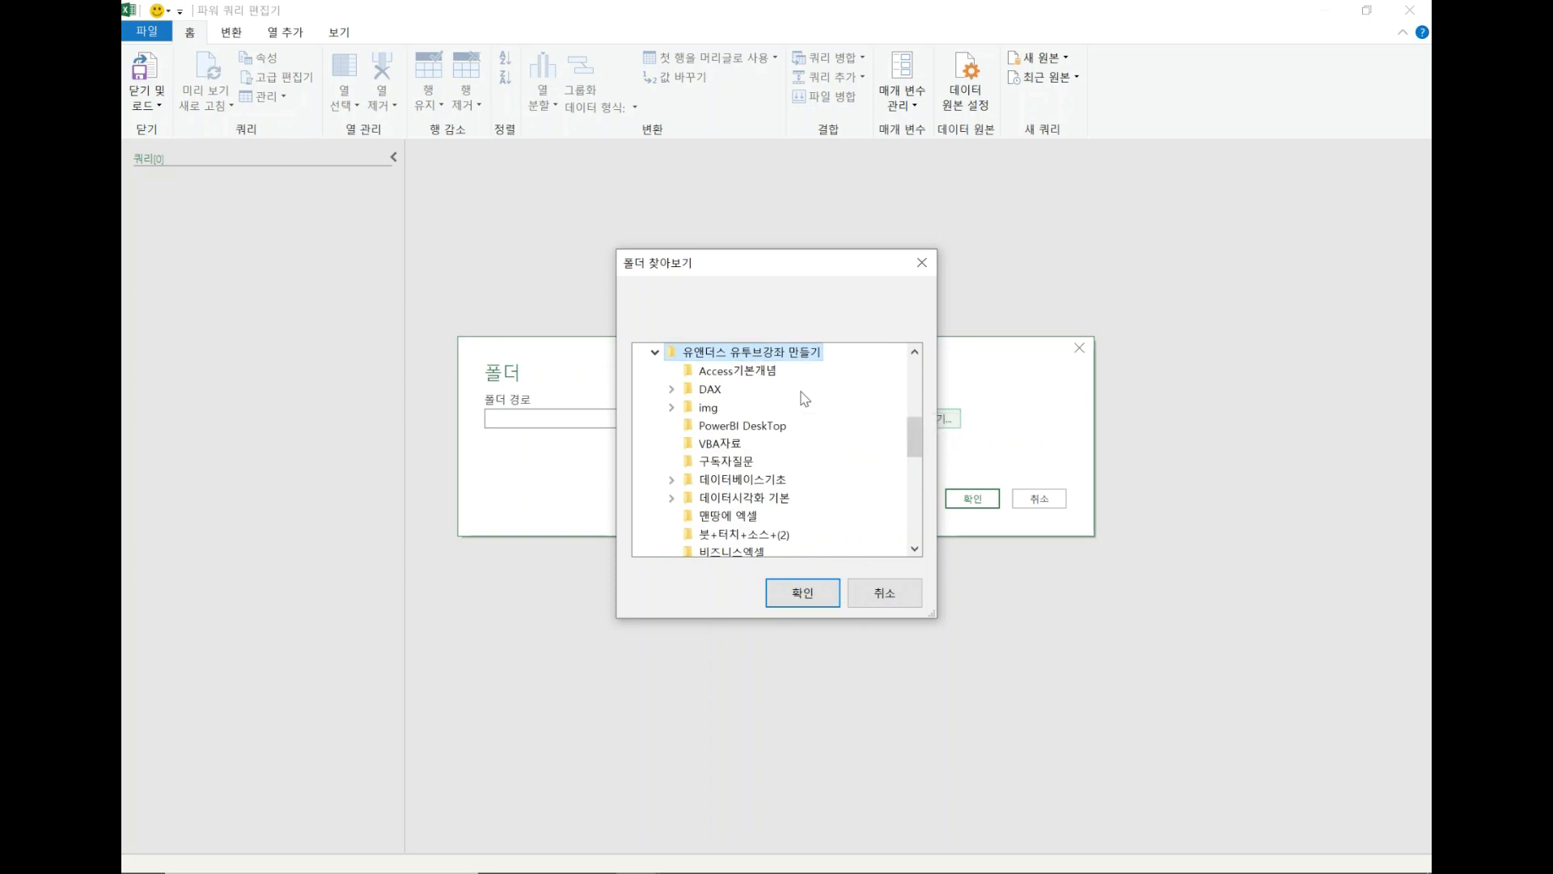
pyautogui.scroll(-3, 748, 505)
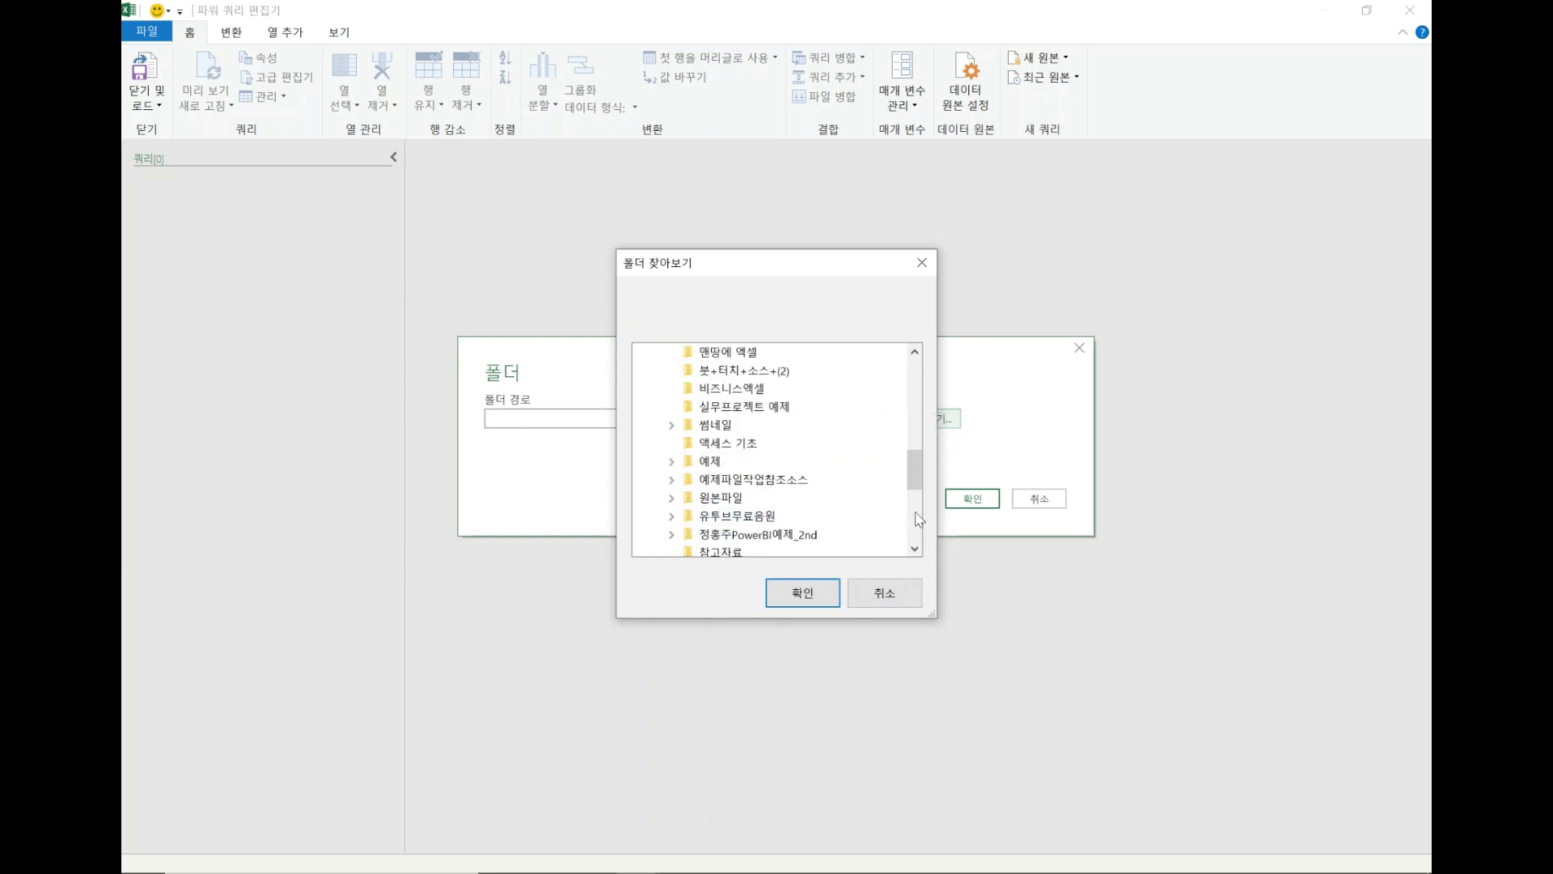
pyautogui.click(813, 595)
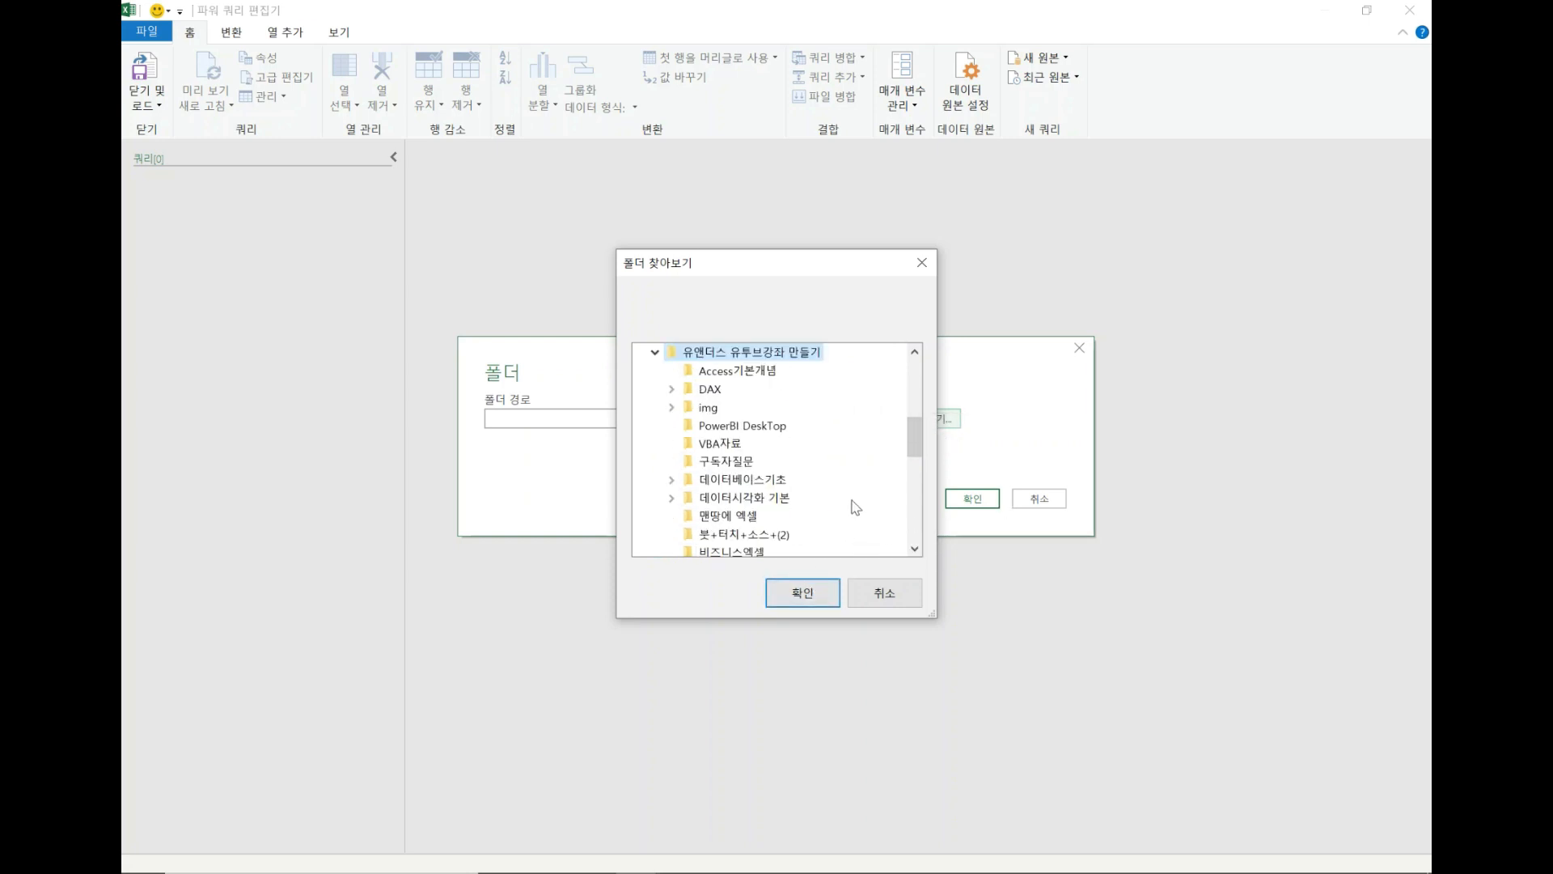
pyautogui.click(812, 595)
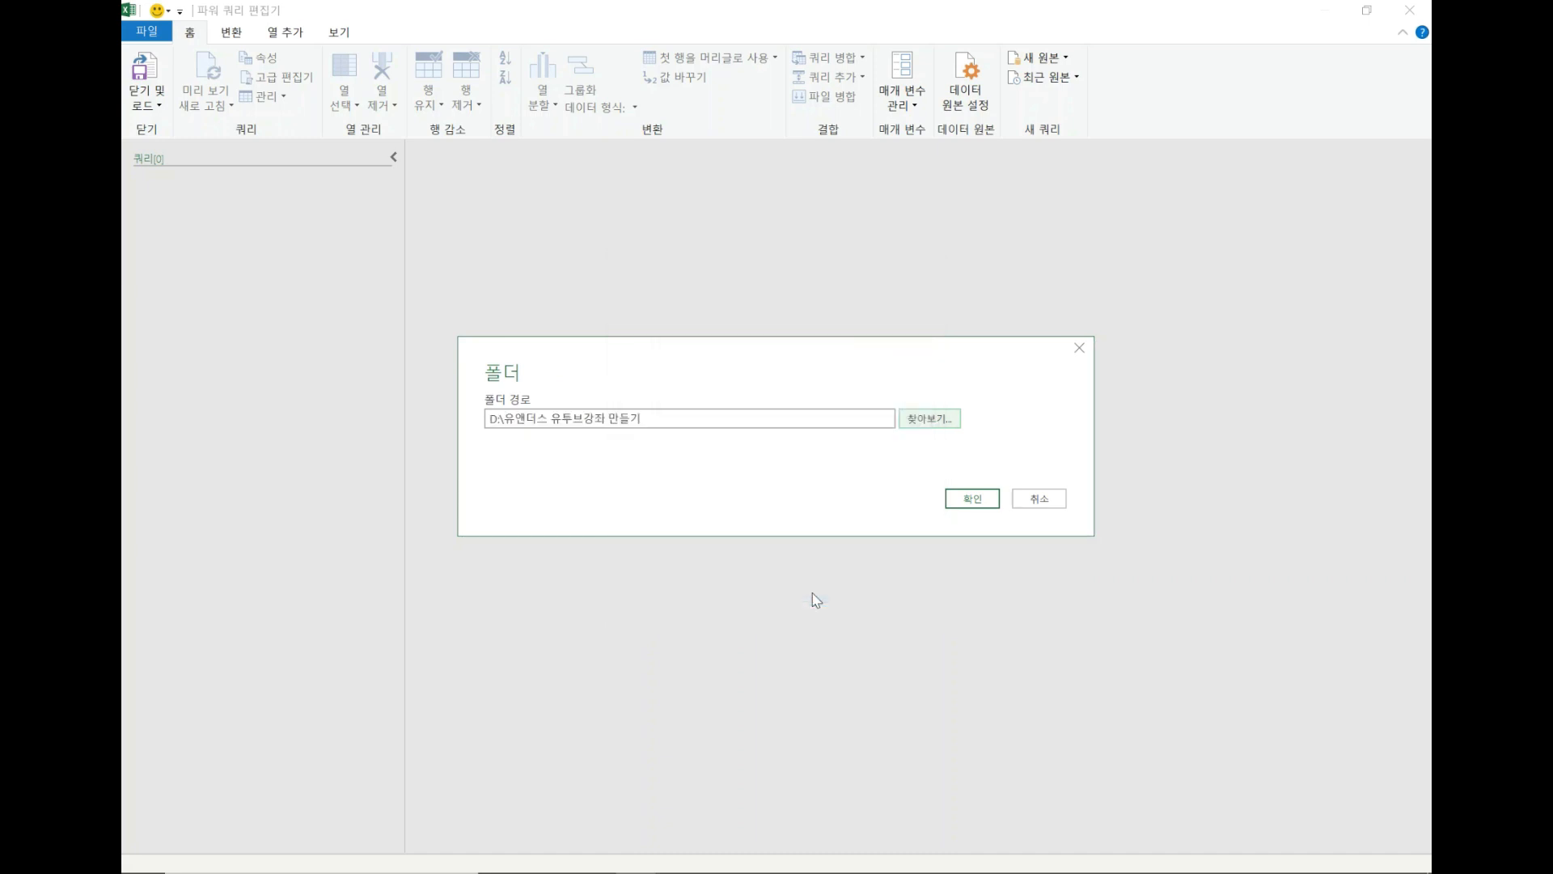
pyautogui.click(983, 506)
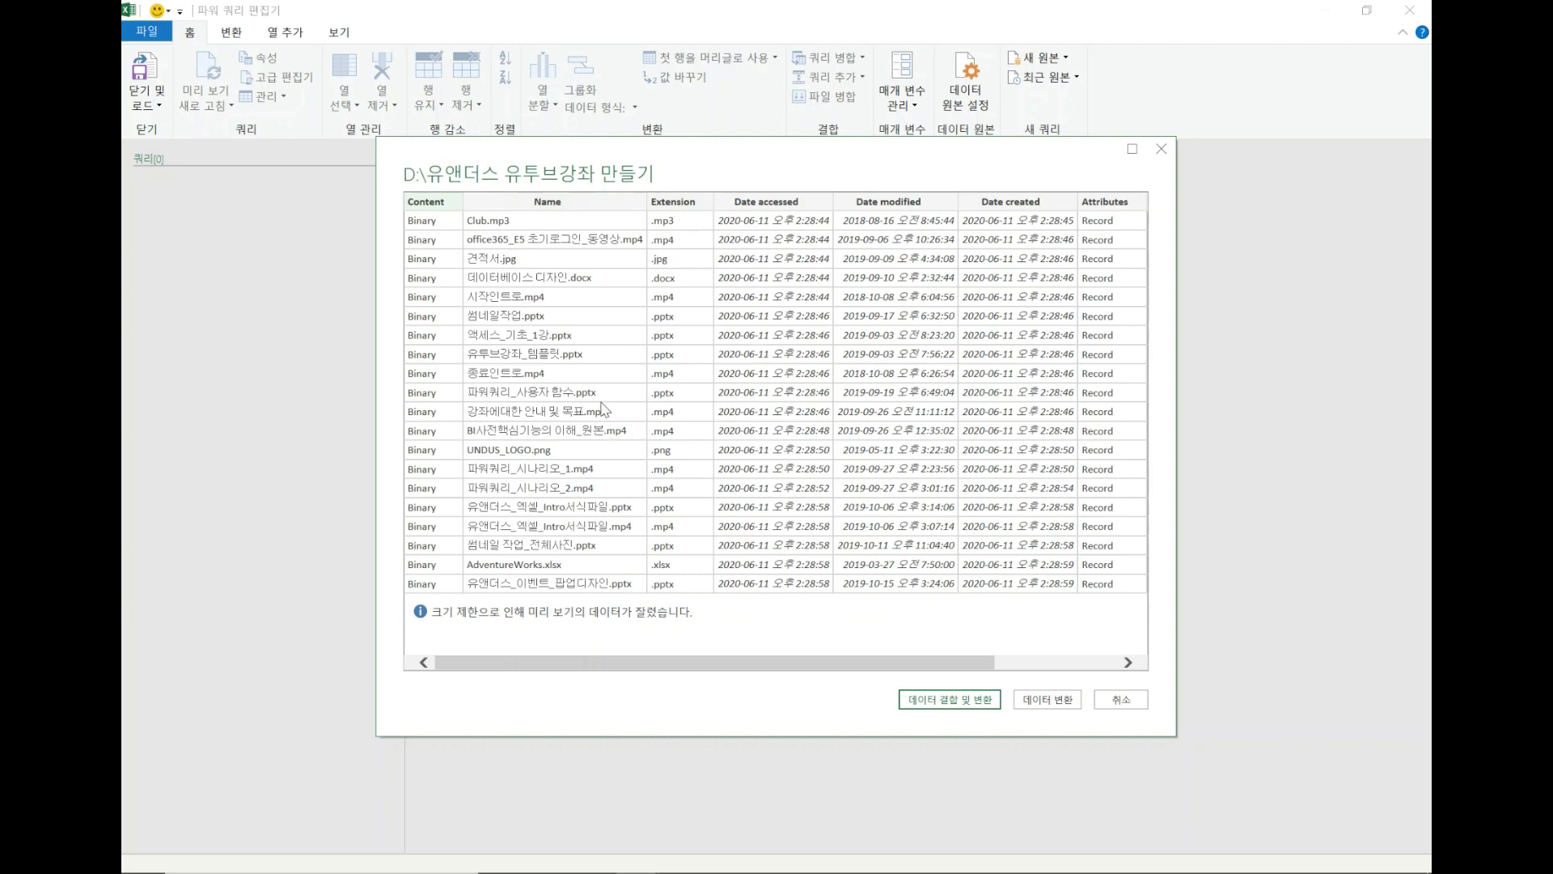
pyautogui.click(1048, 699)
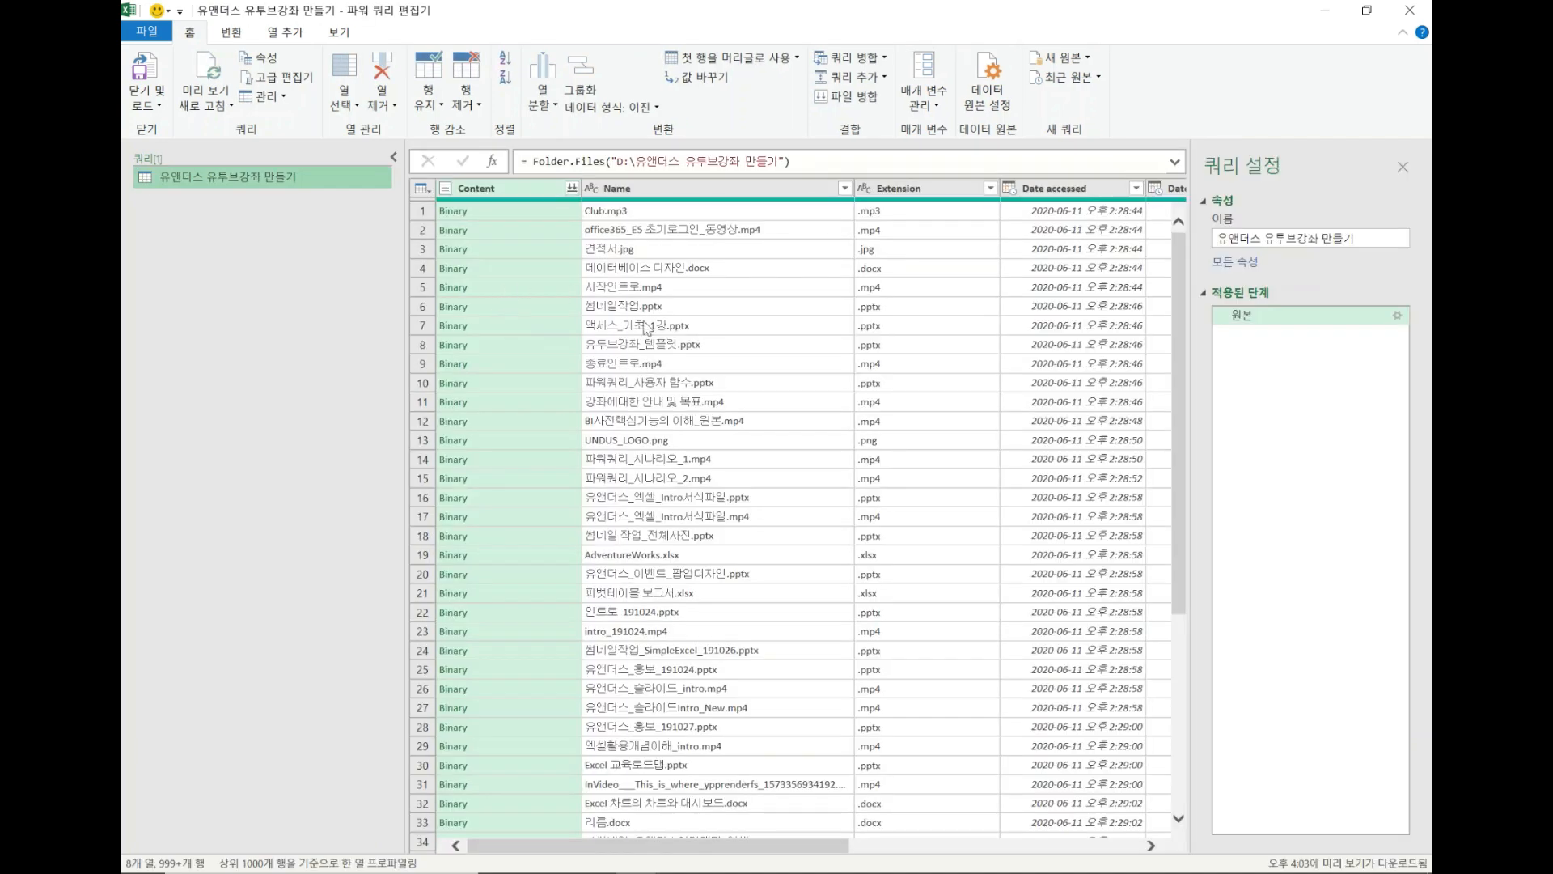
# Filter the Extension column so that only .xlsx files are kept.
pyautogui.click(539, 218)
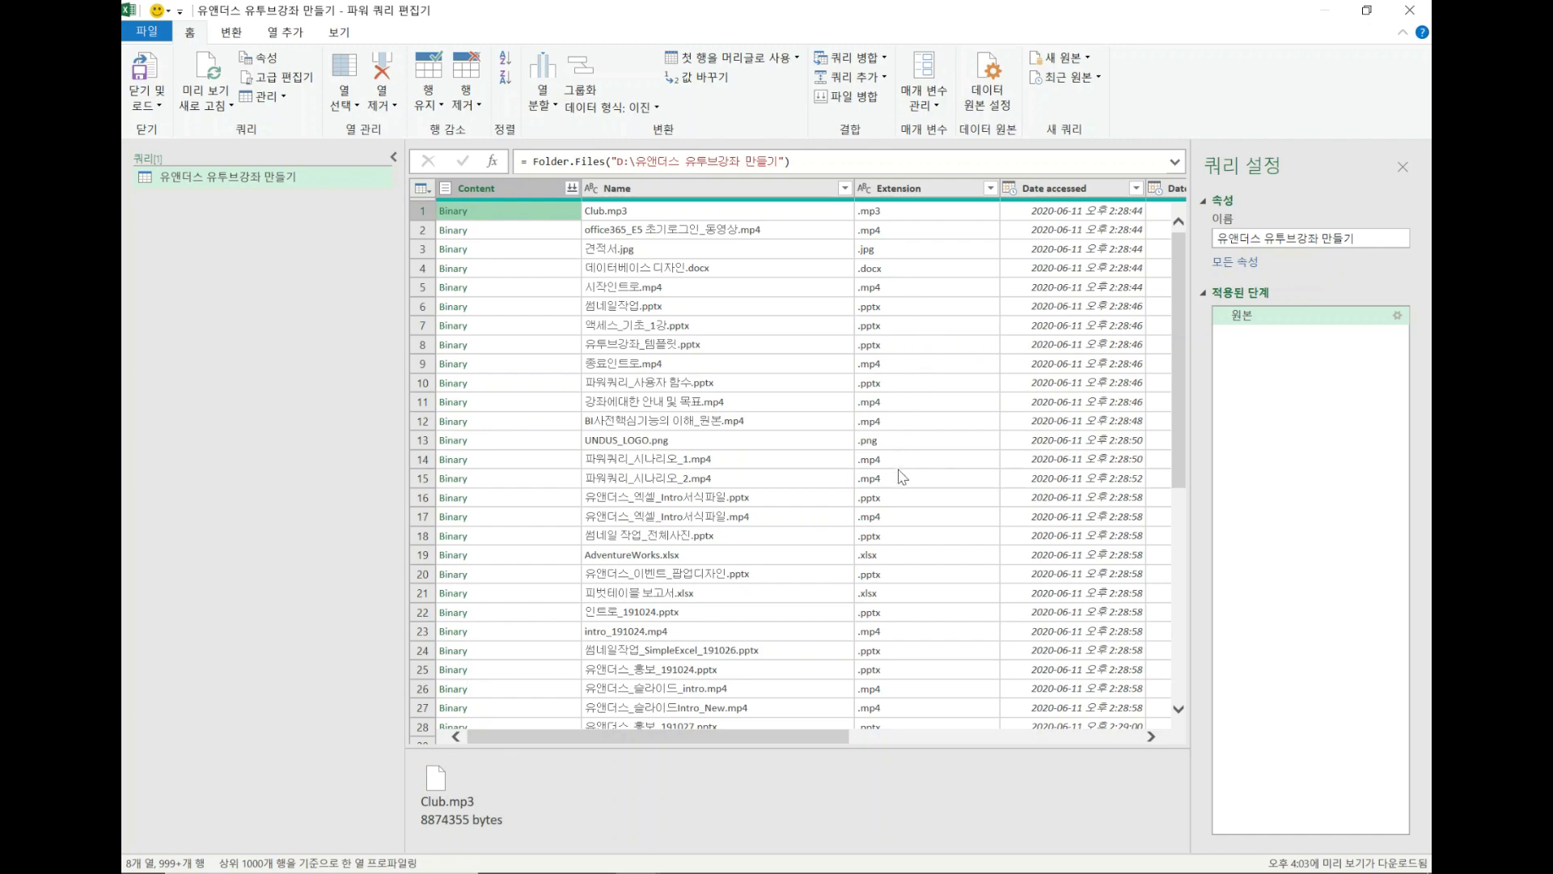
pyautogui.scroll(-4, 901, 487)
pyautogui.scroll(-3, 901, 487)
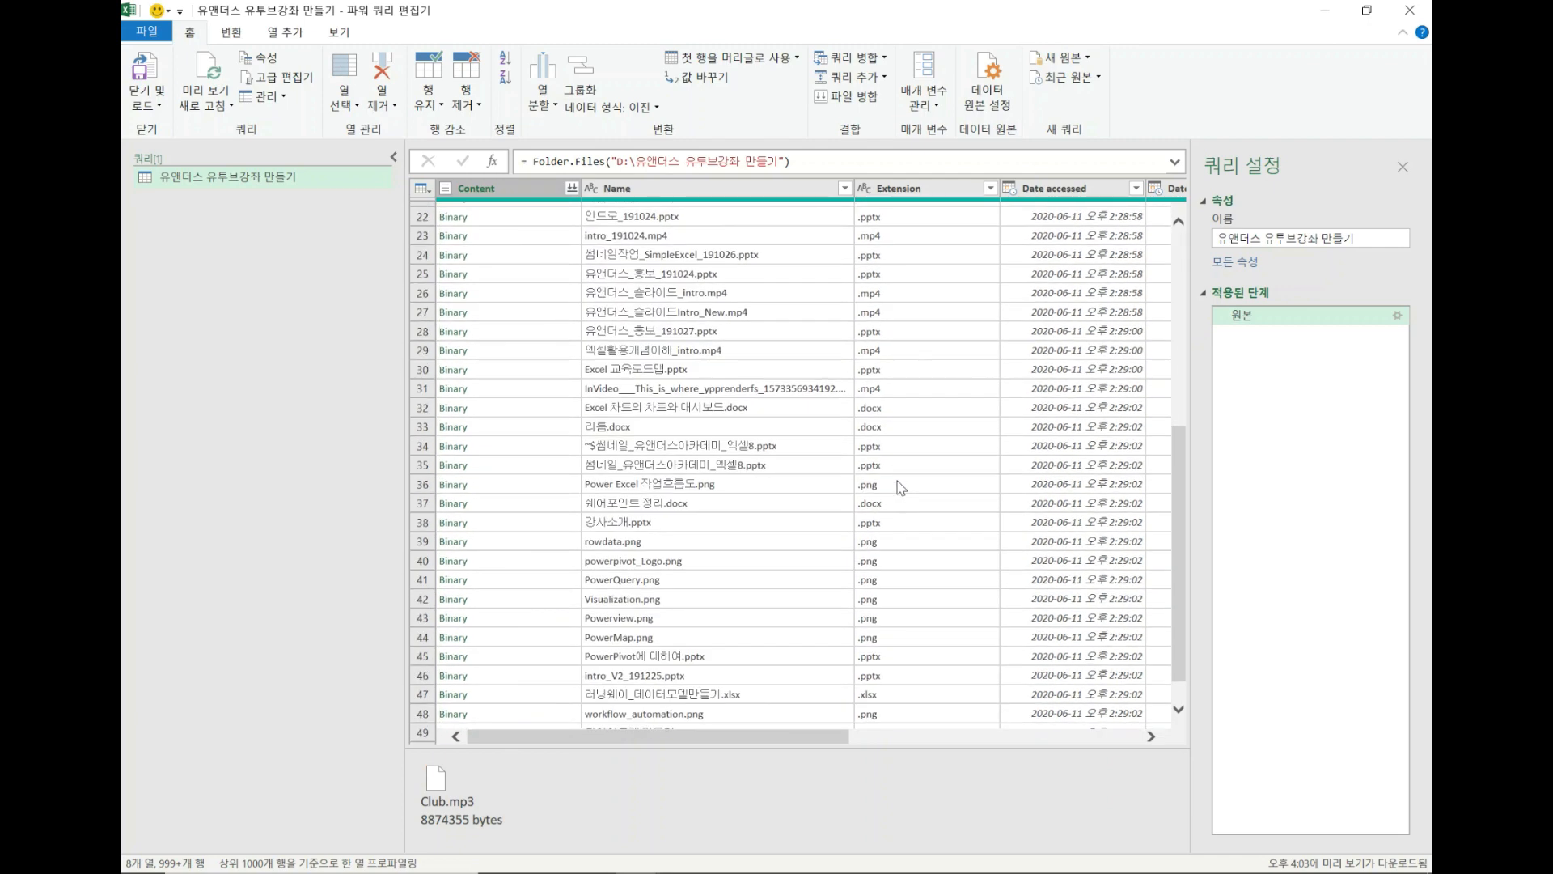
pyautogui.scroll(7, 902, 486)
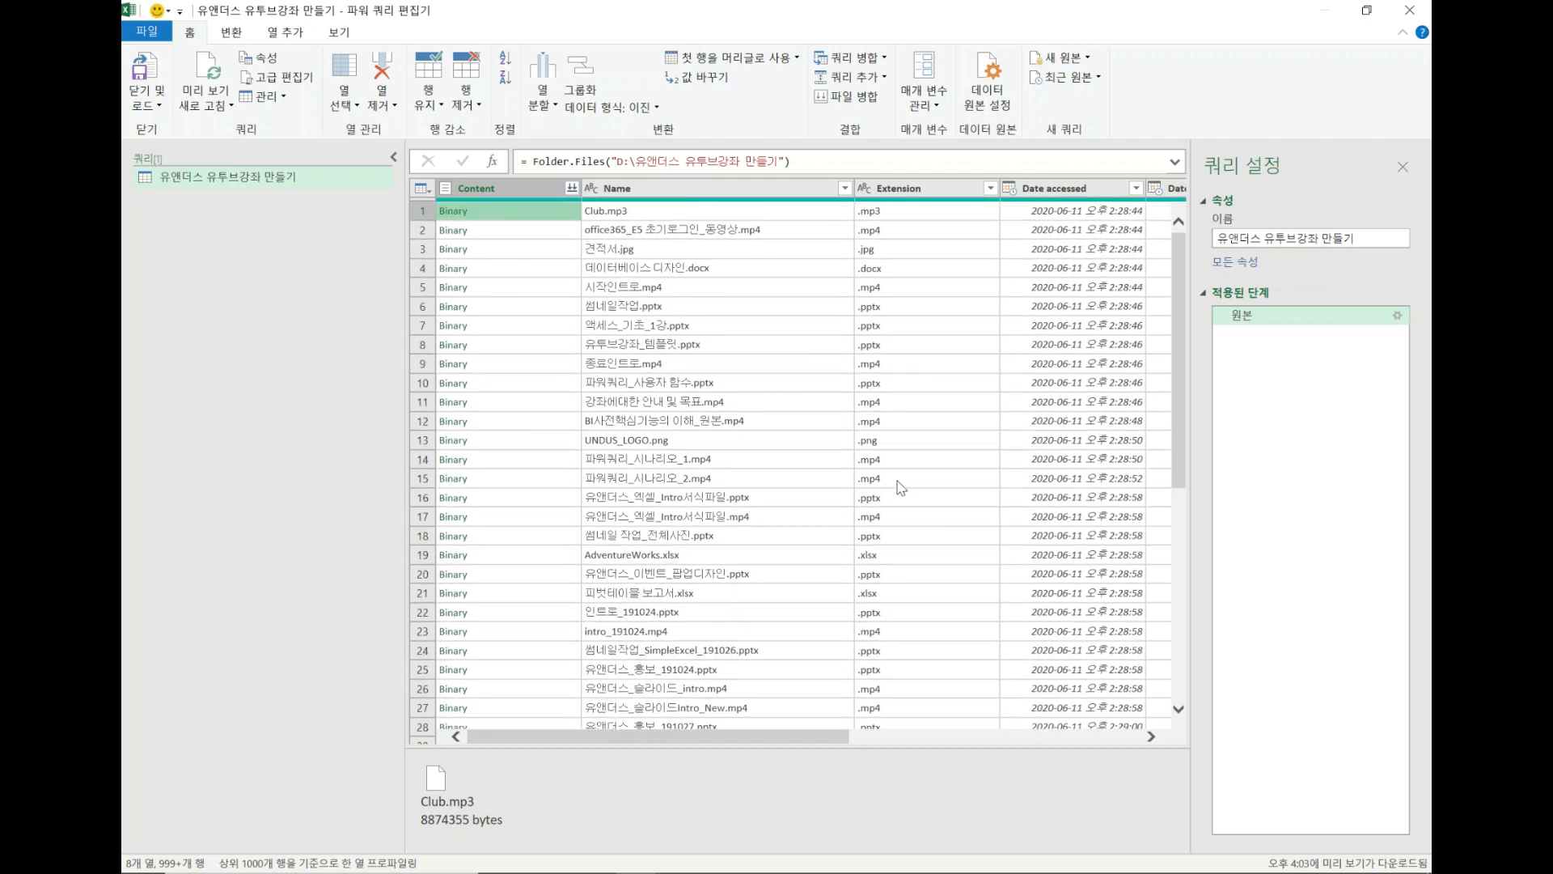
pyautogui.click(991, 191)
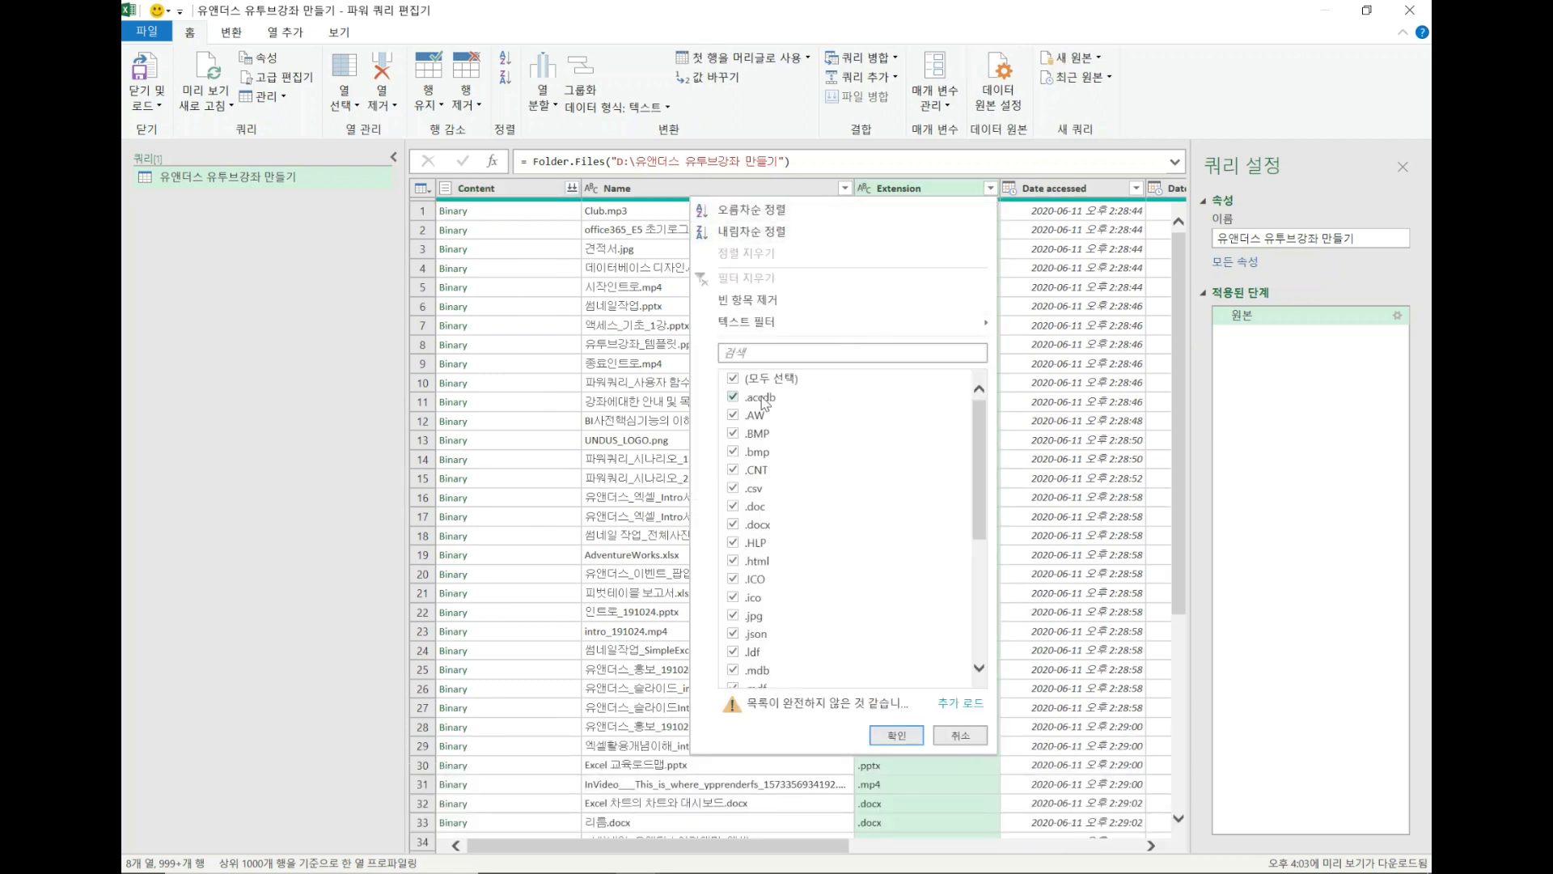
pyautogui.click(733, 381)
pyautogui.scroll(-4, 813, 566)
pyautogui.scroll(-2, 826, 596)
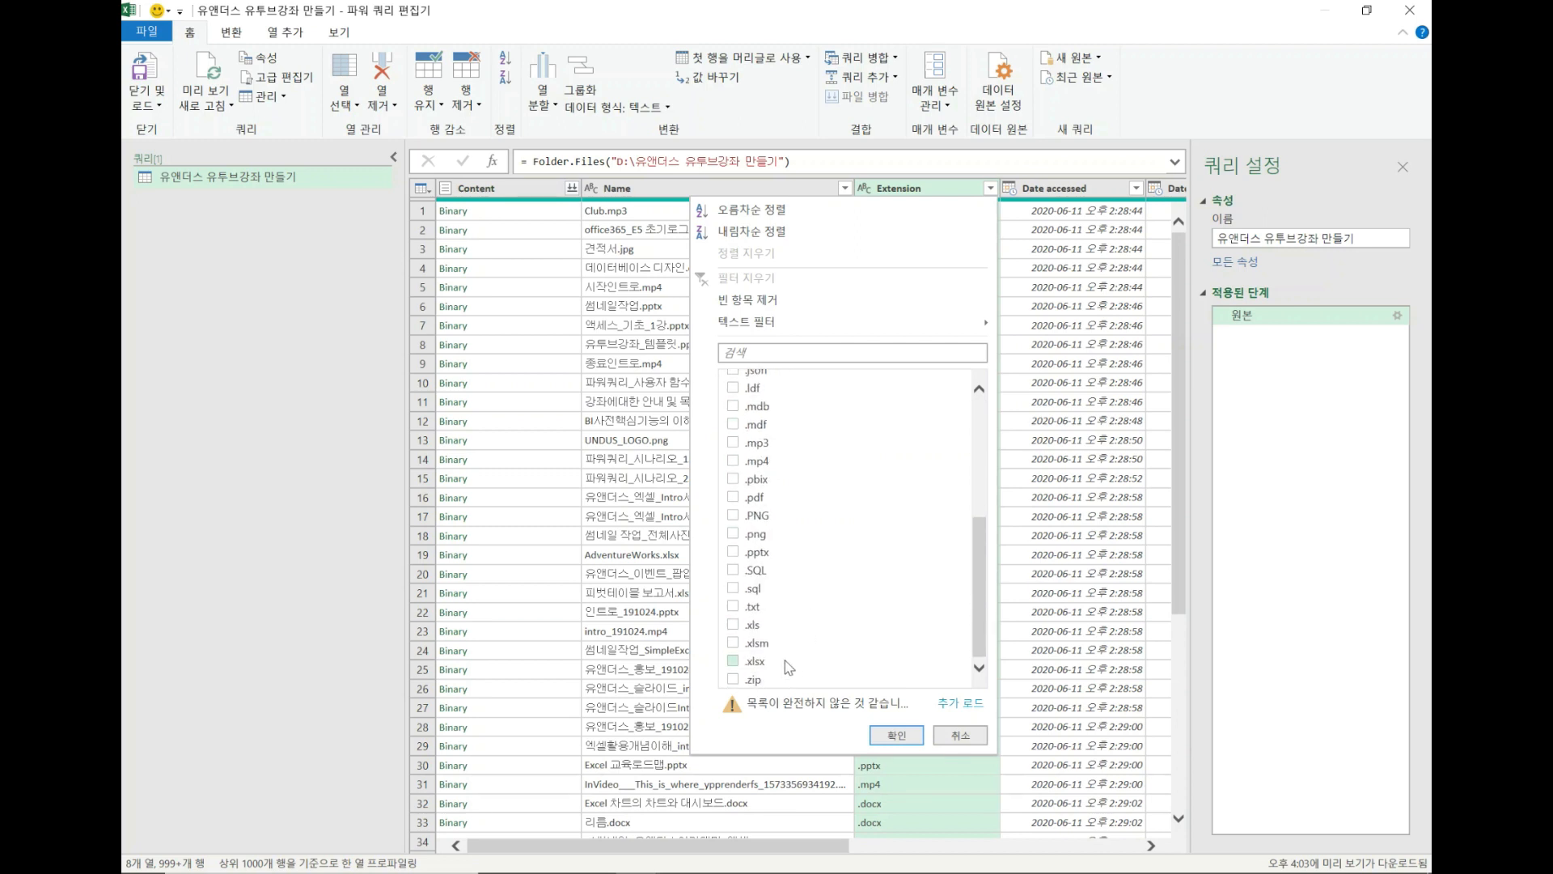
pyautogui.click(733, 660)
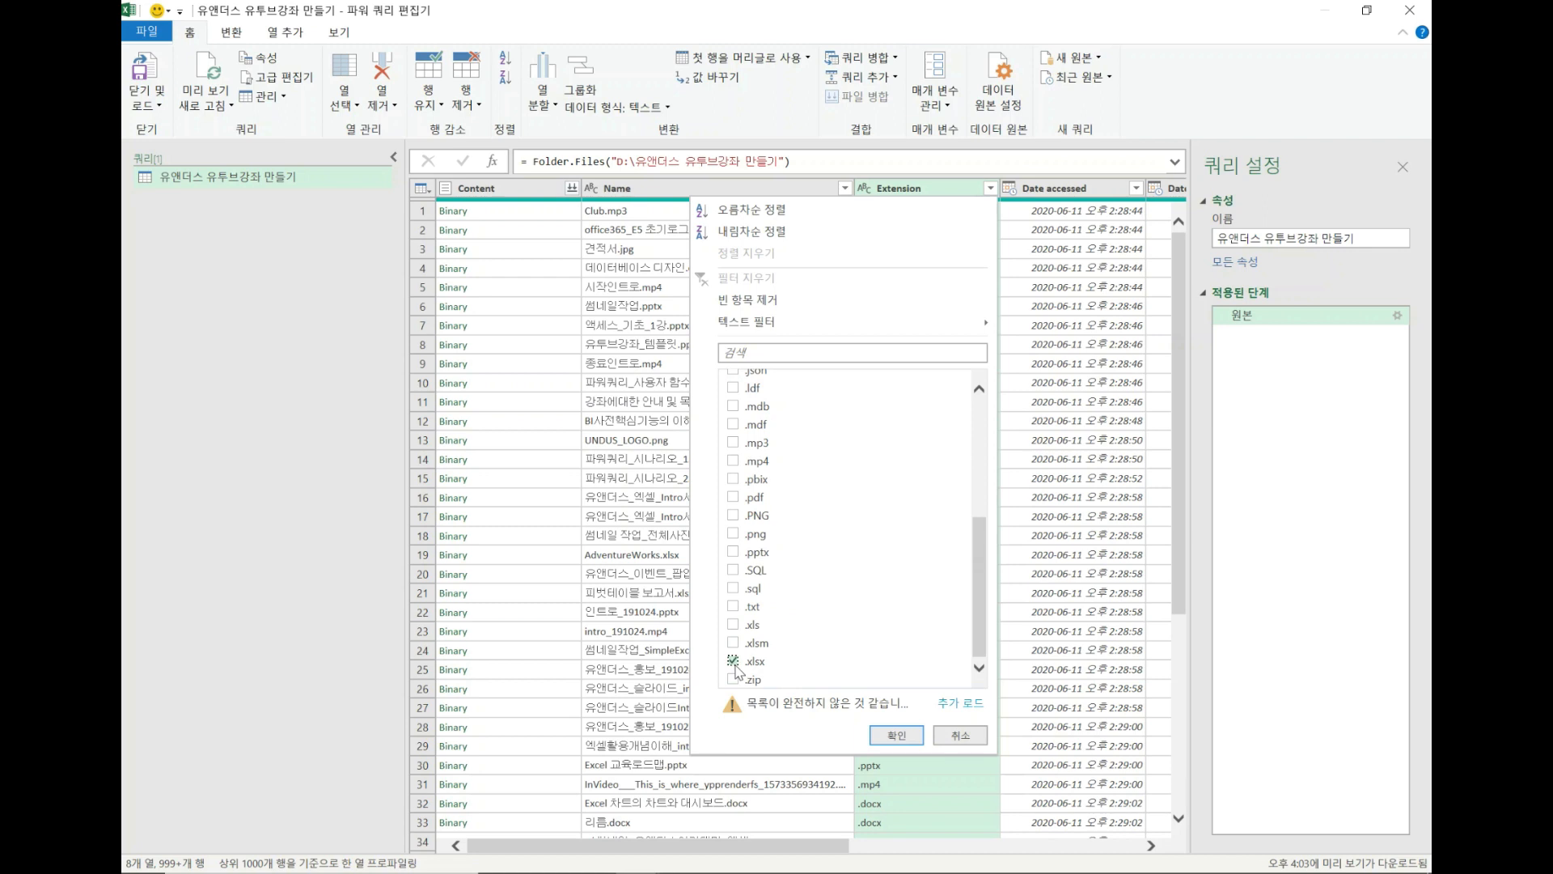
pyautogui.click(896, 736)
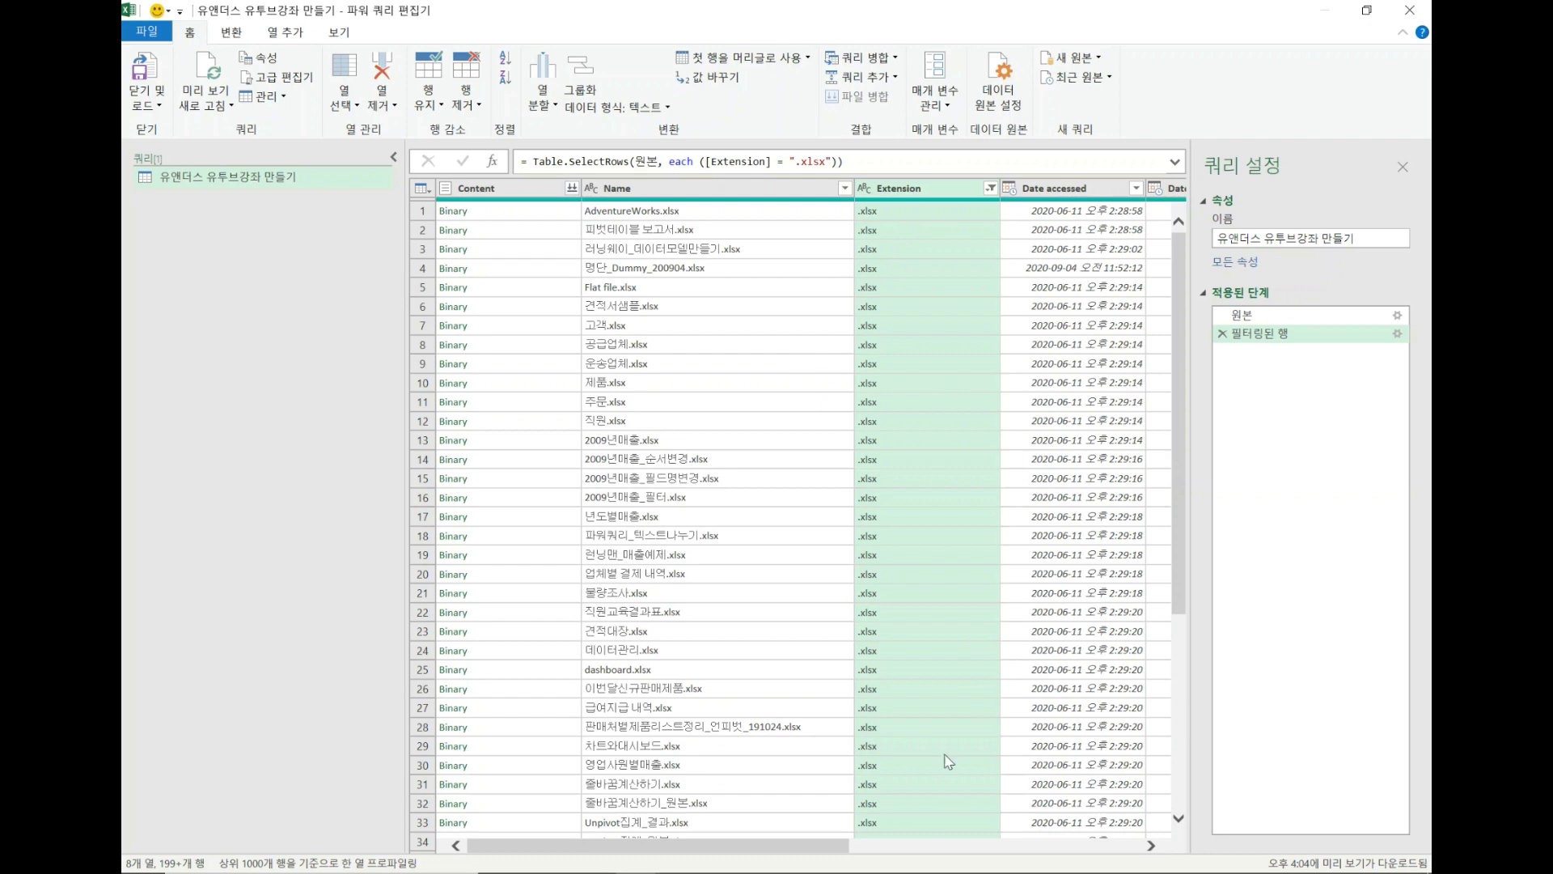
# Keep only the Name and Folder Path columns and remove all the other columns.
pyautogui.moveTo(814, 846); pyautogui.dragTo(885, 848)
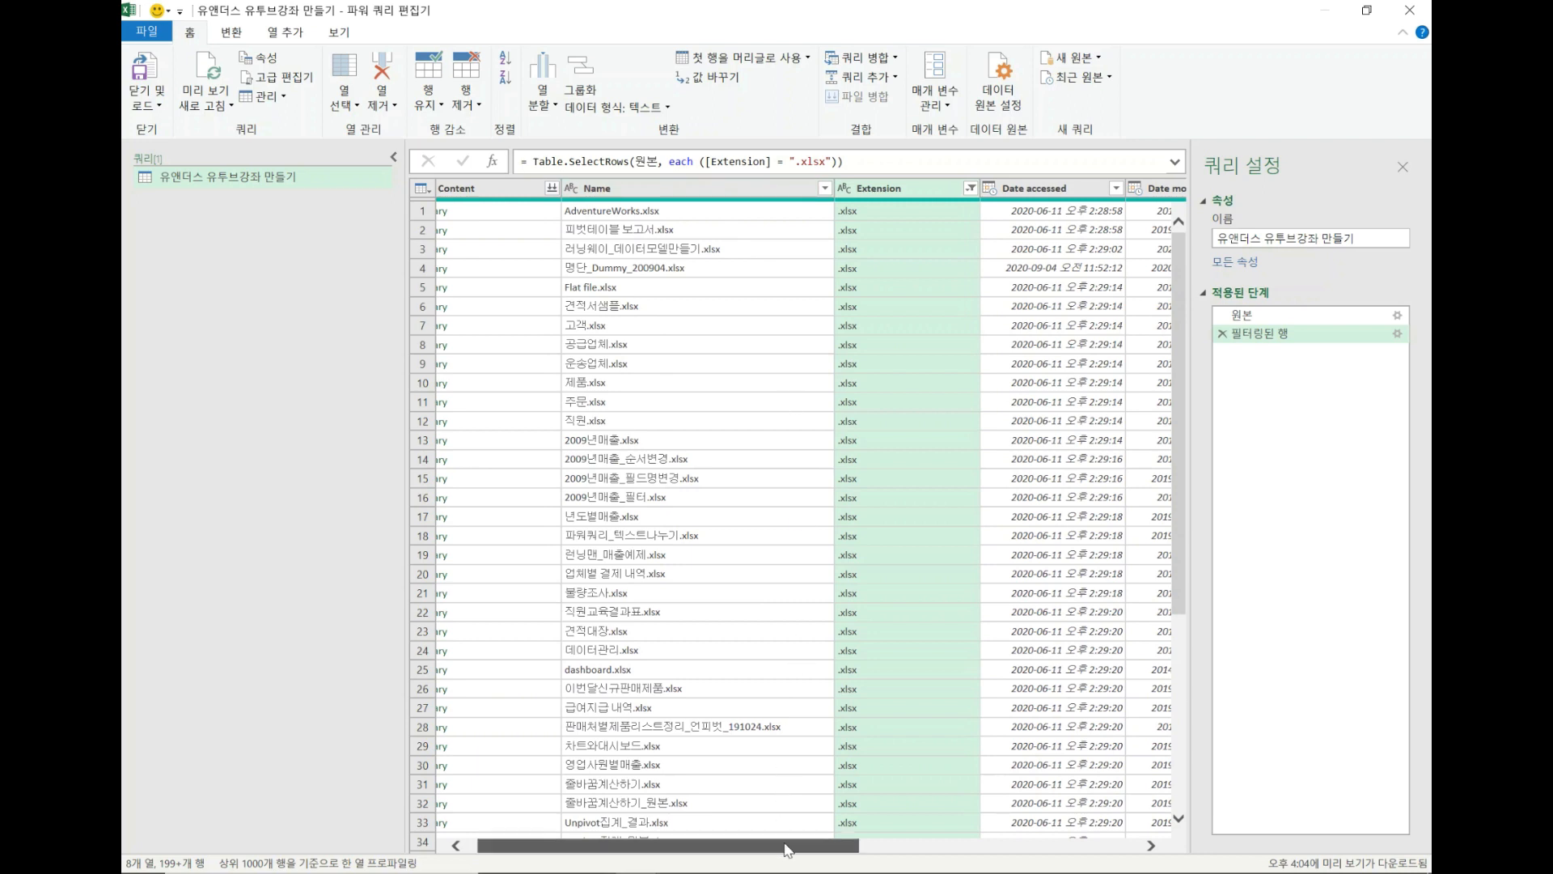
pyautogui.moveTo(785, 846); pyautogui.dragTo(903, 849)
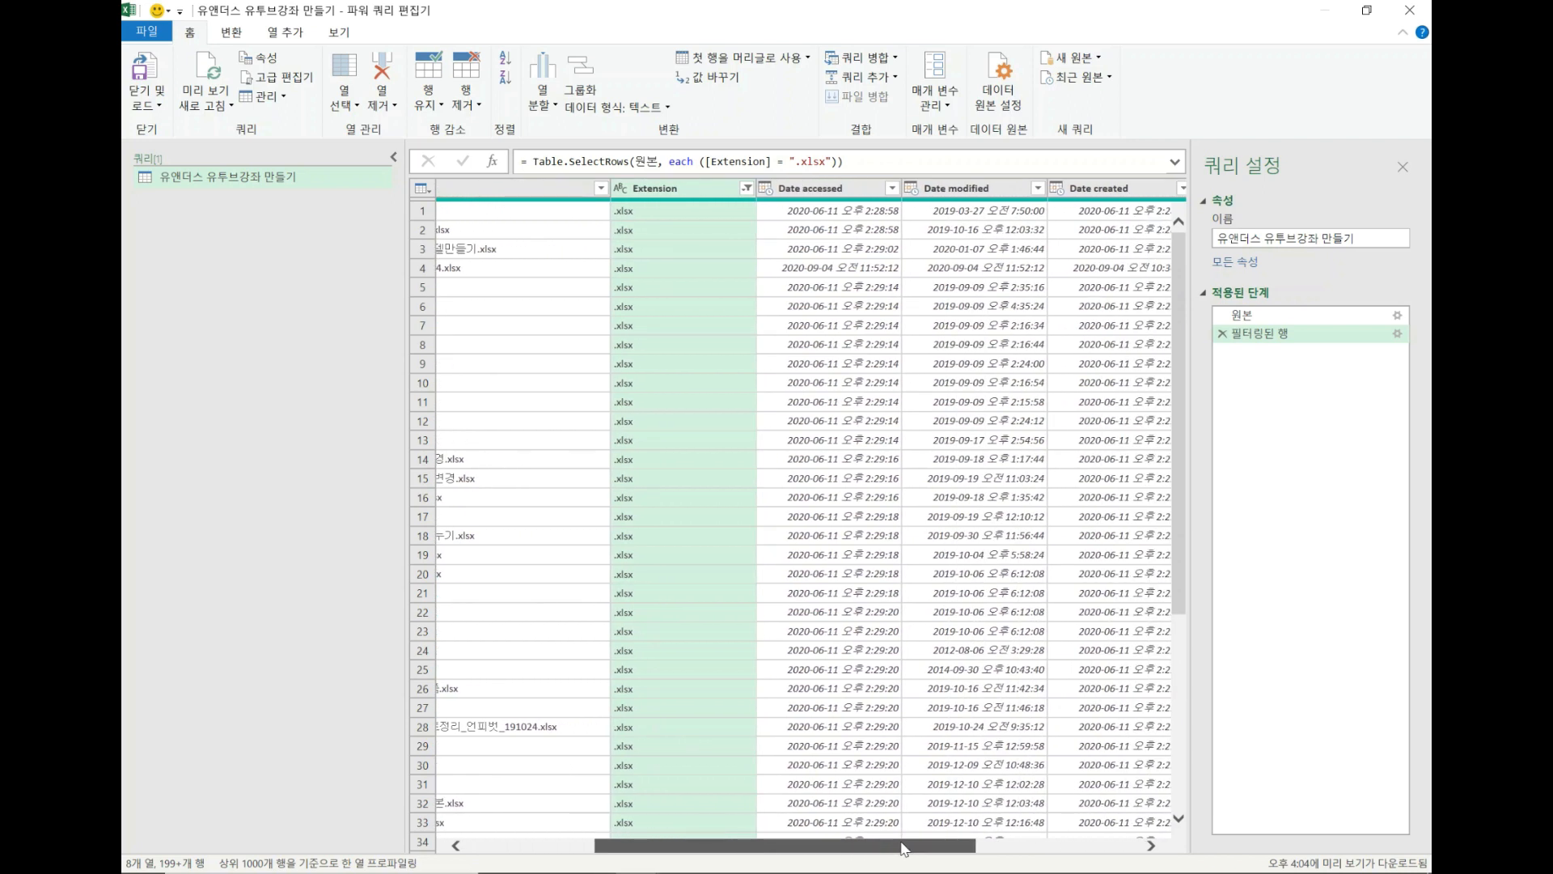
pyautogui.moveTo(903, 848); pyautogui.dragTo(994, 848)
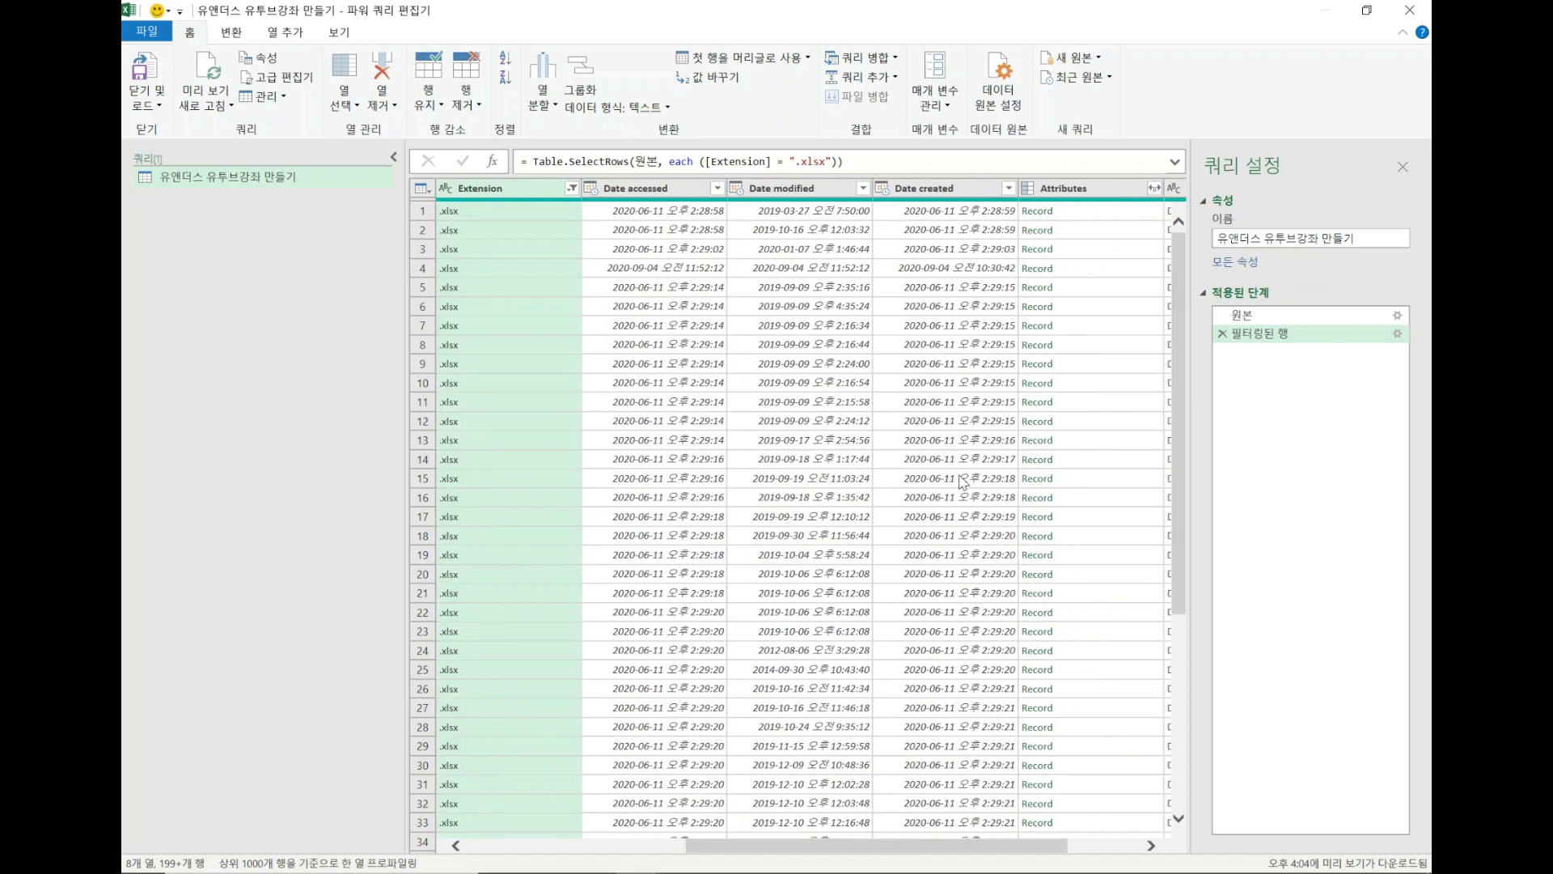
pyautogui.moveTo(833, 853); pyautogui.dragTo(663, 849)
pyautogui.click(633, 186)
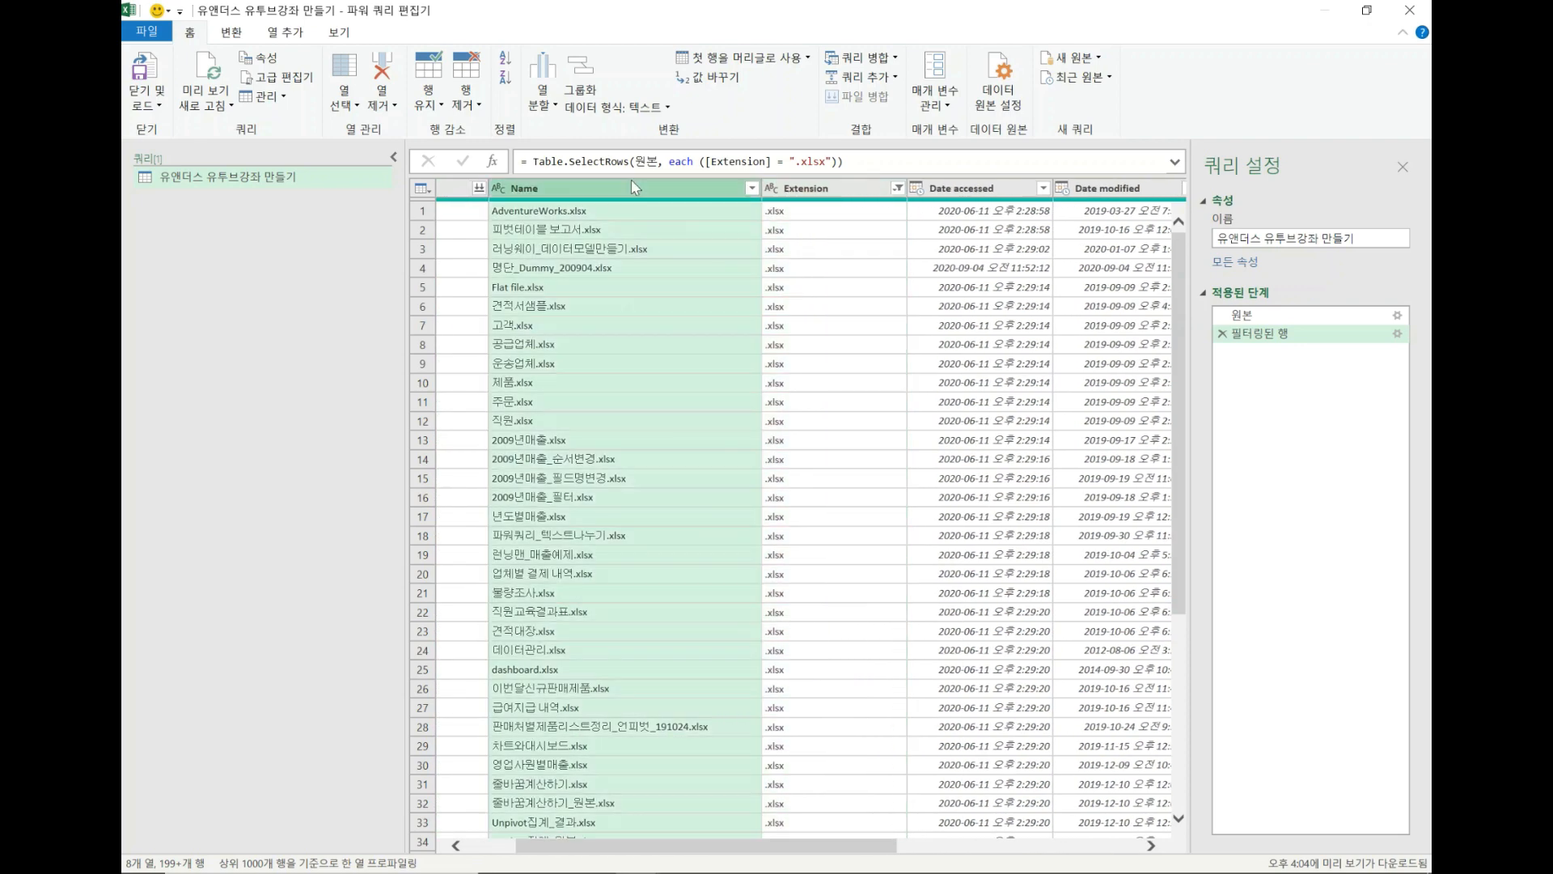
pyautogui.moveTo(755, 847); pyautogui.dragTo(1083, 846)
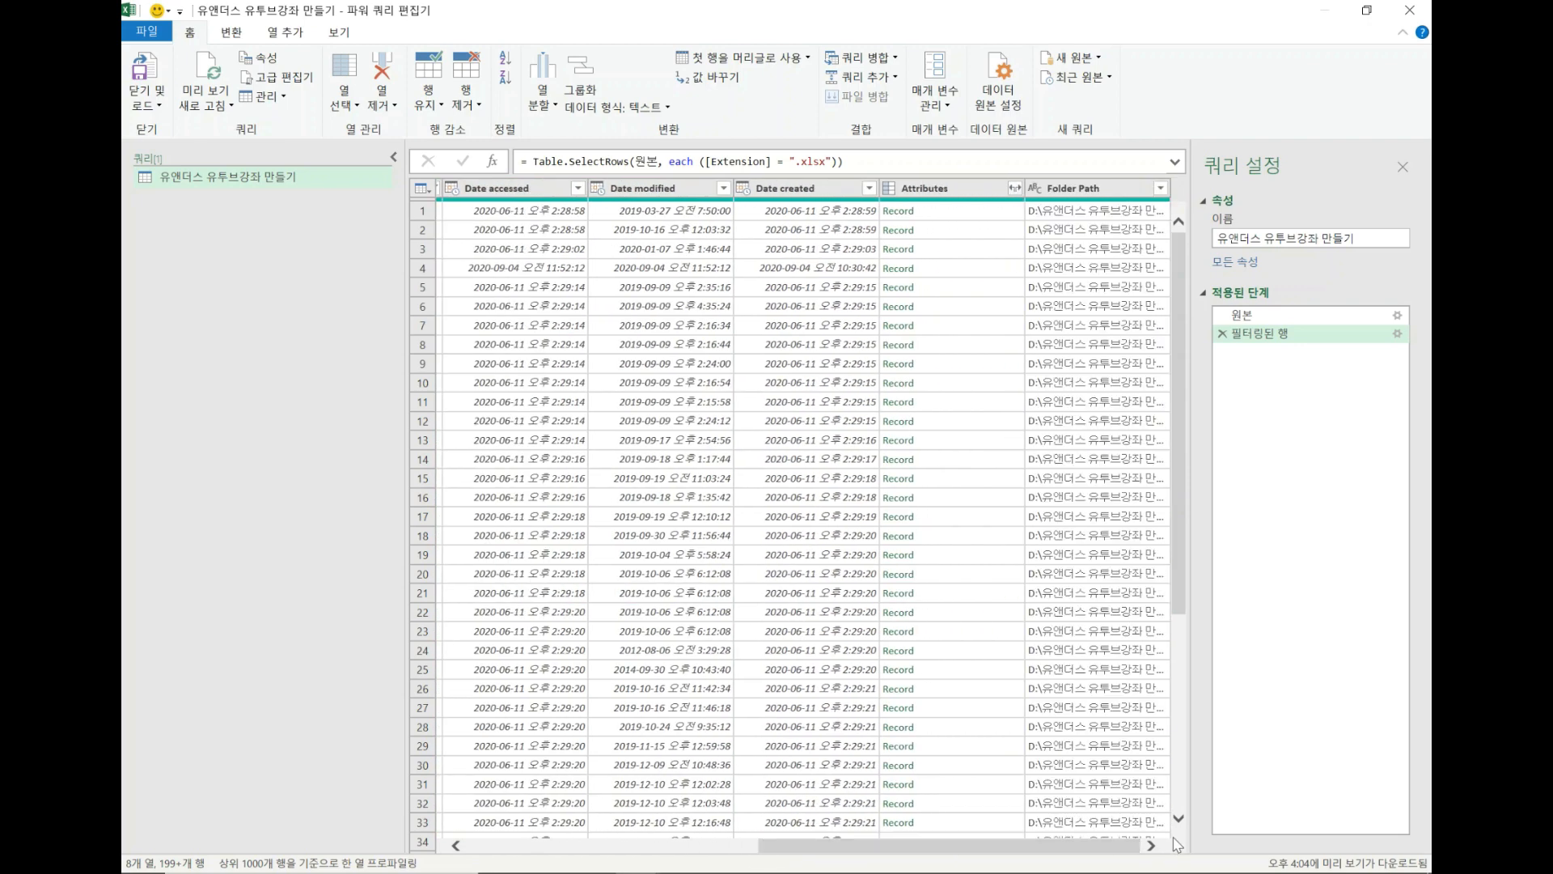
pyautogui.click(1120, 191)
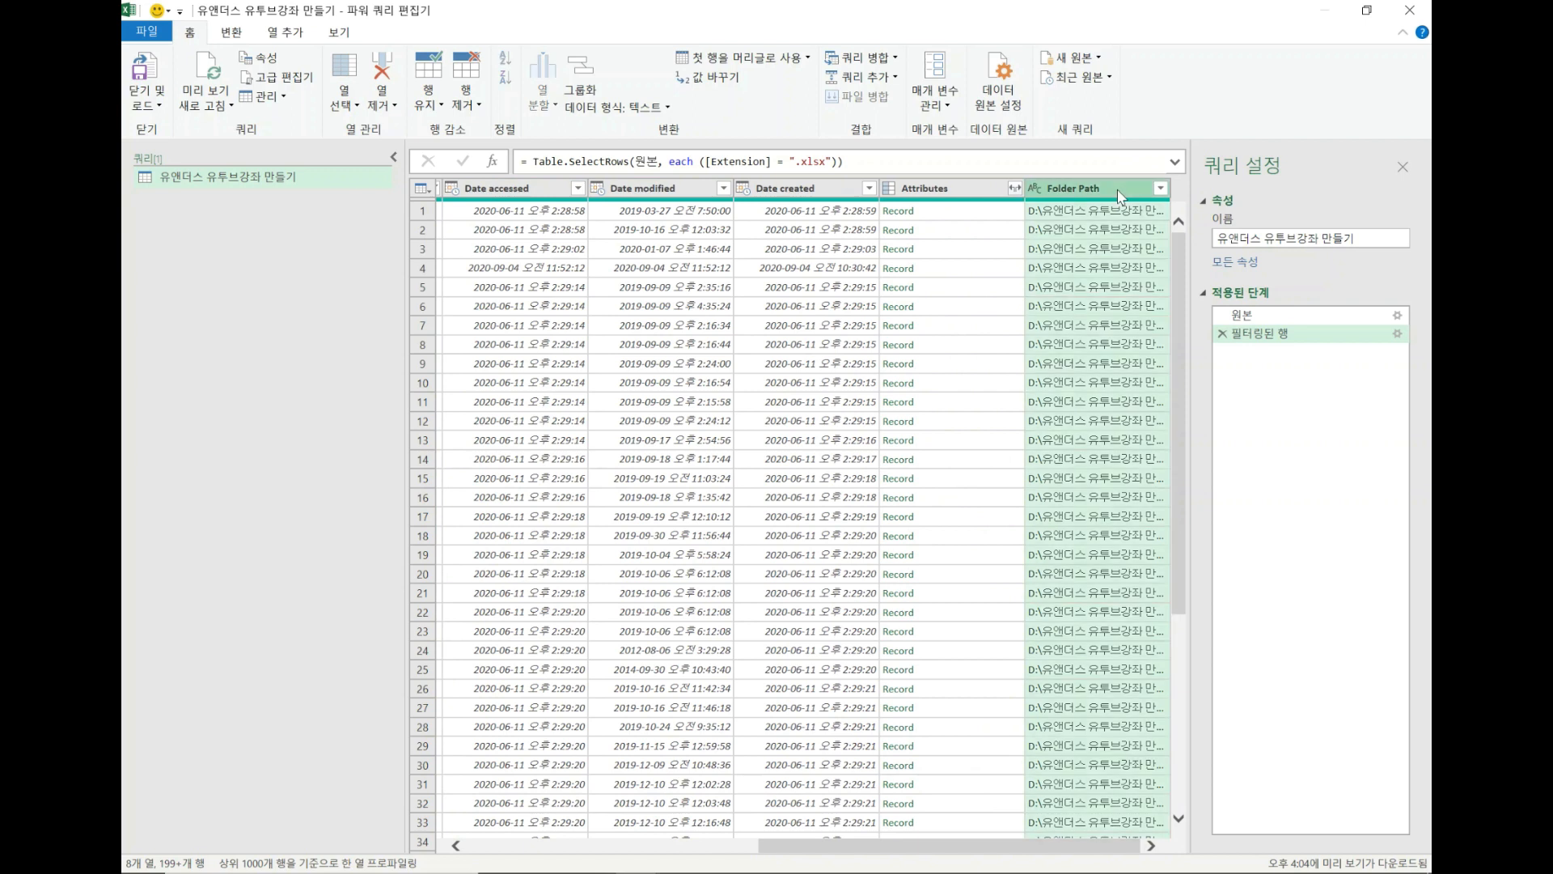
pyautogui.rightClick(1121, 194)
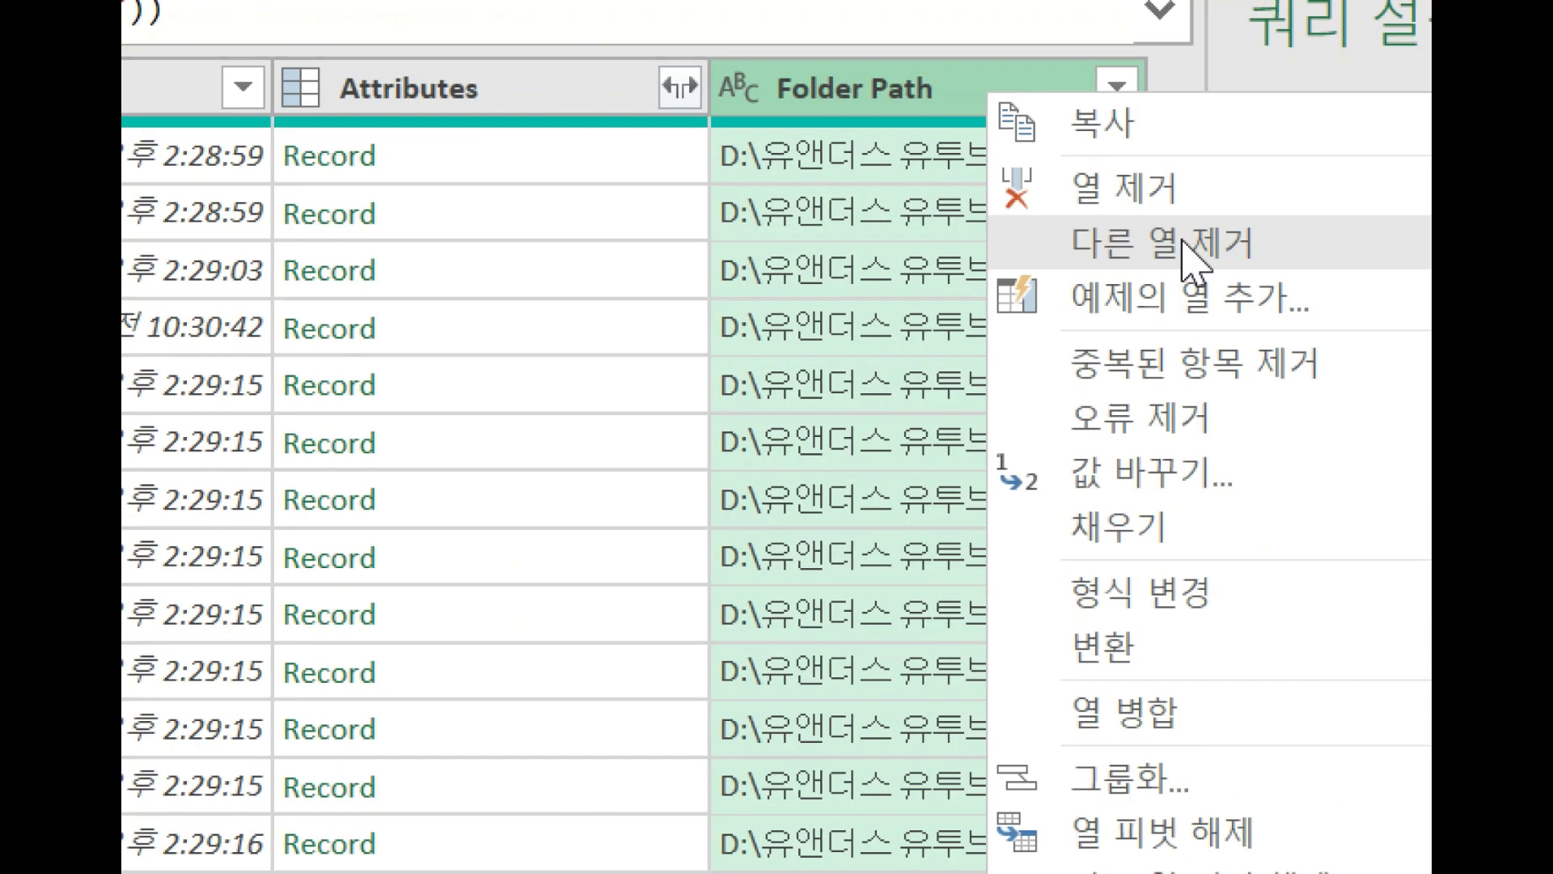
pyautogui.click(1183, 243)
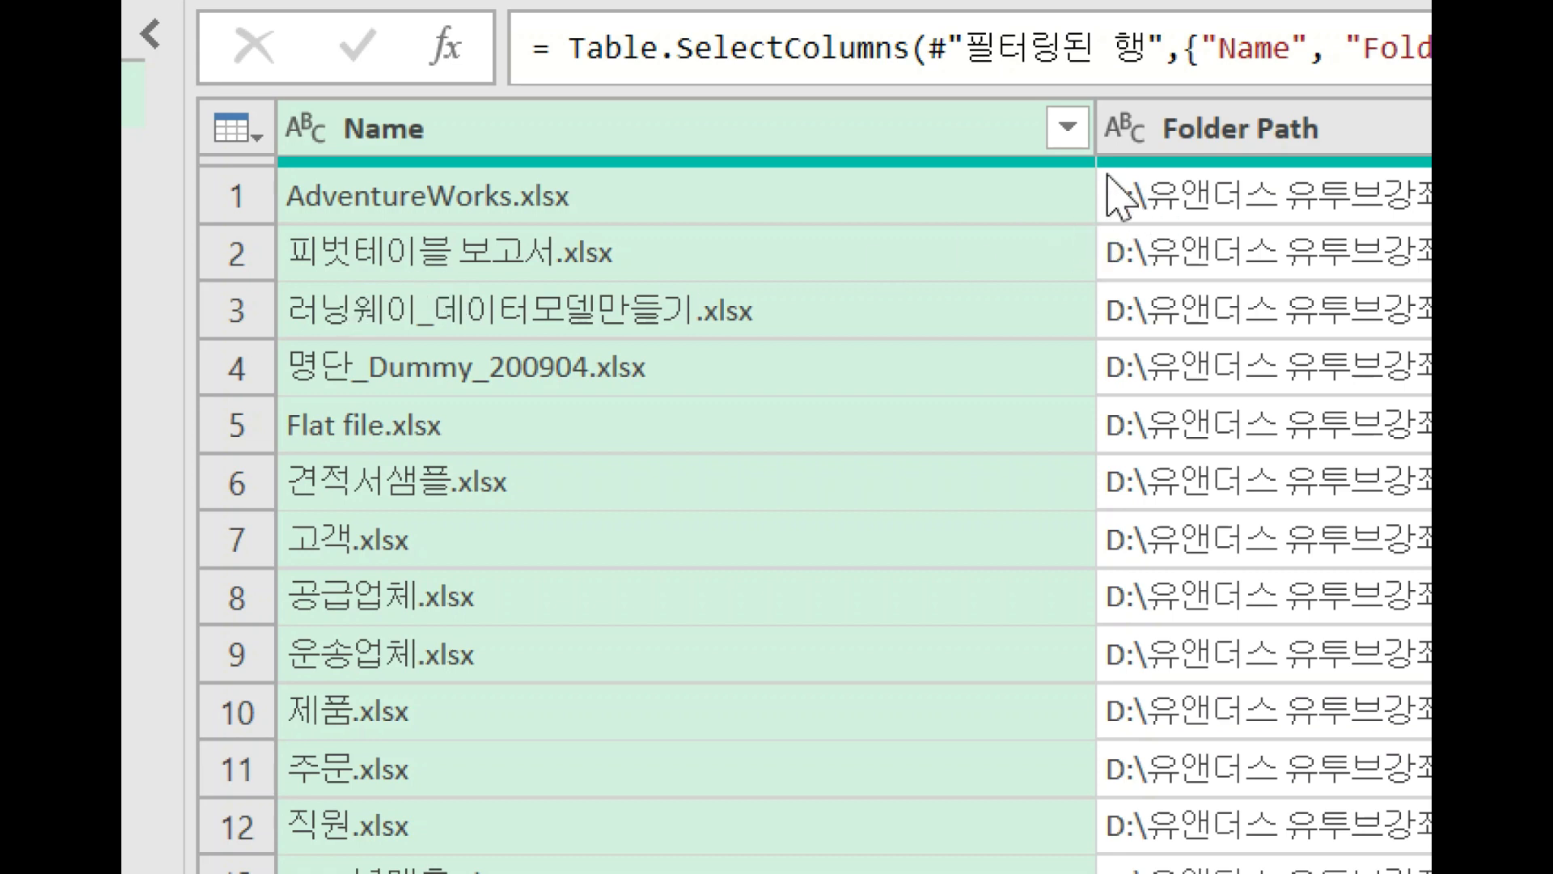
# Apply a text filter to the Name column that keeps file names containing "피벗".
pyautogui.click(1065, 142)
pyautogui.moveTo(987, 534)
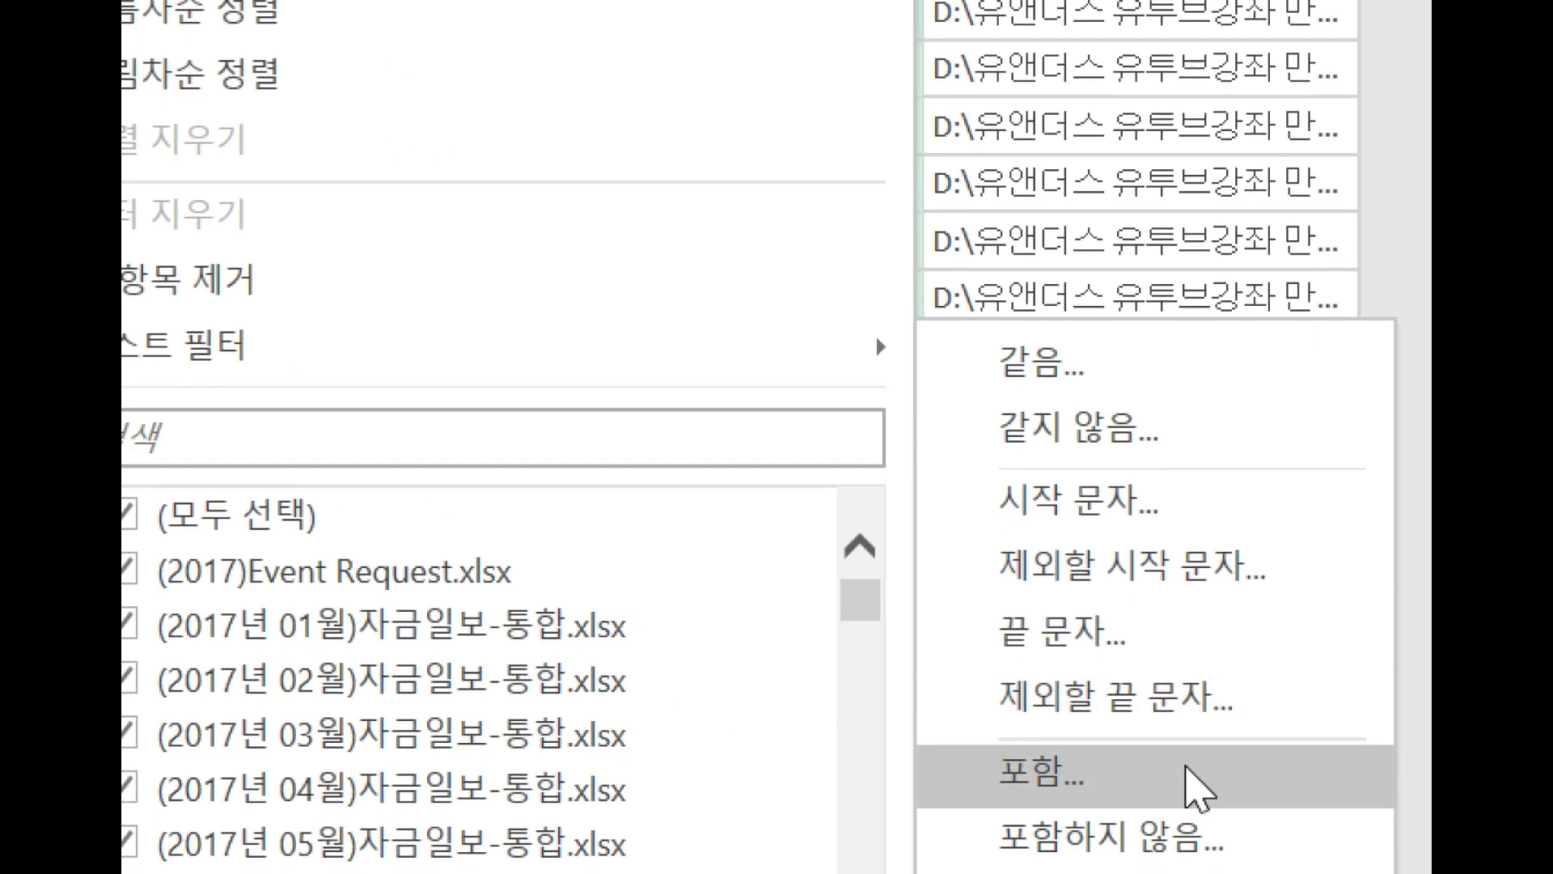
pyautogui.click(1197, 775)
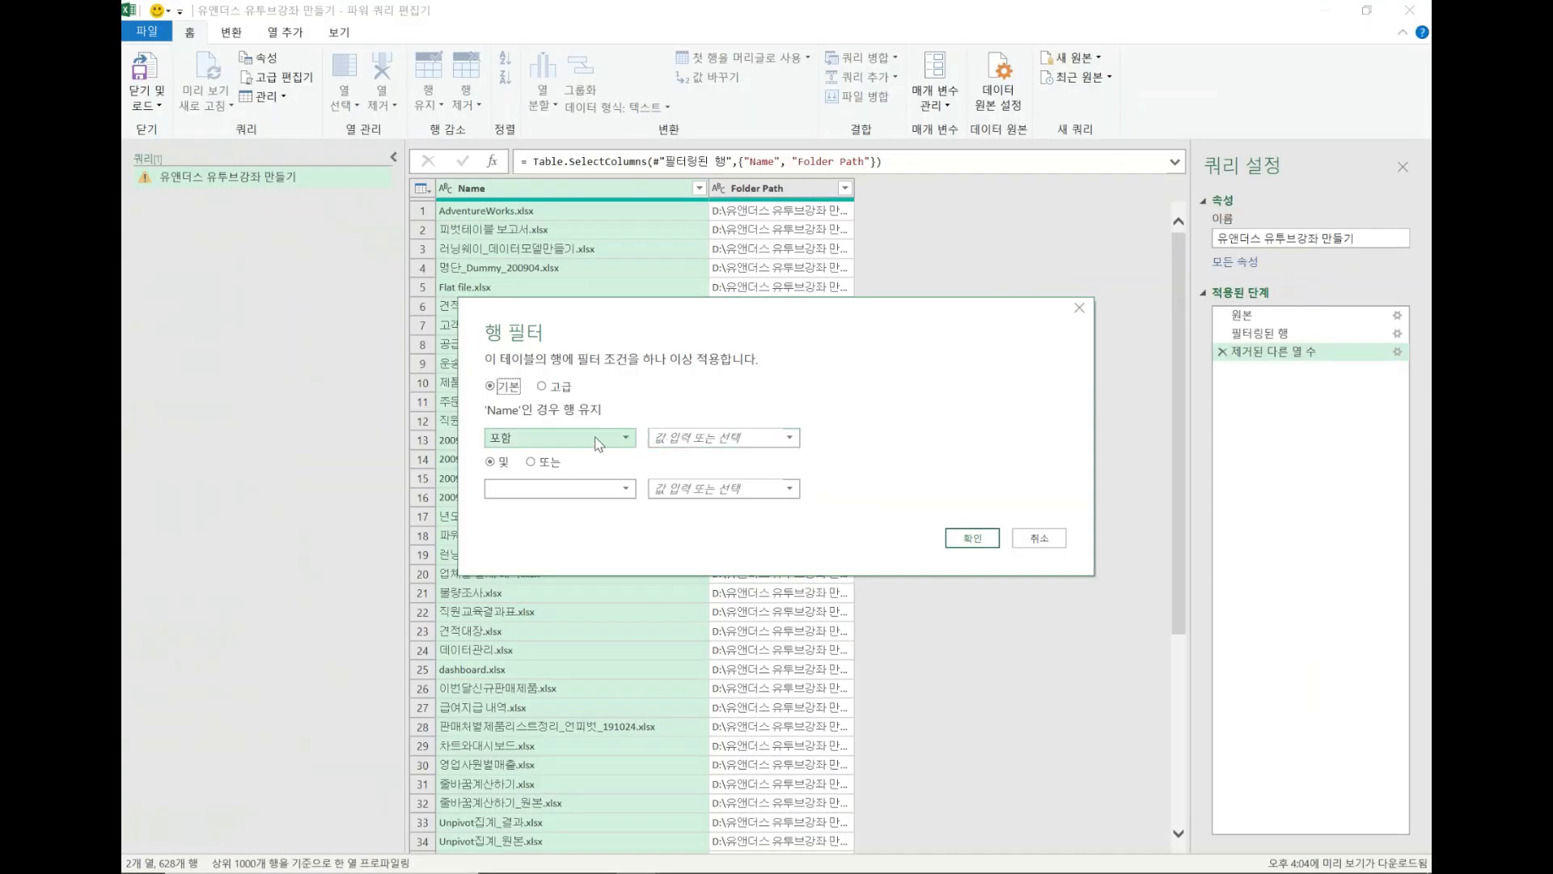
pyautogui.click(694, 441)
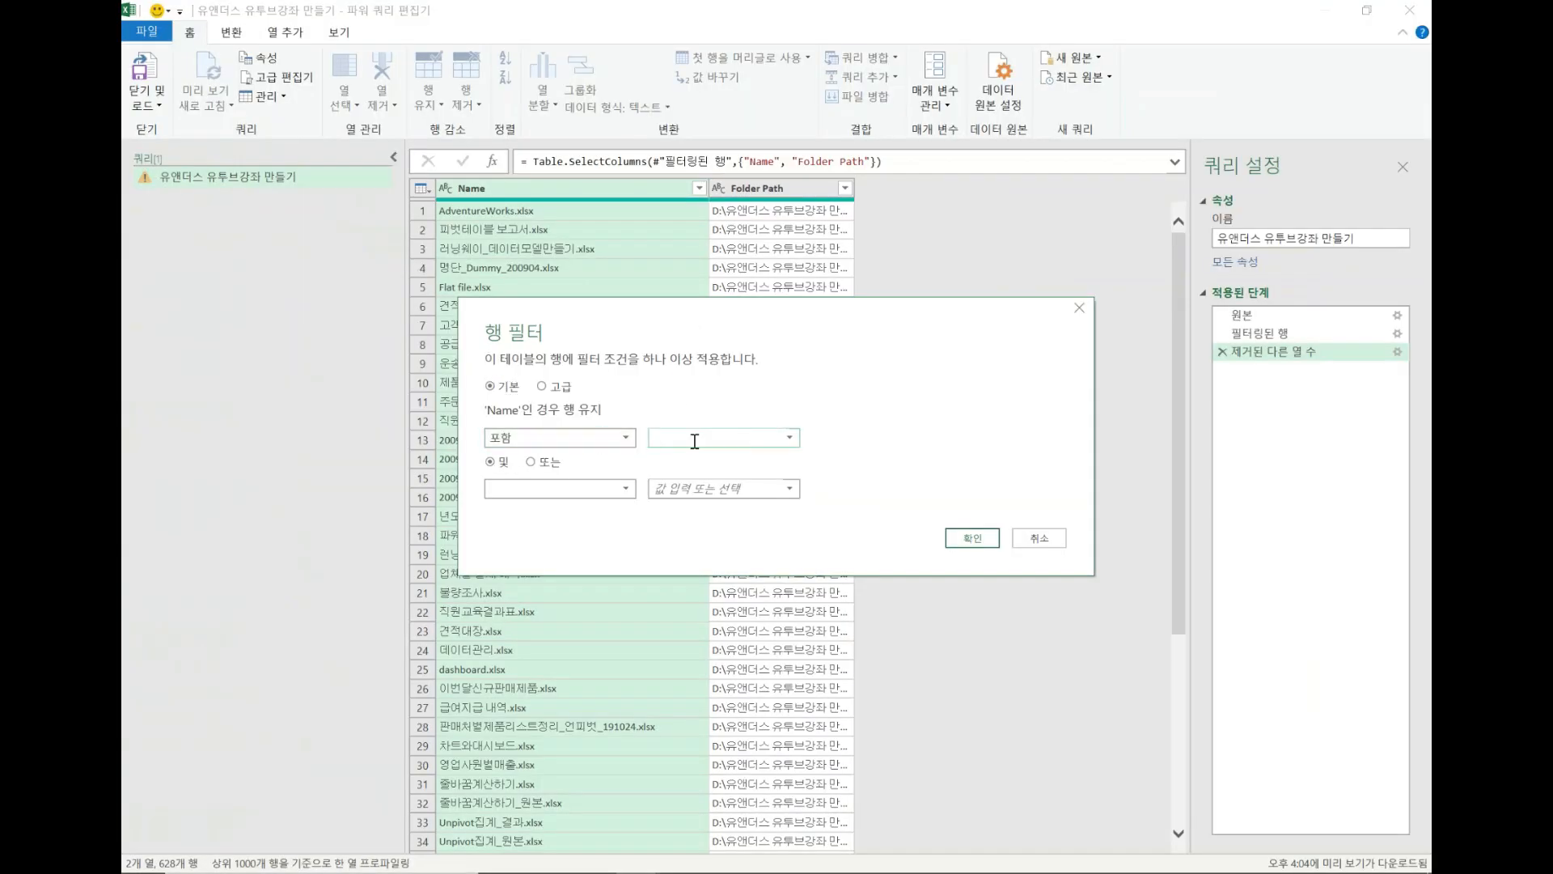
pyautogui.write('피벗')
pyautogui.click(973, 538)
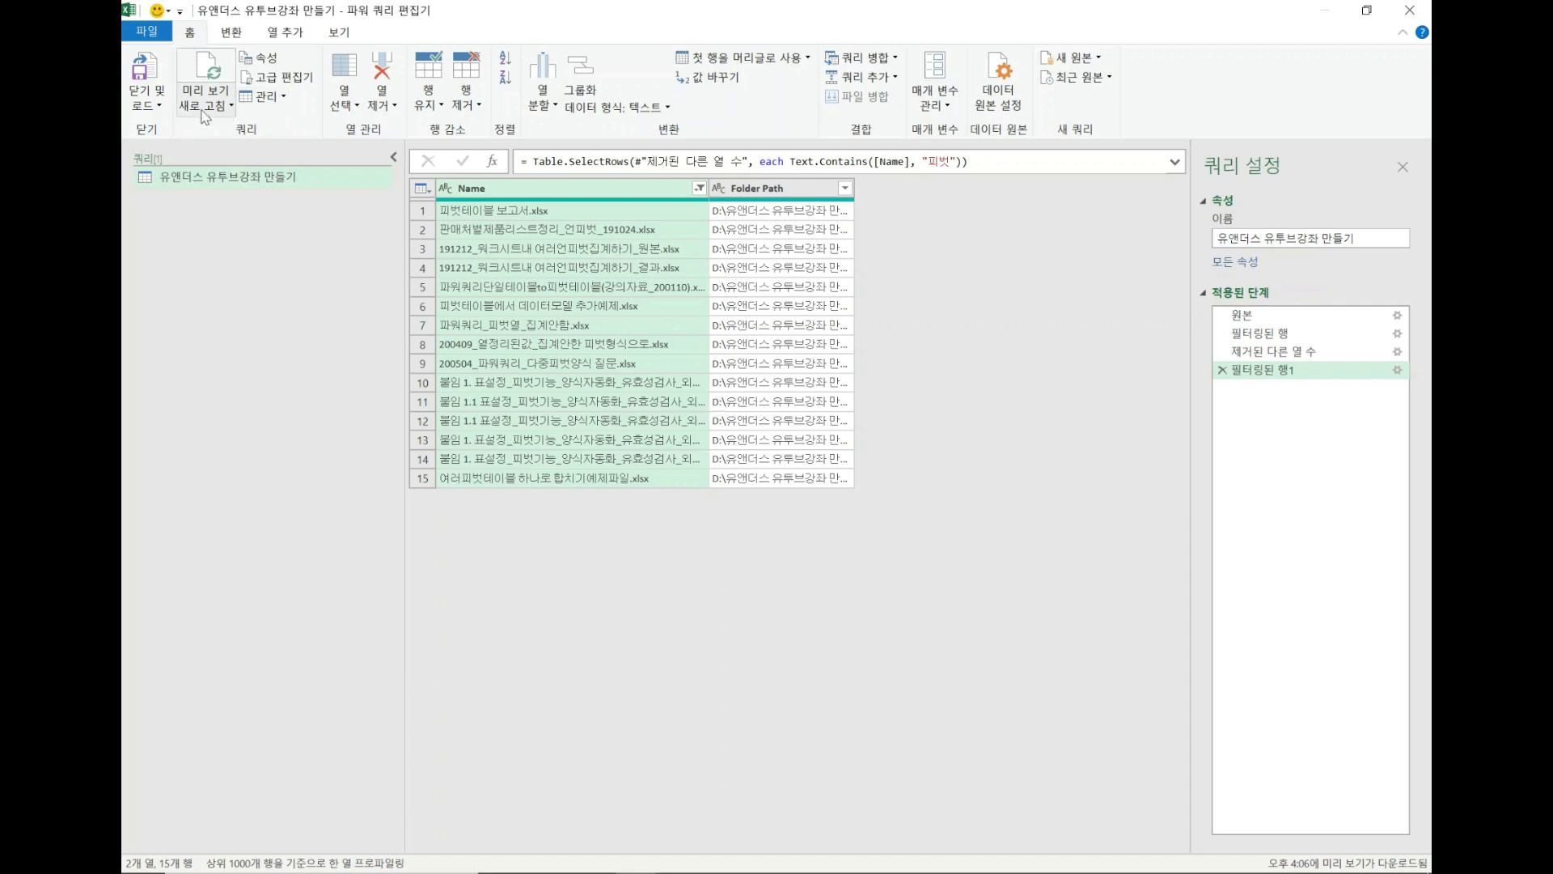
# Close the query editor and load the result as a table into the existing worksheet at cell A4 of Sheet1.
pyautogui.click(148, 107)
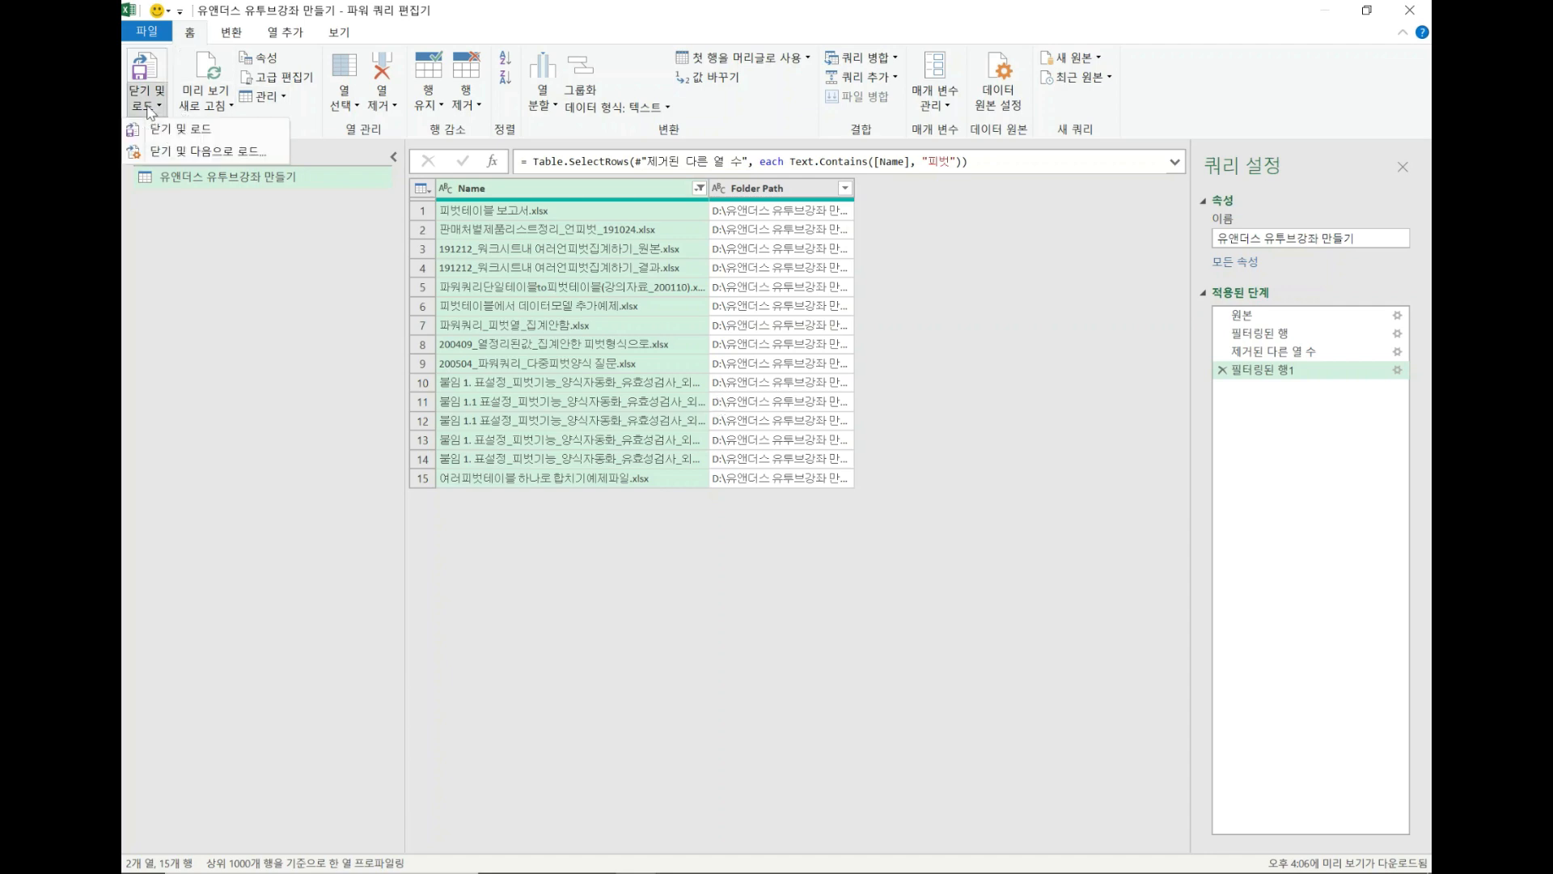
pyautogui.click(164, 154)
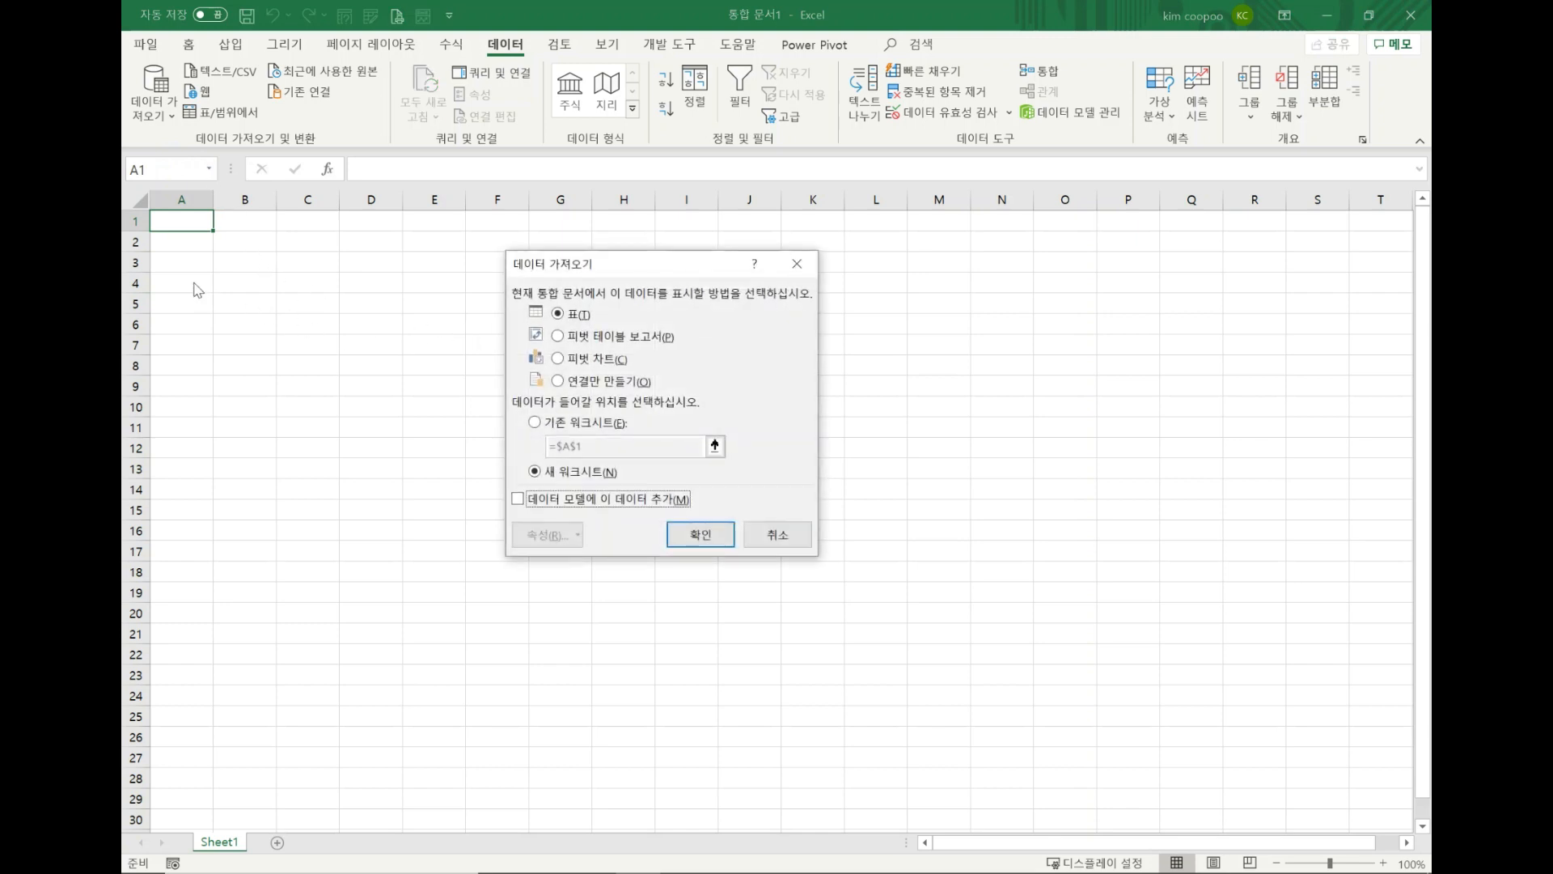
pyautogui.click(585, 423)
pyautogui.click(195, 282)
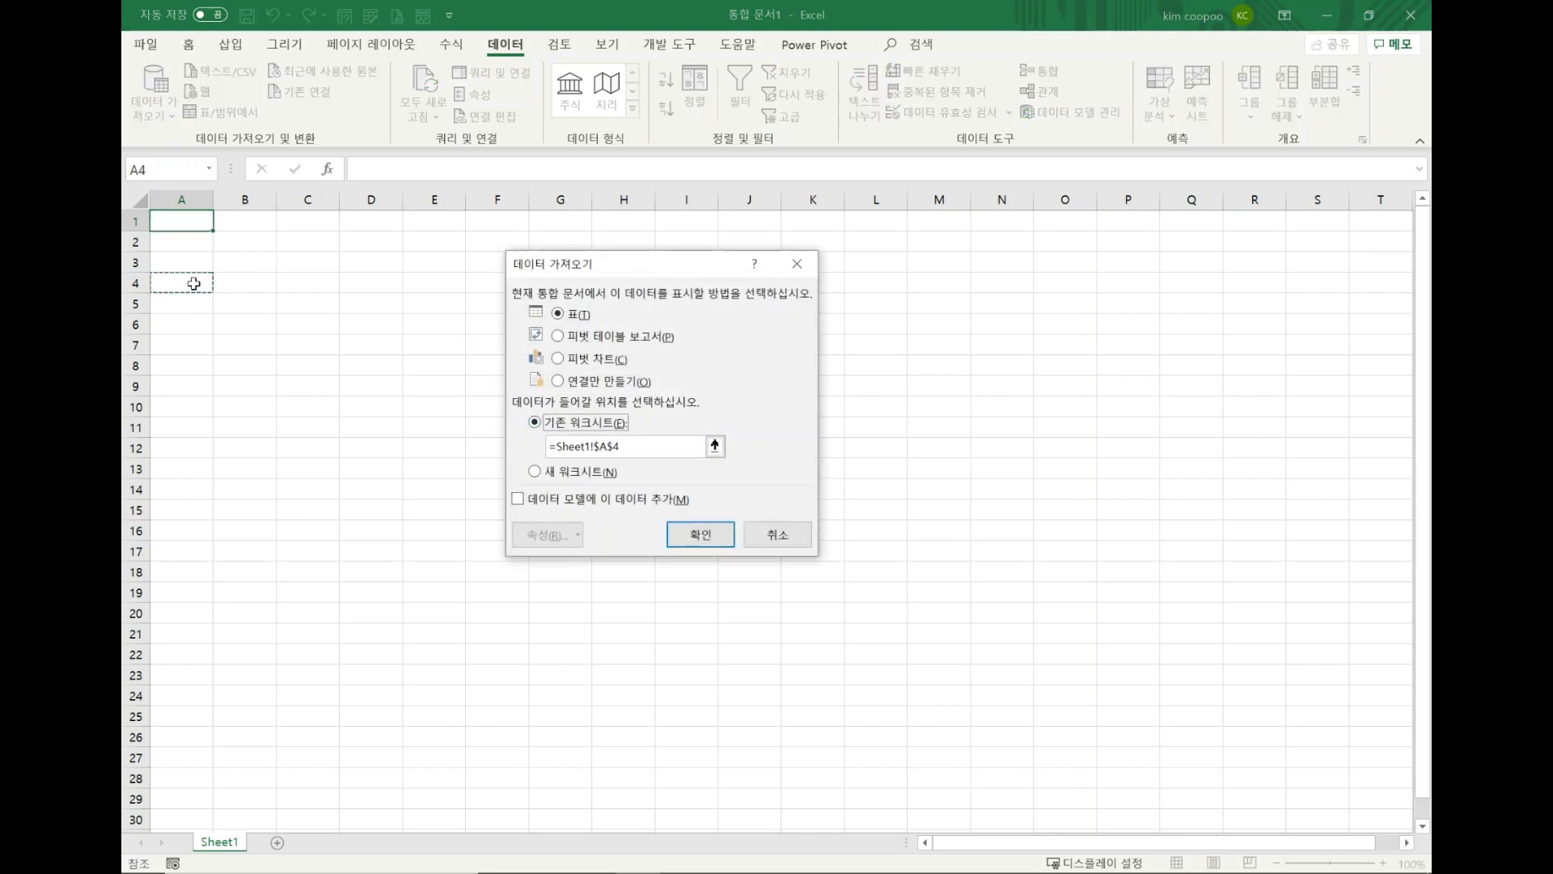
pyautogui.click(697, 537)
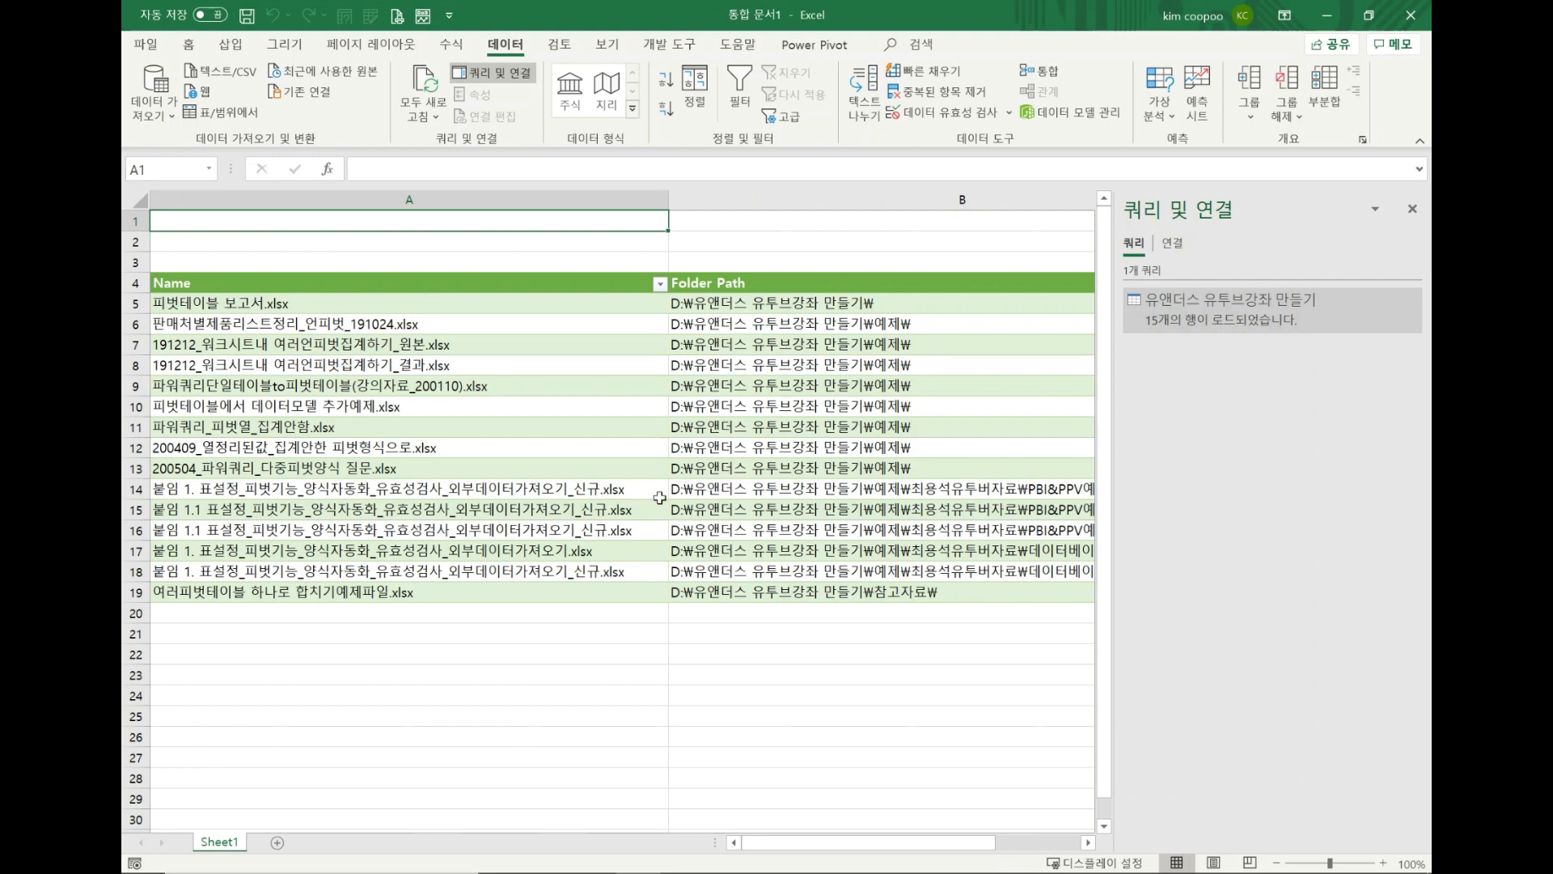
# Enter the label "검색키워드" in cell A1 and the keyword "피벗" in cell A2.
pyautogui.moveTo(942, 845); pyautogui.dragTo(850, 842)
pyautogui.write('v검')
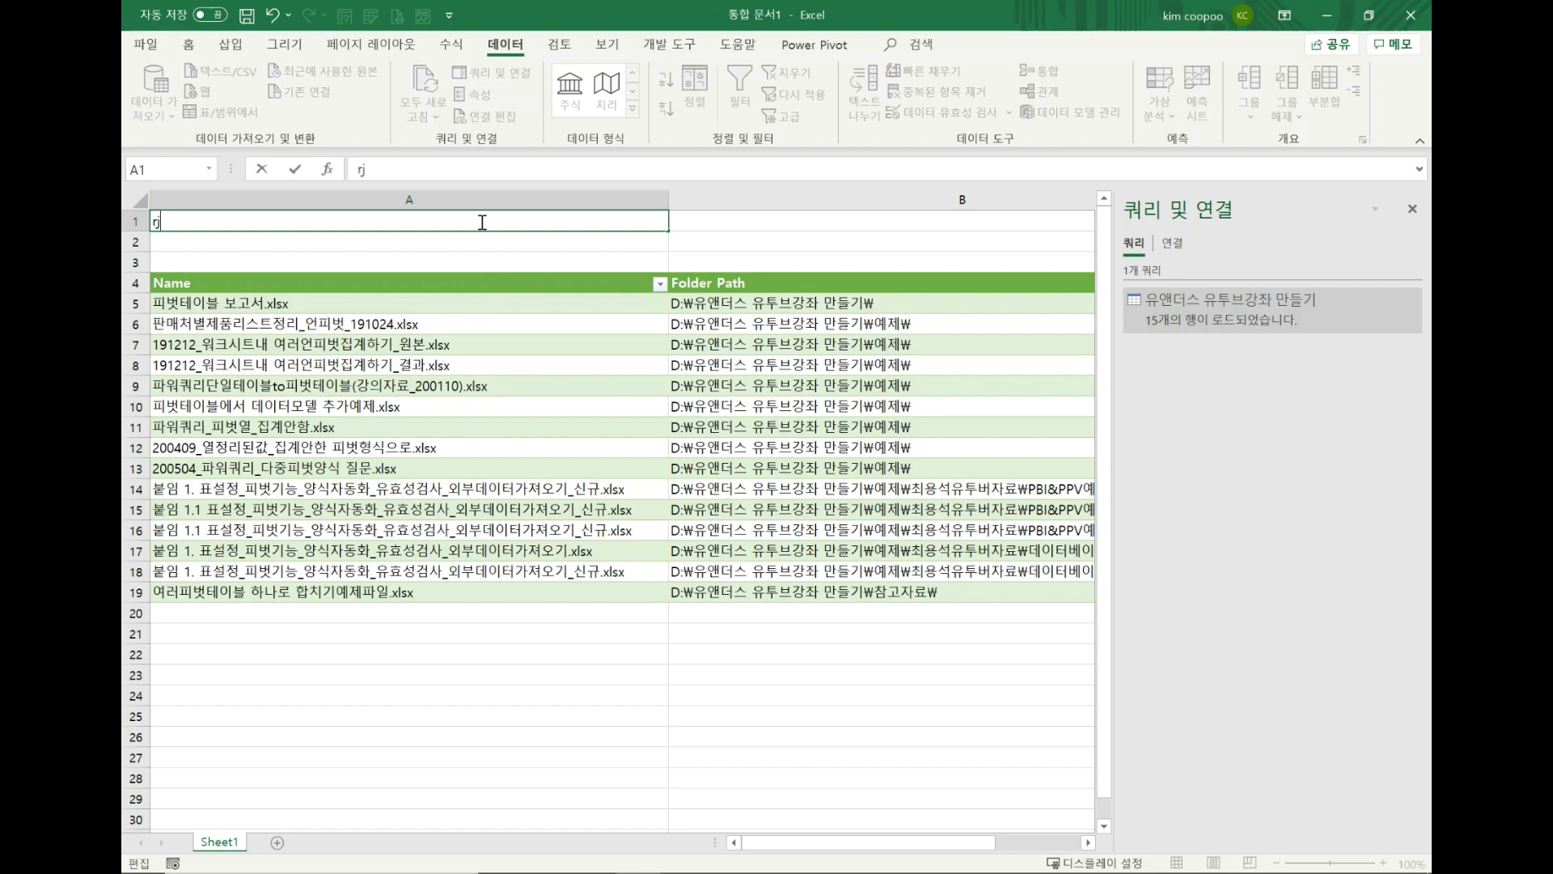
pyautogui.write('색키워드')
pyautogui.press('Return')
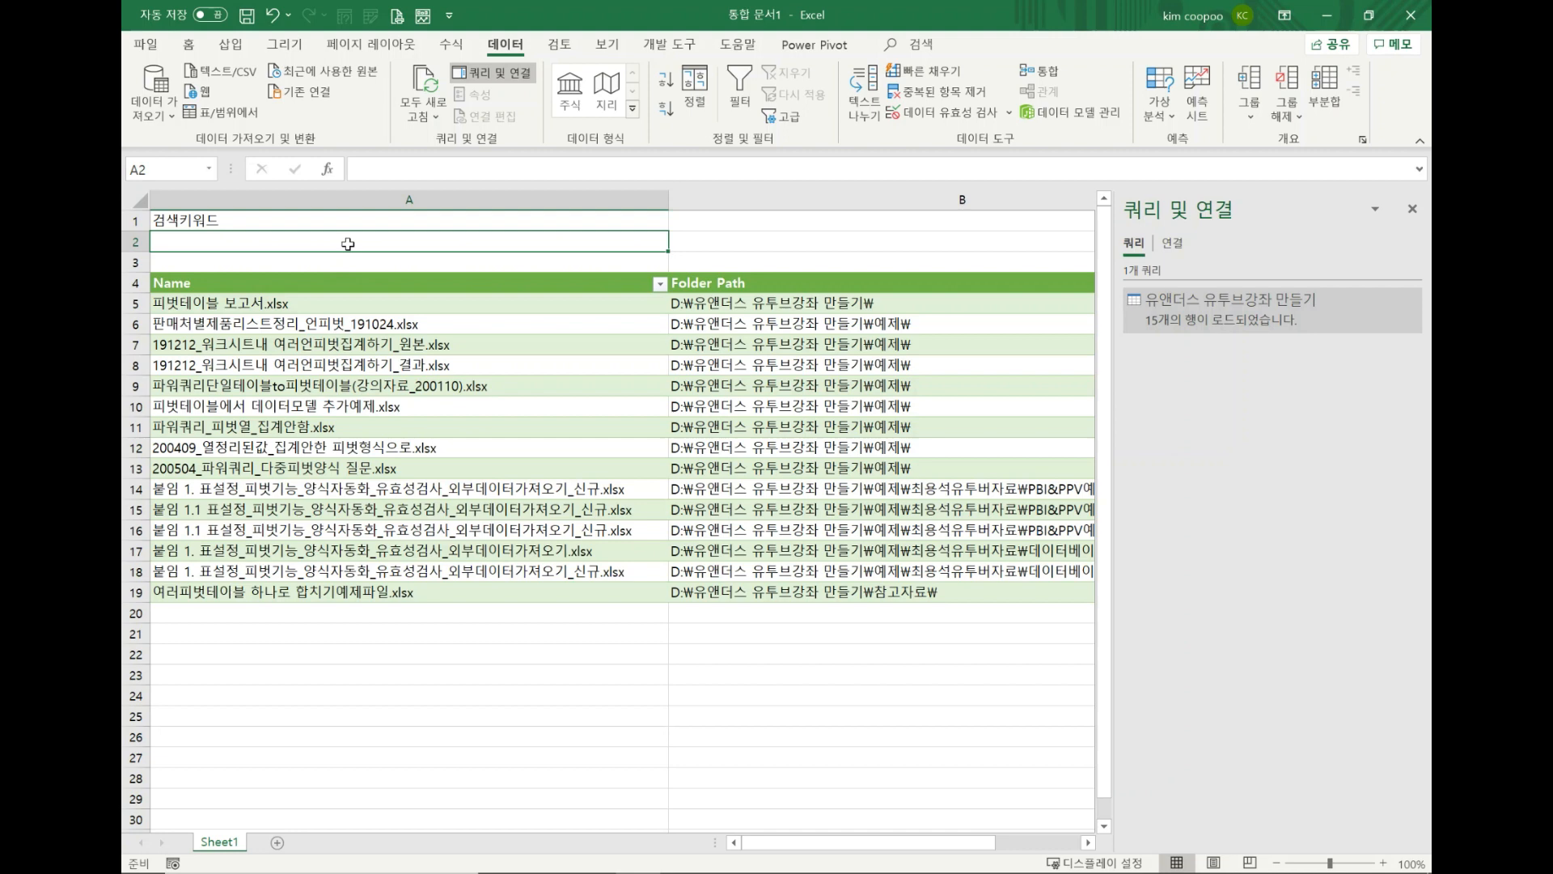
pyautogui.write('피서')
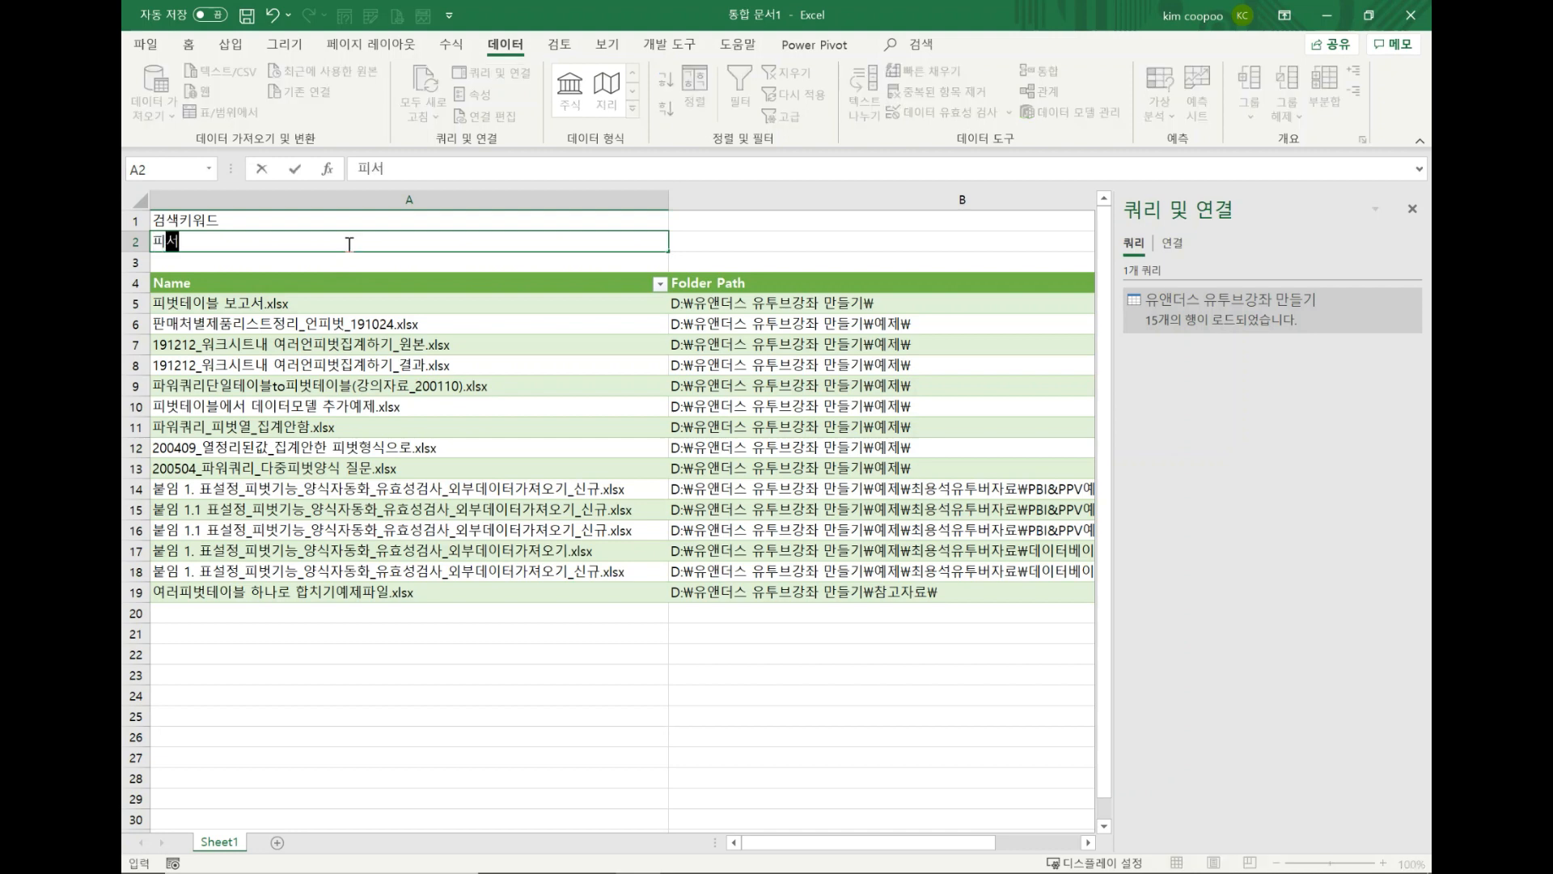
pyautogui.press('BackSpace')
pyautogui.write('벗')
pyautogui.press('Return')
# Convert the range A1:A2 into a table whose first row is the header.
pyautogui.click(344, 236)
pyautogui.click(341, 223)
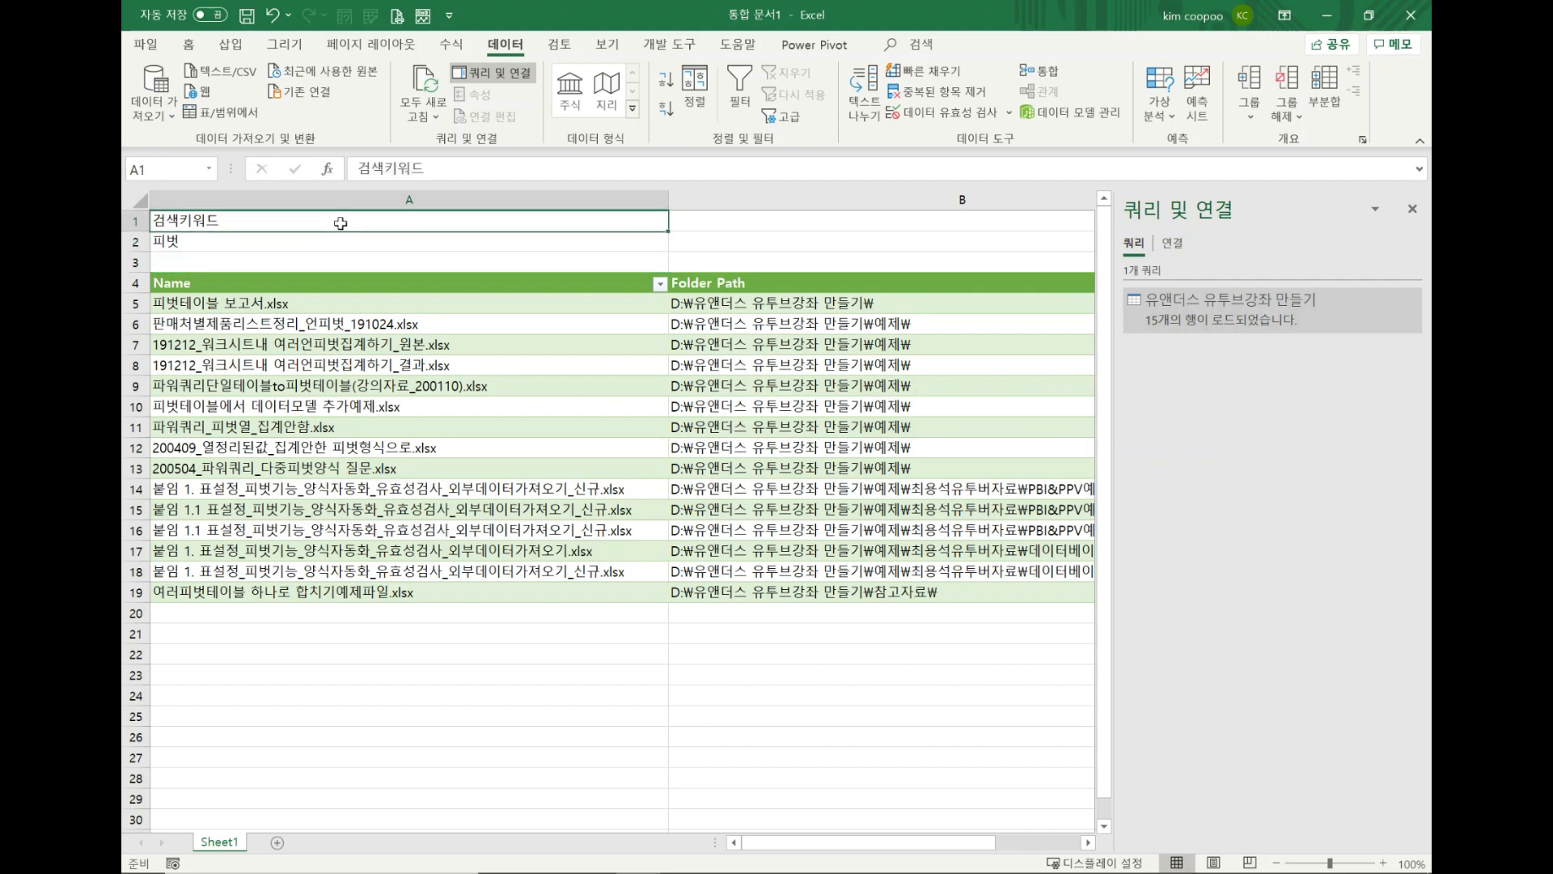
pyautogui.hotkey('ctrl', 't')
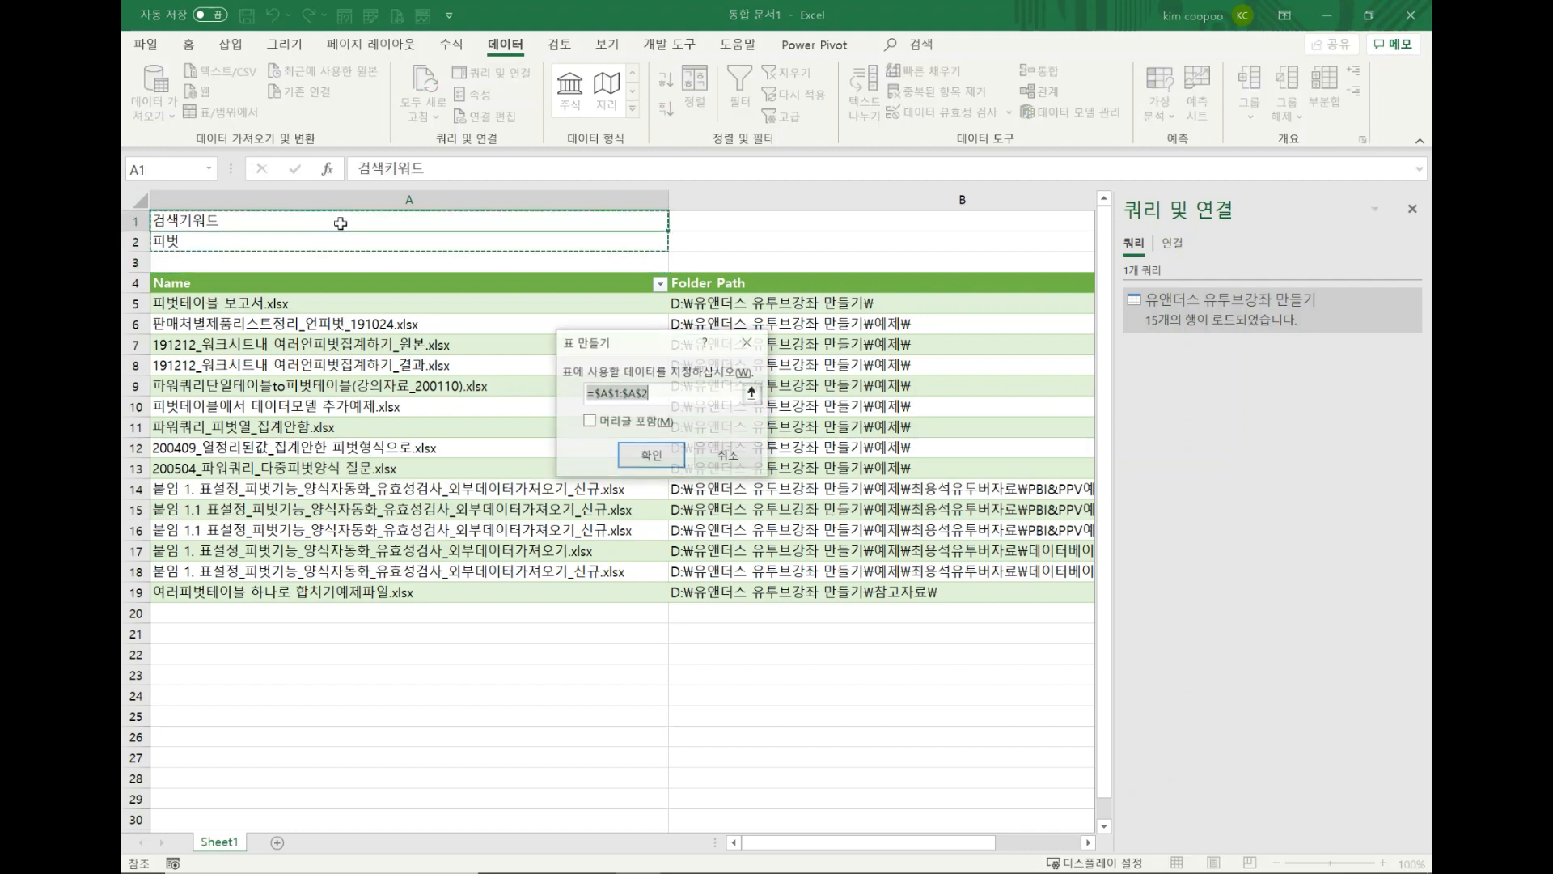
pyautogui.click(655, 423)
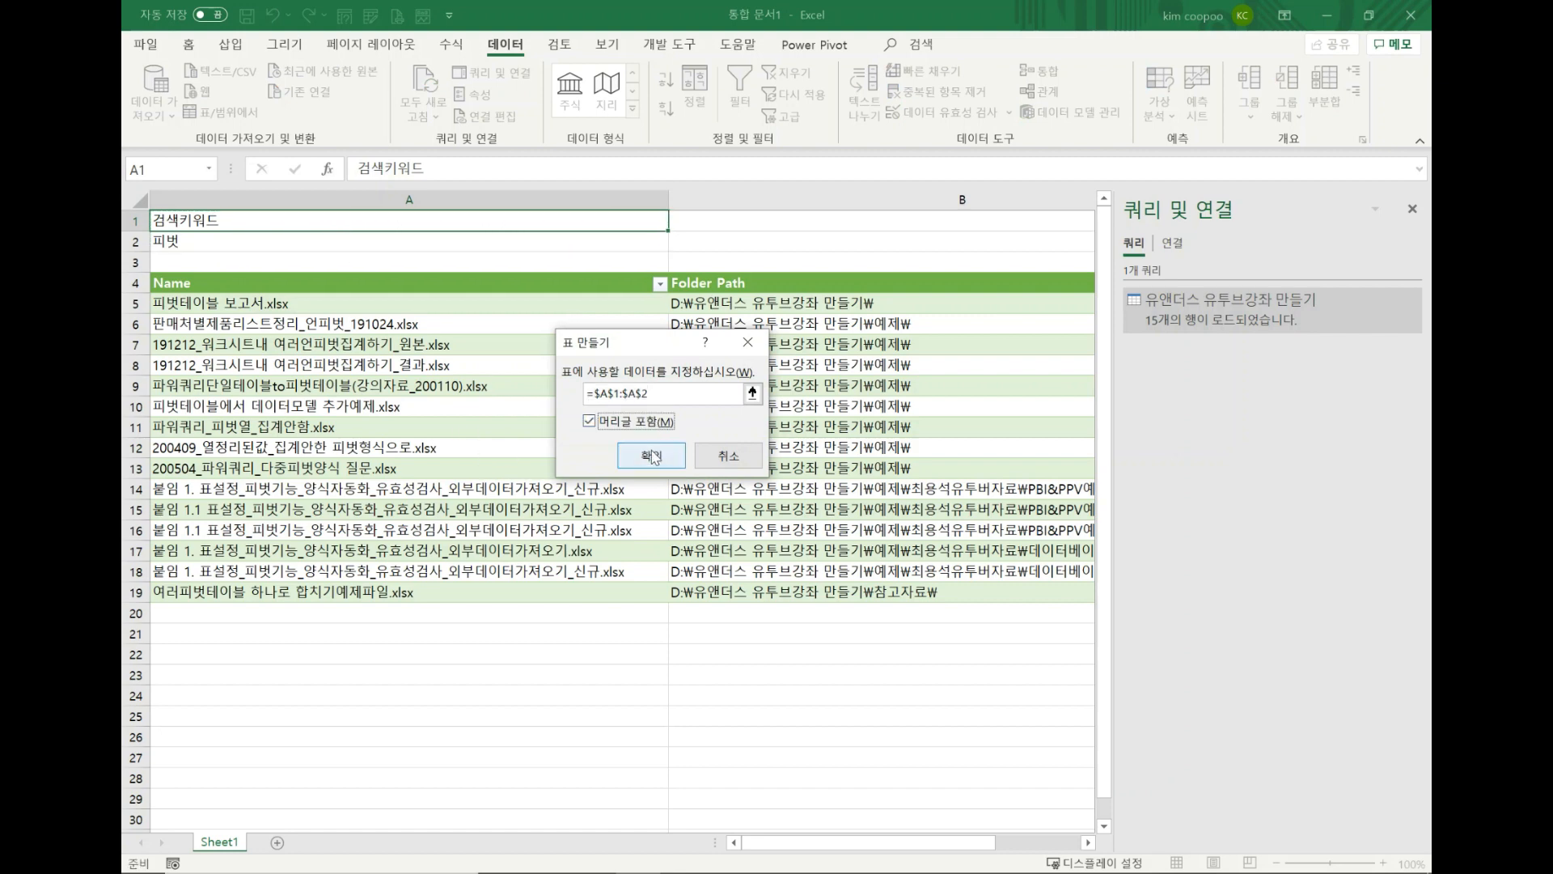
pyautogui.click(651, 455)
# Create a new query from the 검색키워드 table and open it in the Power Query editor.
pyautogui.click(354, 243)
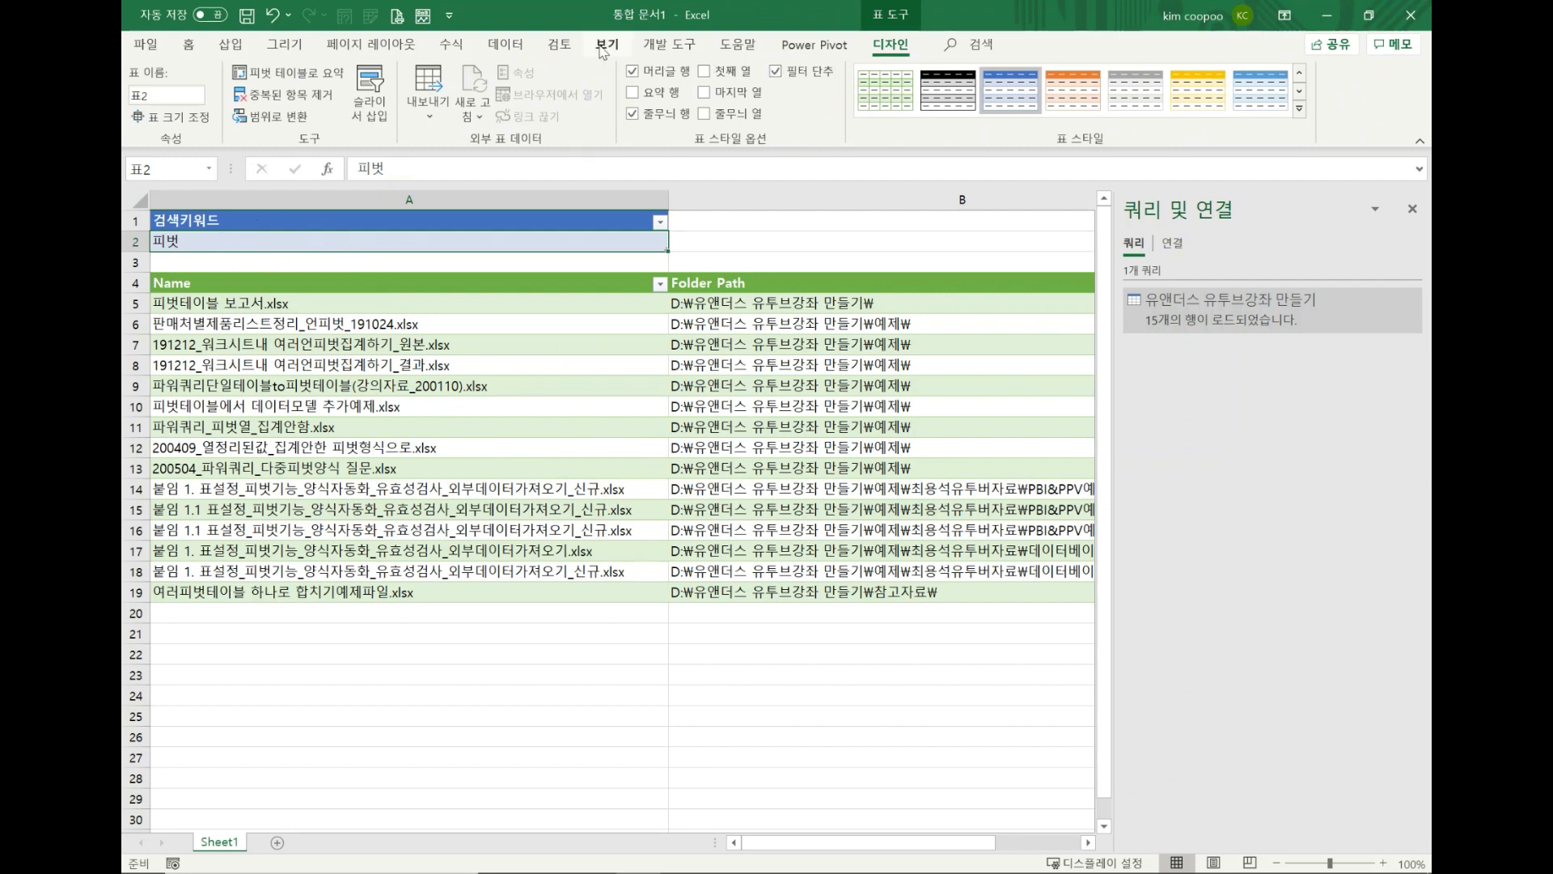
pyautogui.click(505, 44)
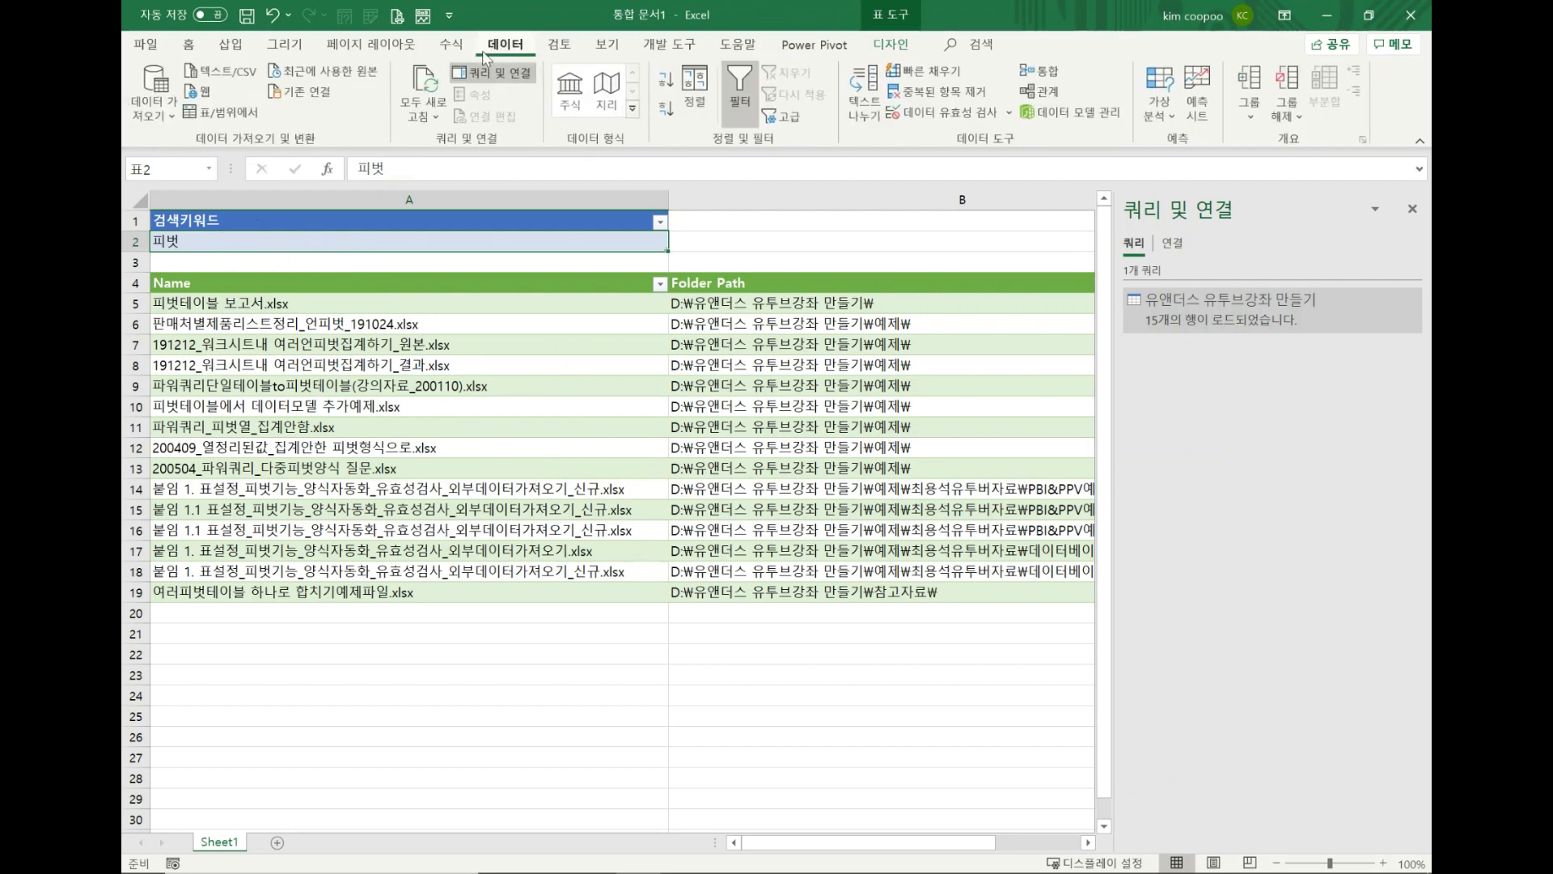
pyautogui.click(251, 122)
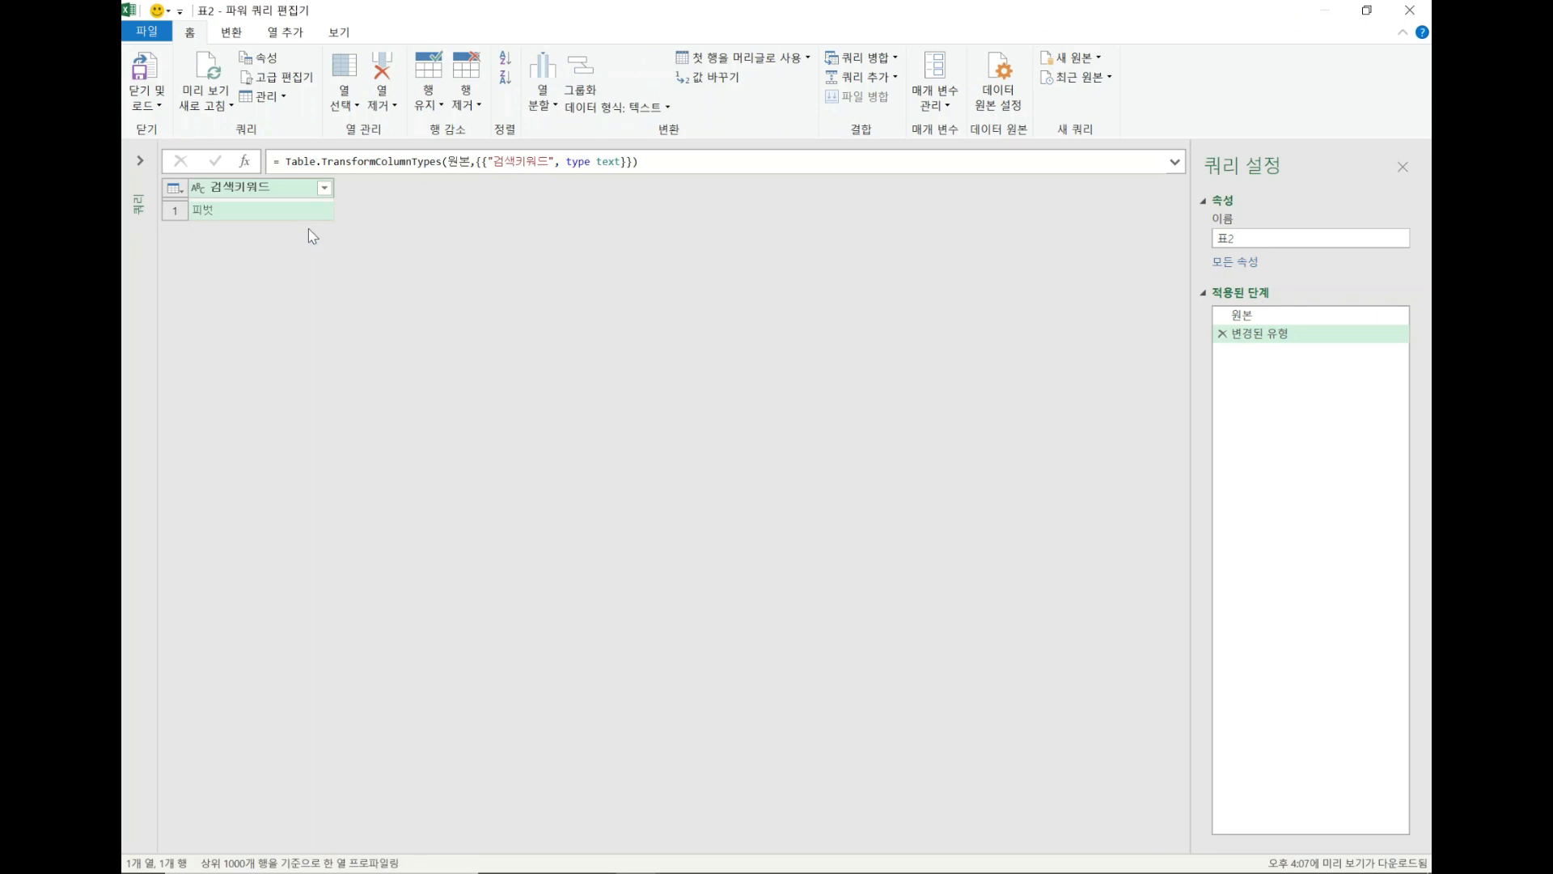
# Expand the query list and drill down into the "피벗" value of the 검색키워드 column.
pyautogui.click(143, 161)
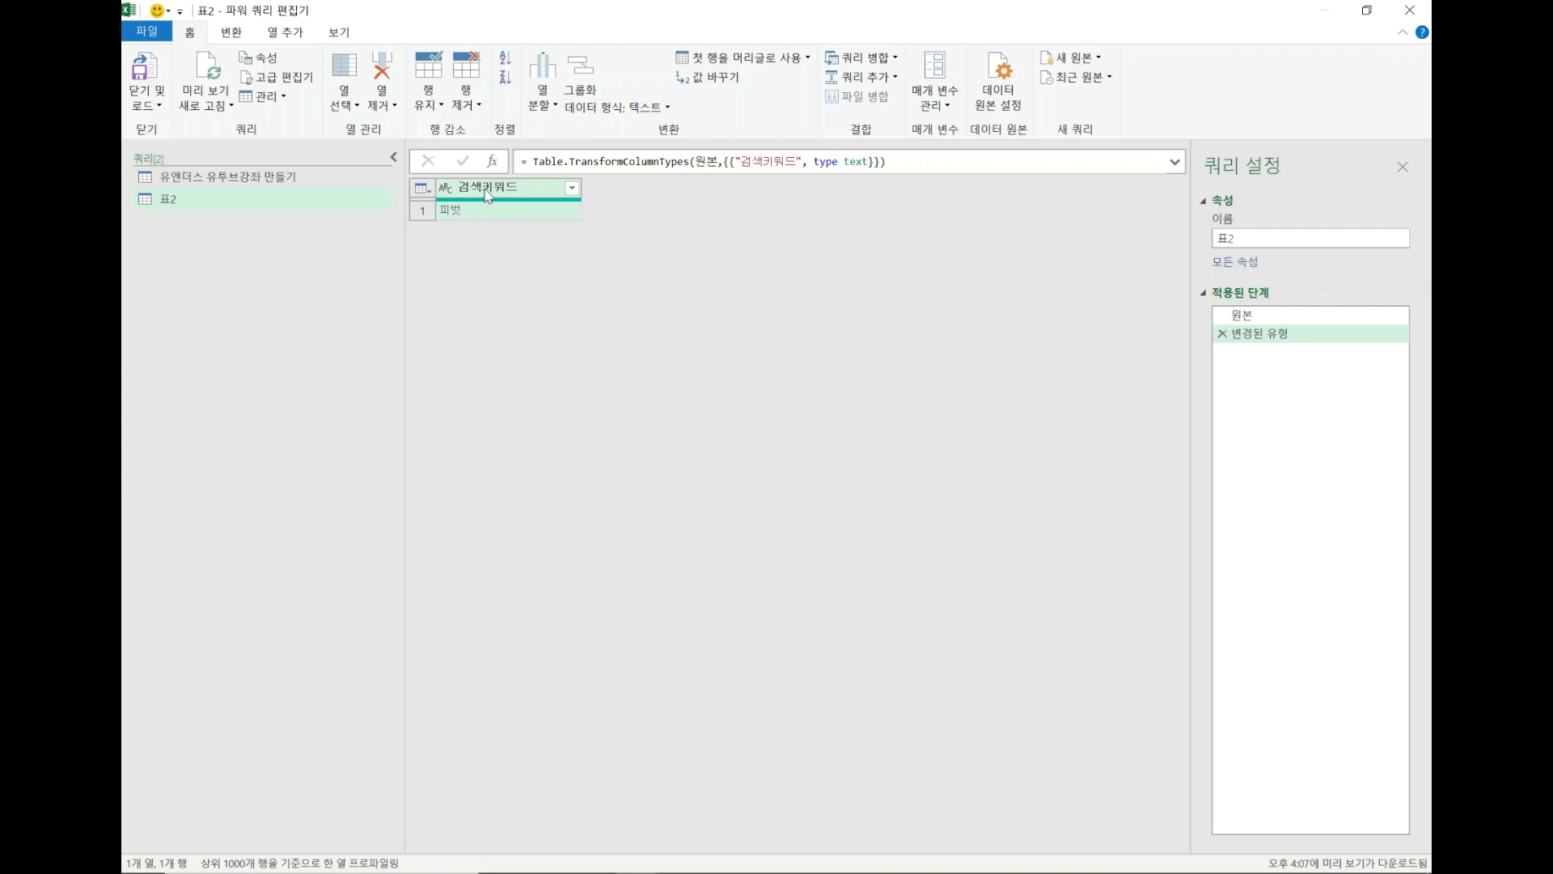
pyautogui.click(464, 212)
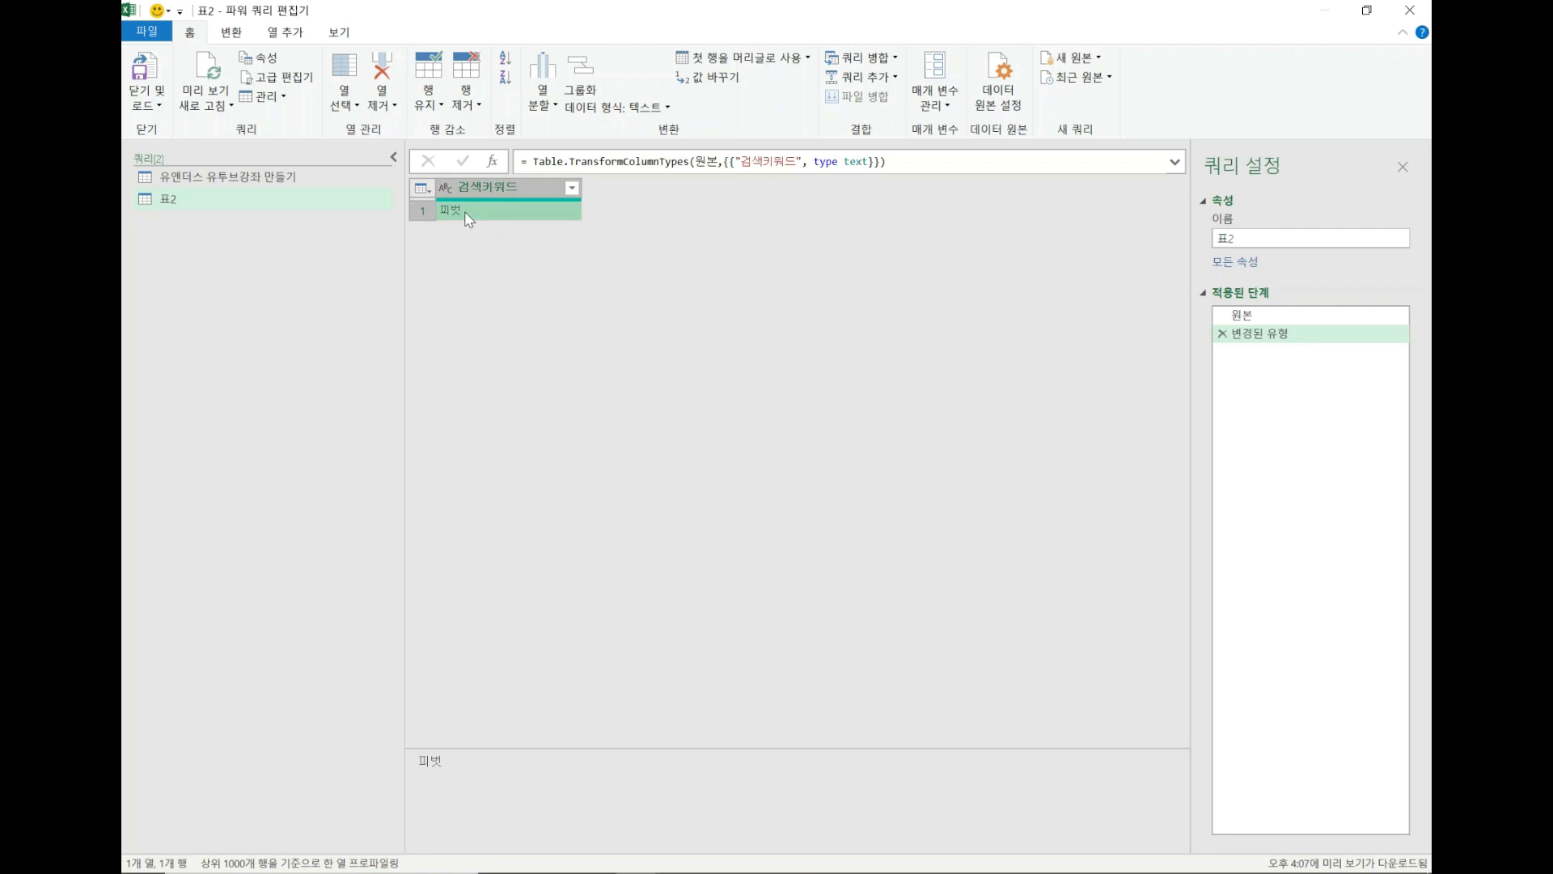
pyautogui.rightClick(528, 214)
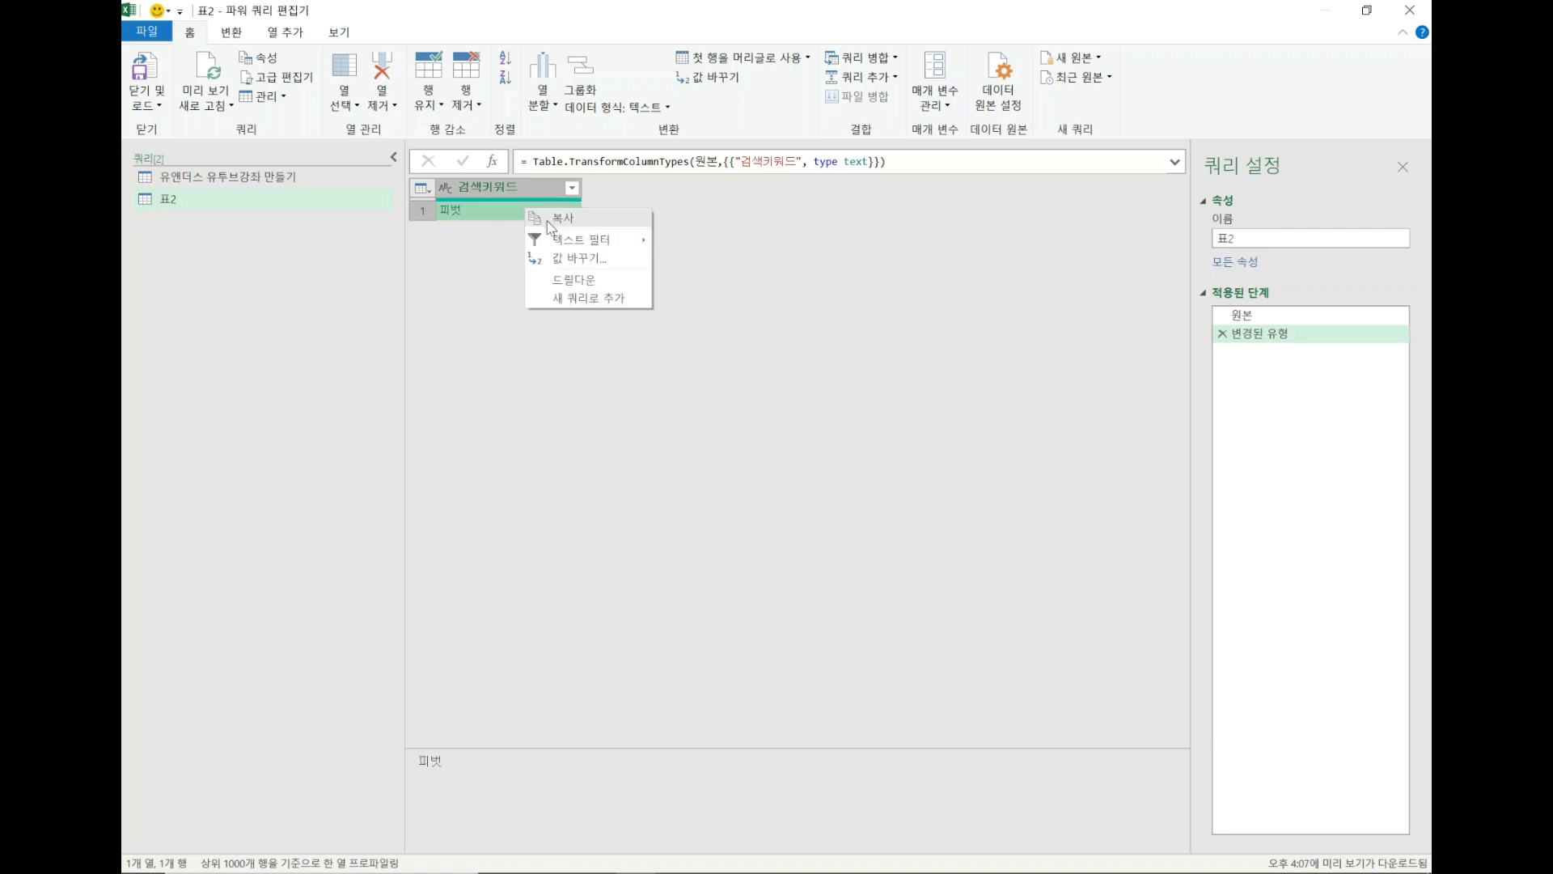
pyautogui.click(574, 279)
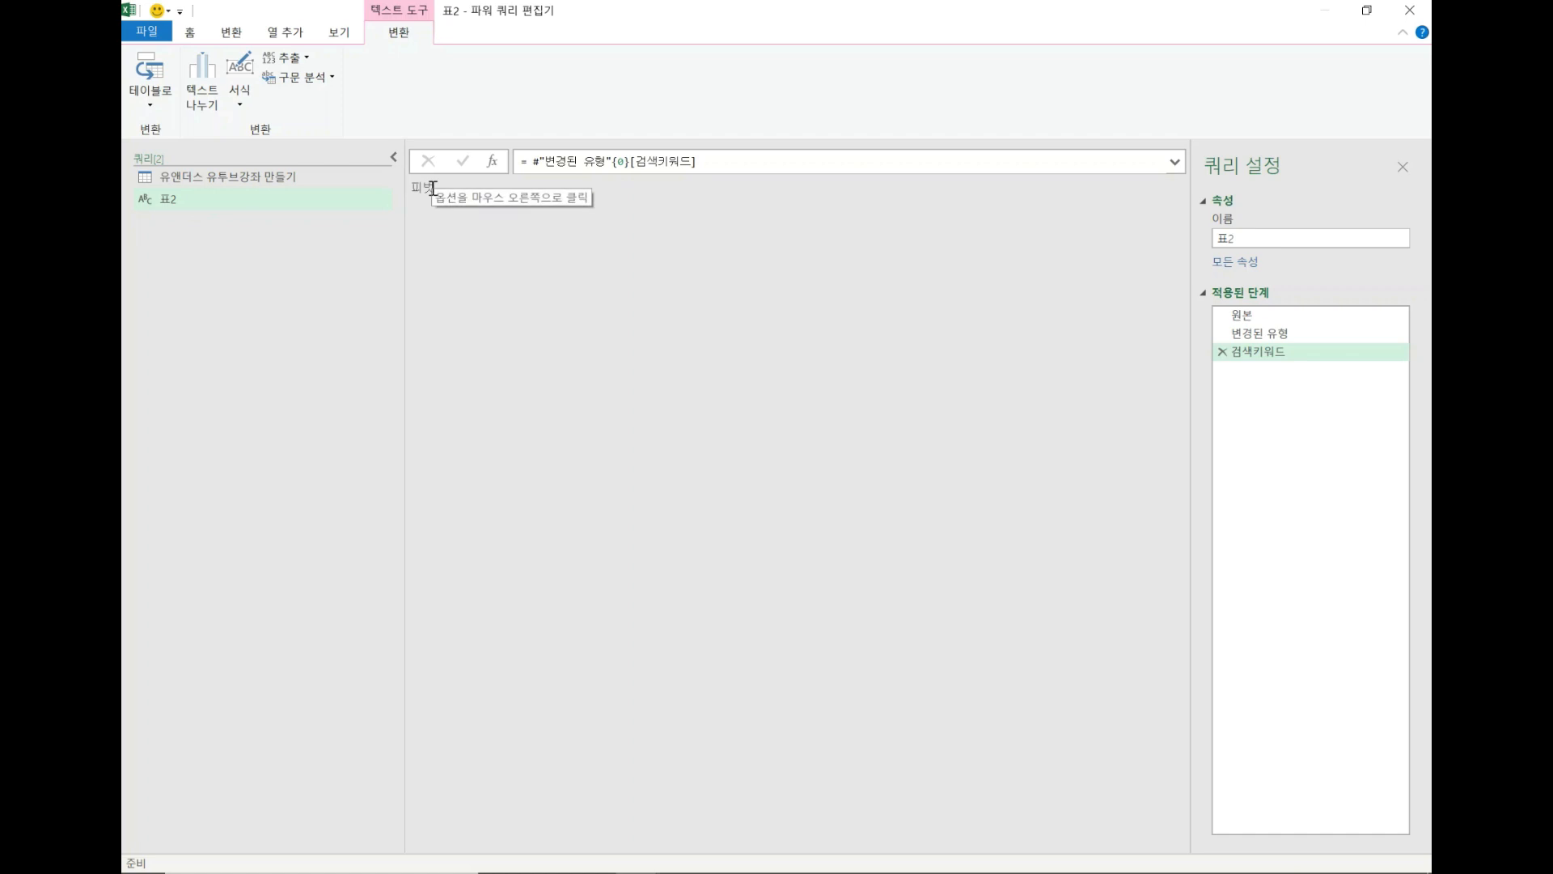
# Rename the drilled-down query 표2 as "키워드".
pyautogui.doubleClick(229, 197)
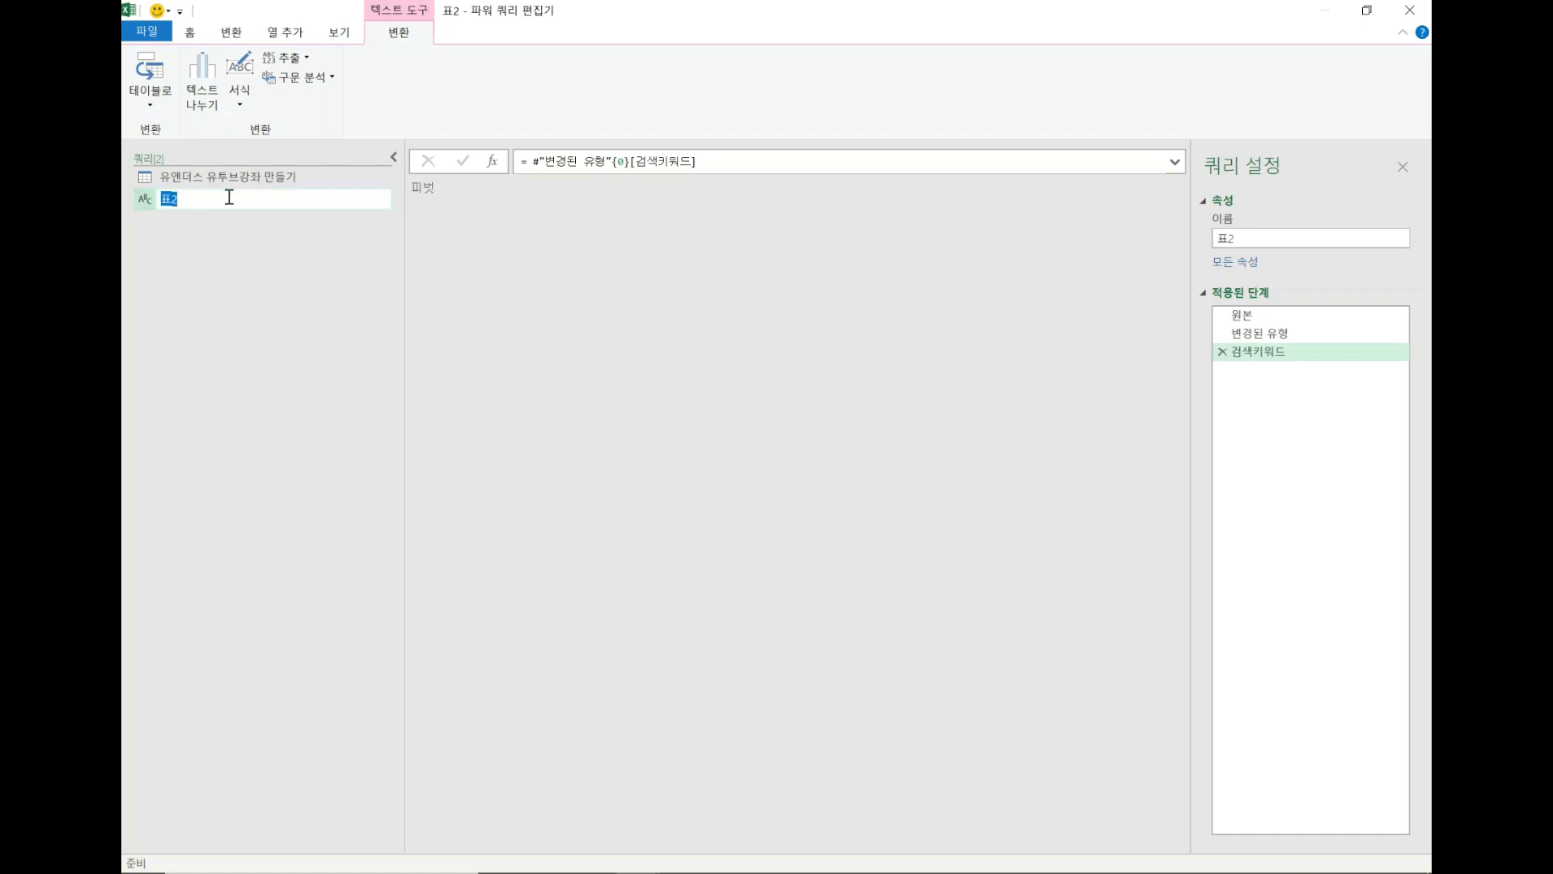
pyautogui.write('z')
pyautogui.write('키워드')
pyautogui.press('Return')
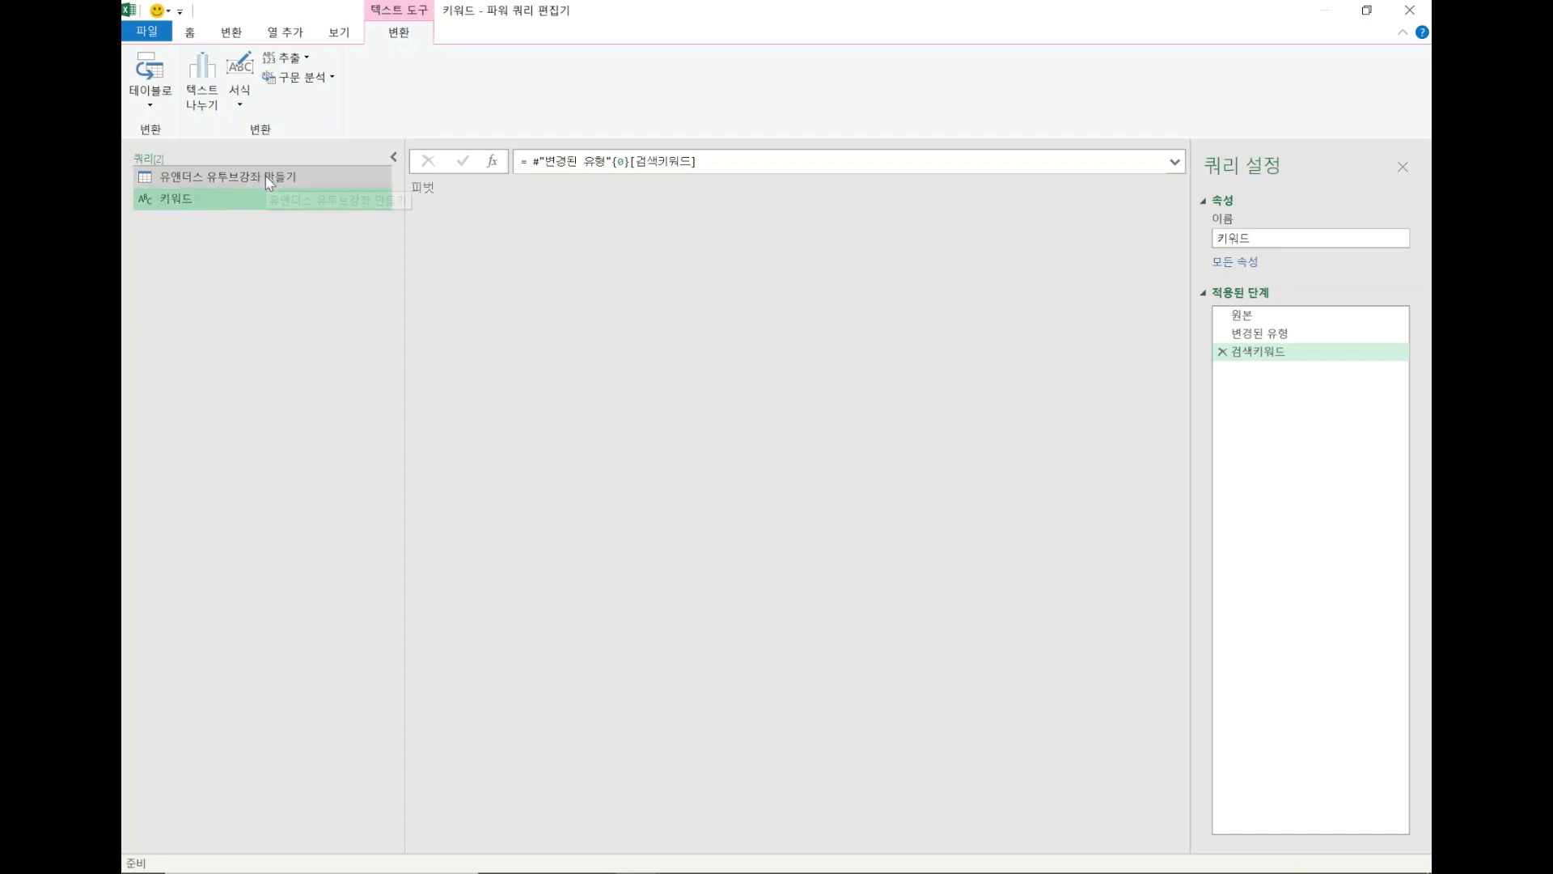
# In the folder query's last filter formula, replace the text "피벗" in Text.Contains with the query name 키워드.
pyautogui.click(253, 179)
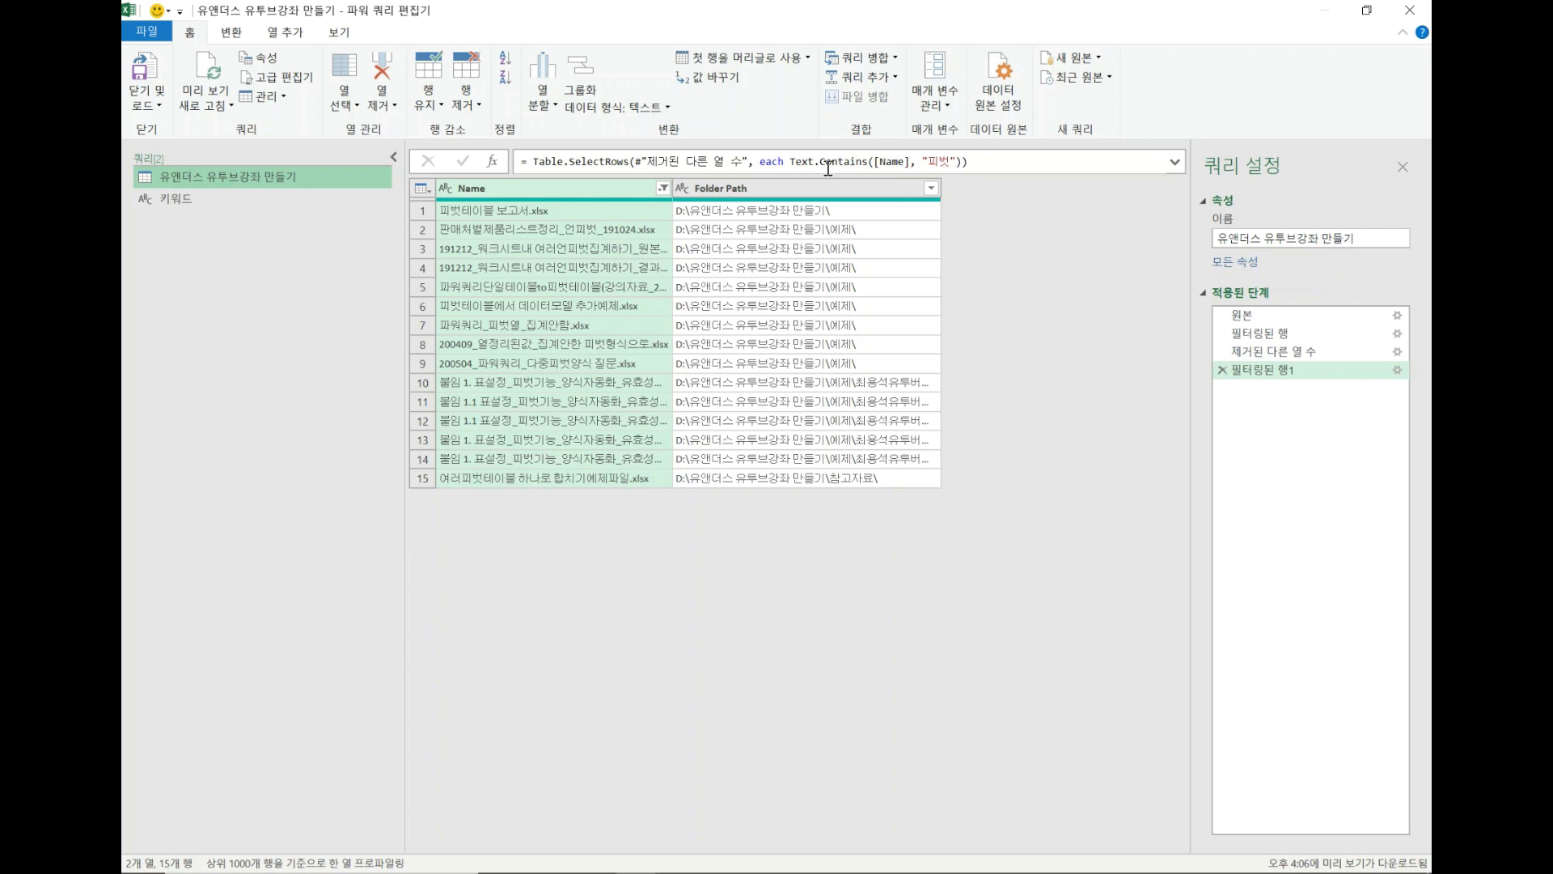
pyautogui.click(948, 163)
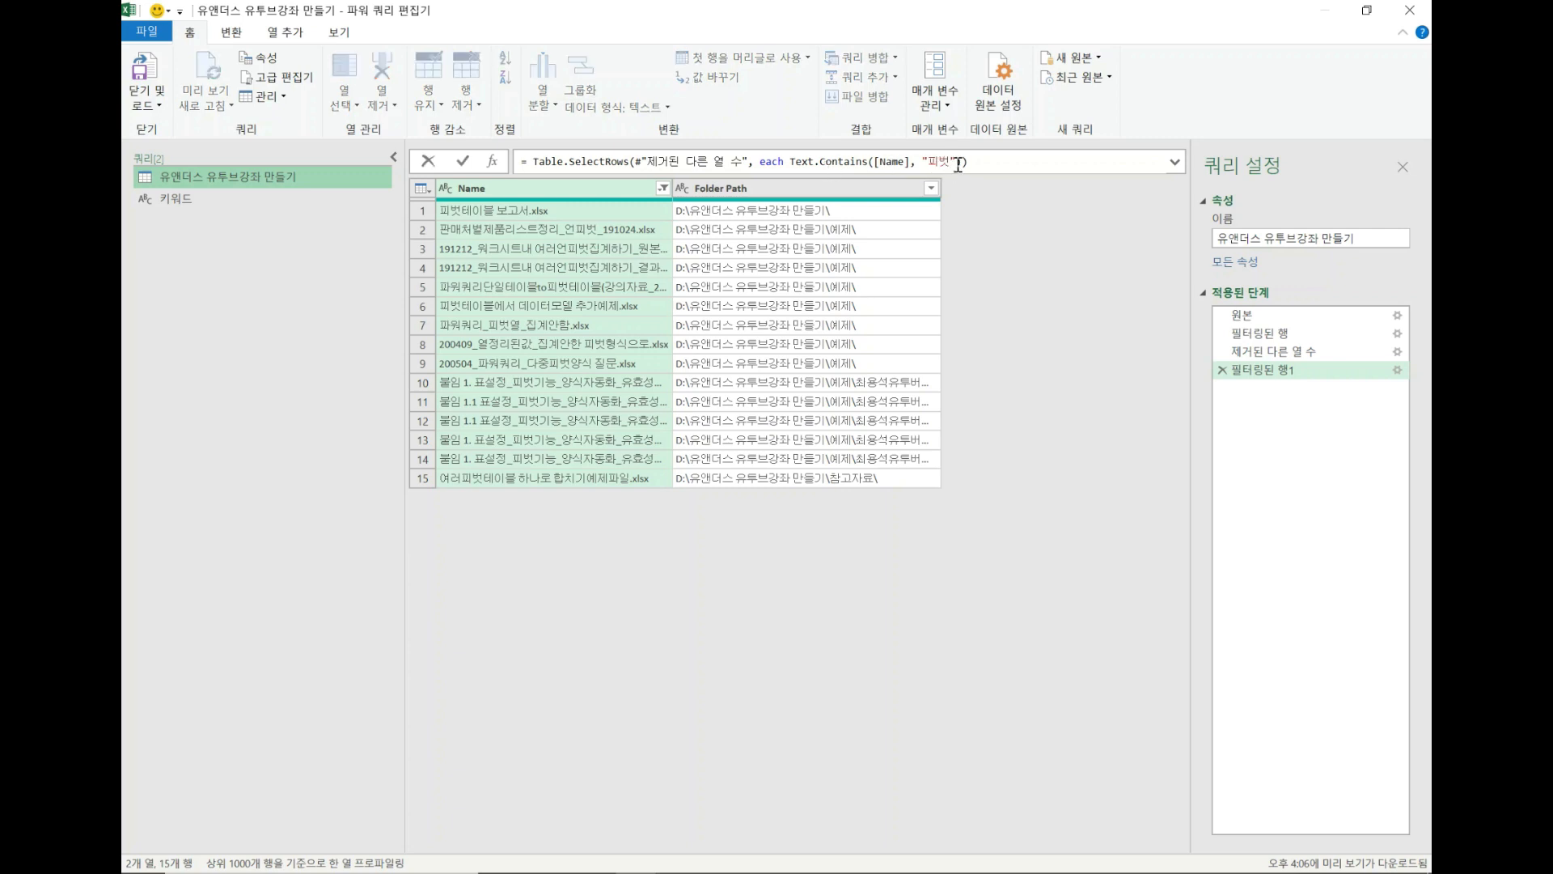
pyautogui.click(957, 160)
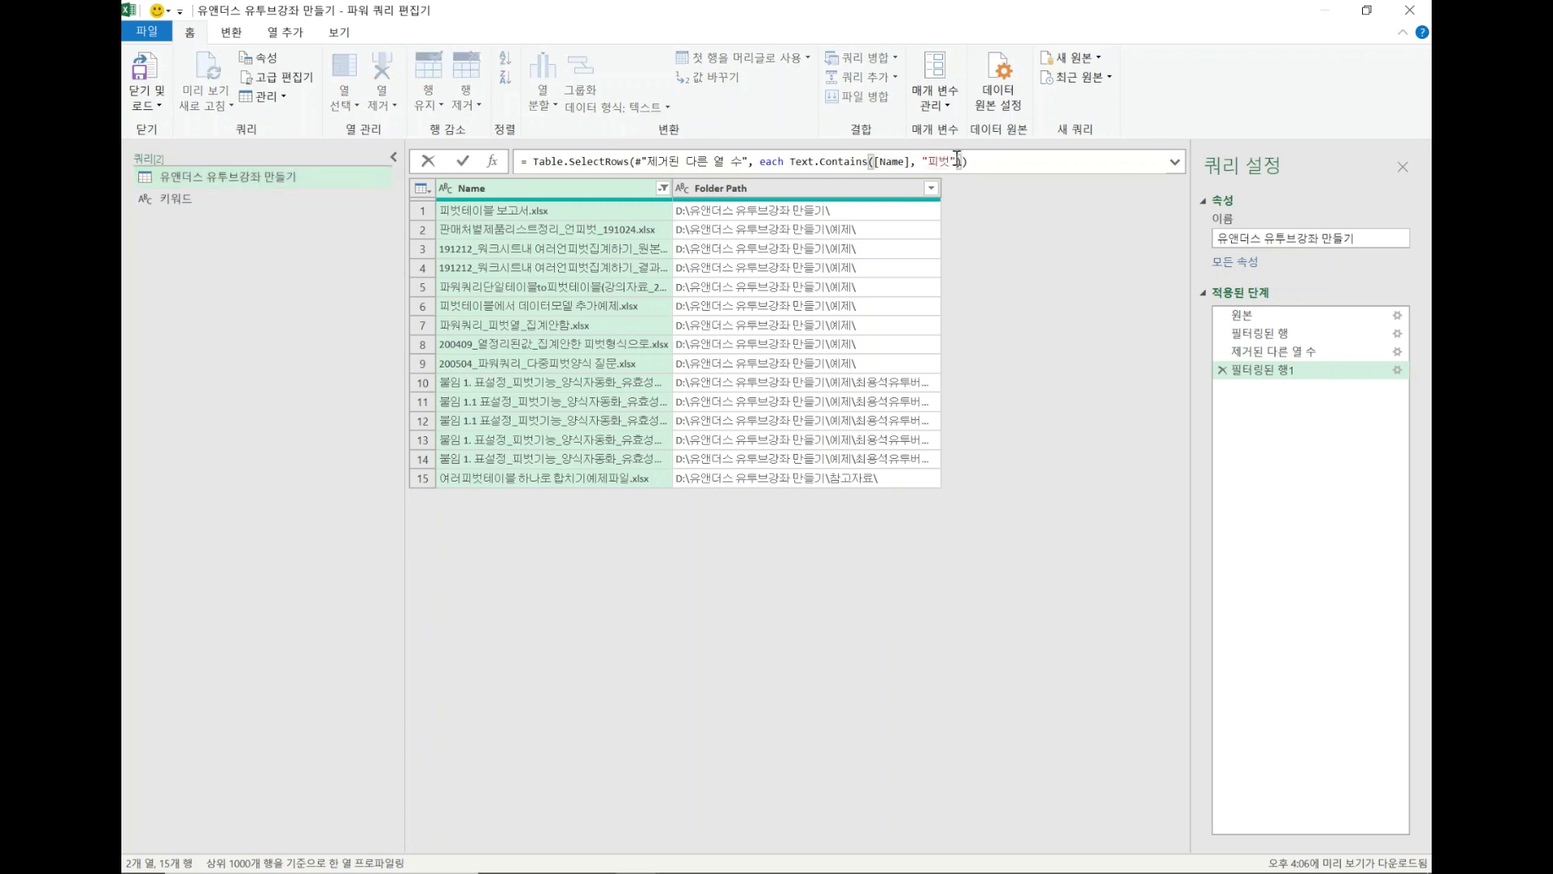
pyautogui.press('BackSpace')
pyautogui.press('BackSpace')
pyautogui.press('BackSpace')
pyautogui.write('키워드')
pyautogui.press('Return')
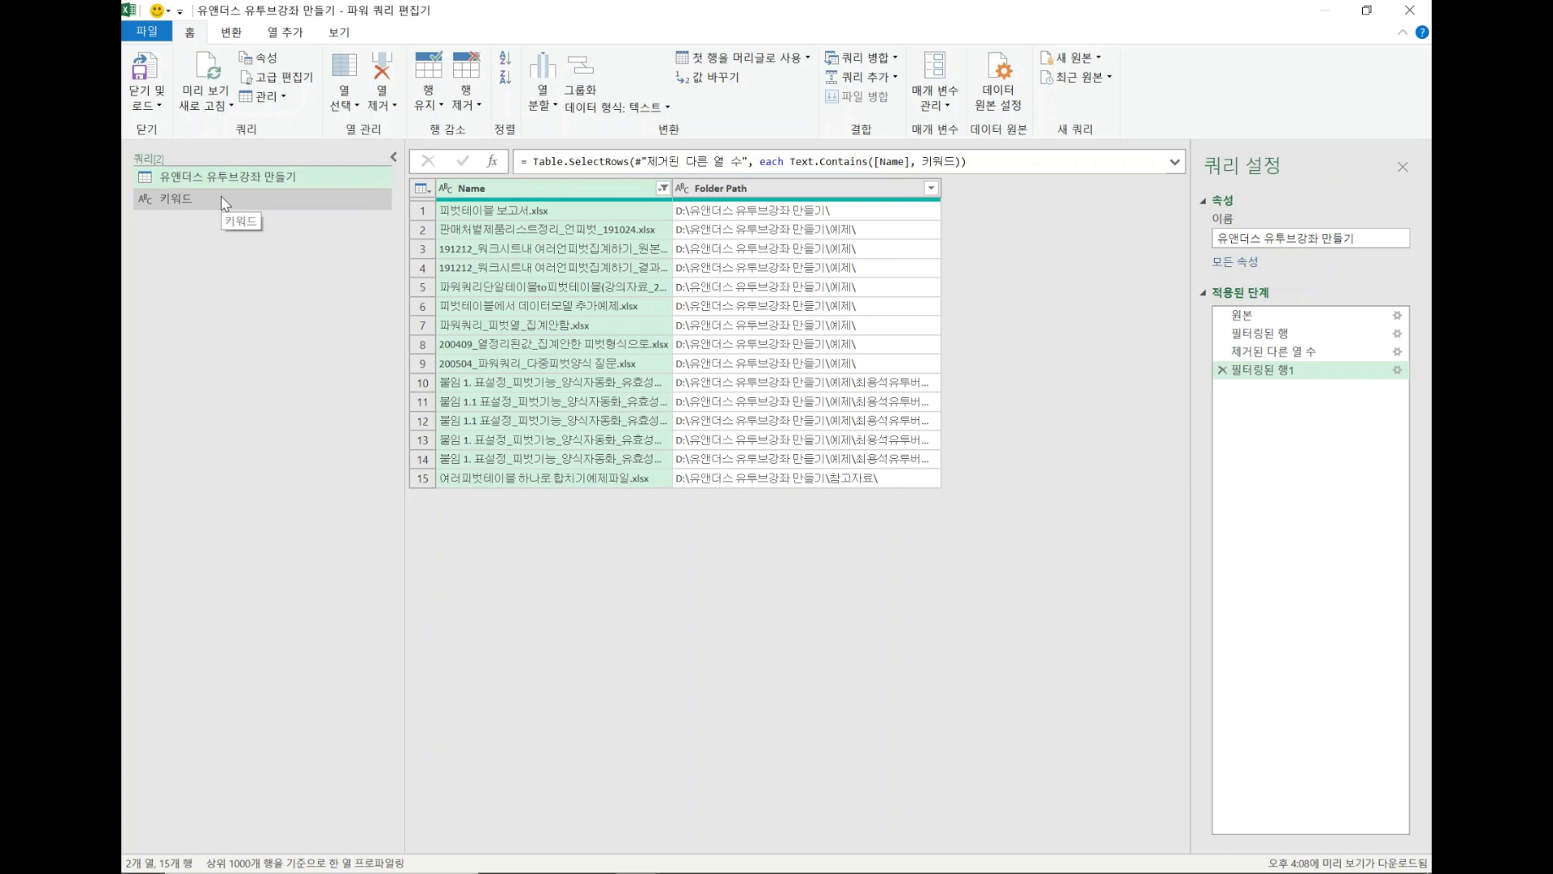
# Close the query editor and load the new 키워드 query as a connection only.
pyautogui.click(146, 105)
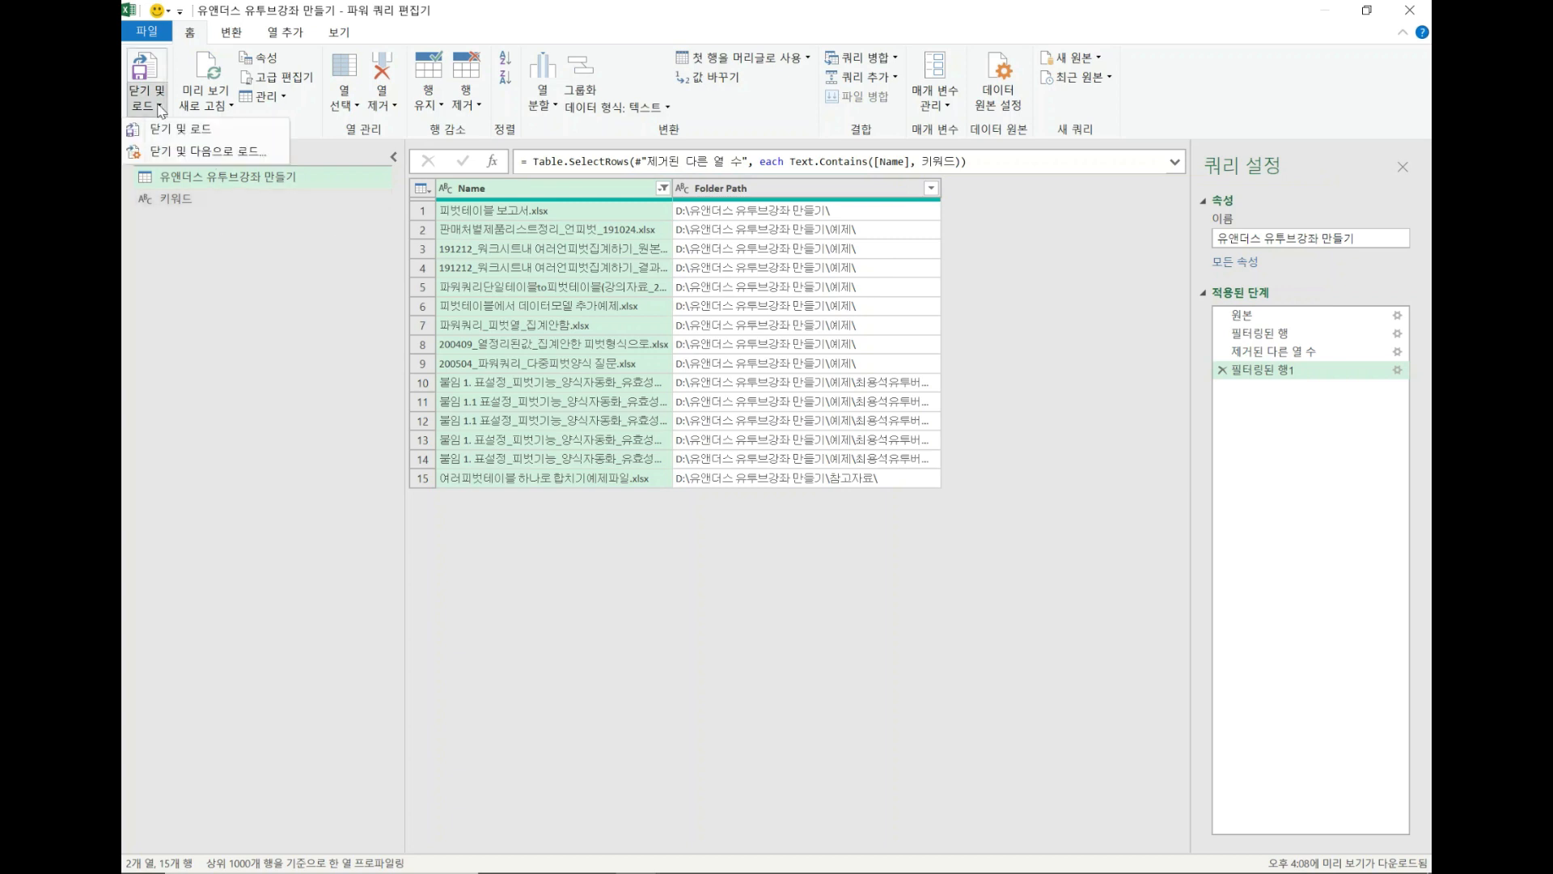
pyautogui.click(206, 183)
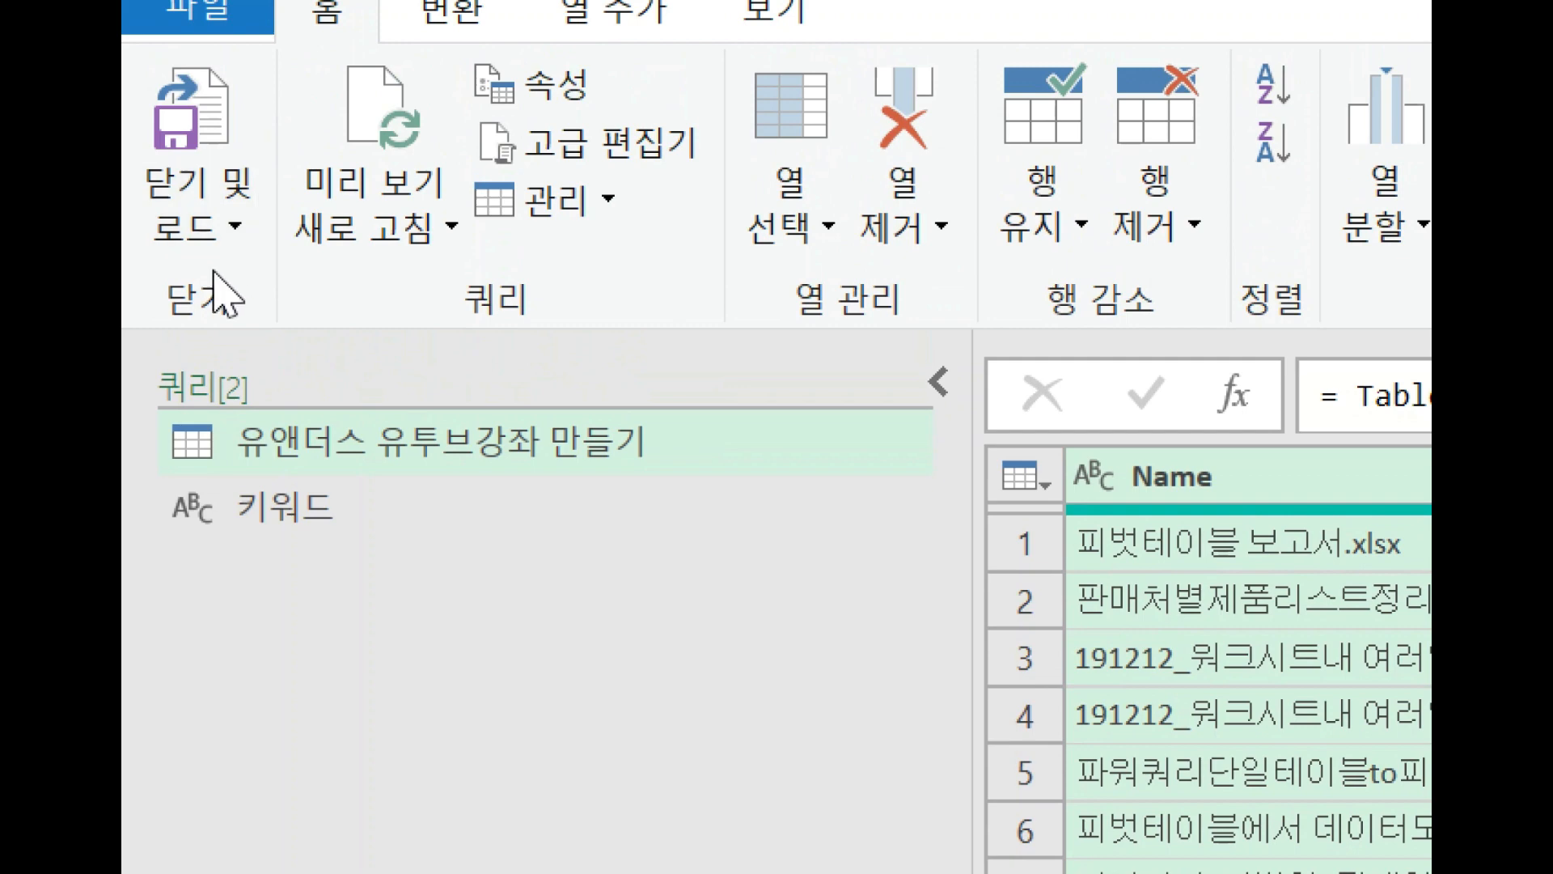
pyautogui.click(216, 245)
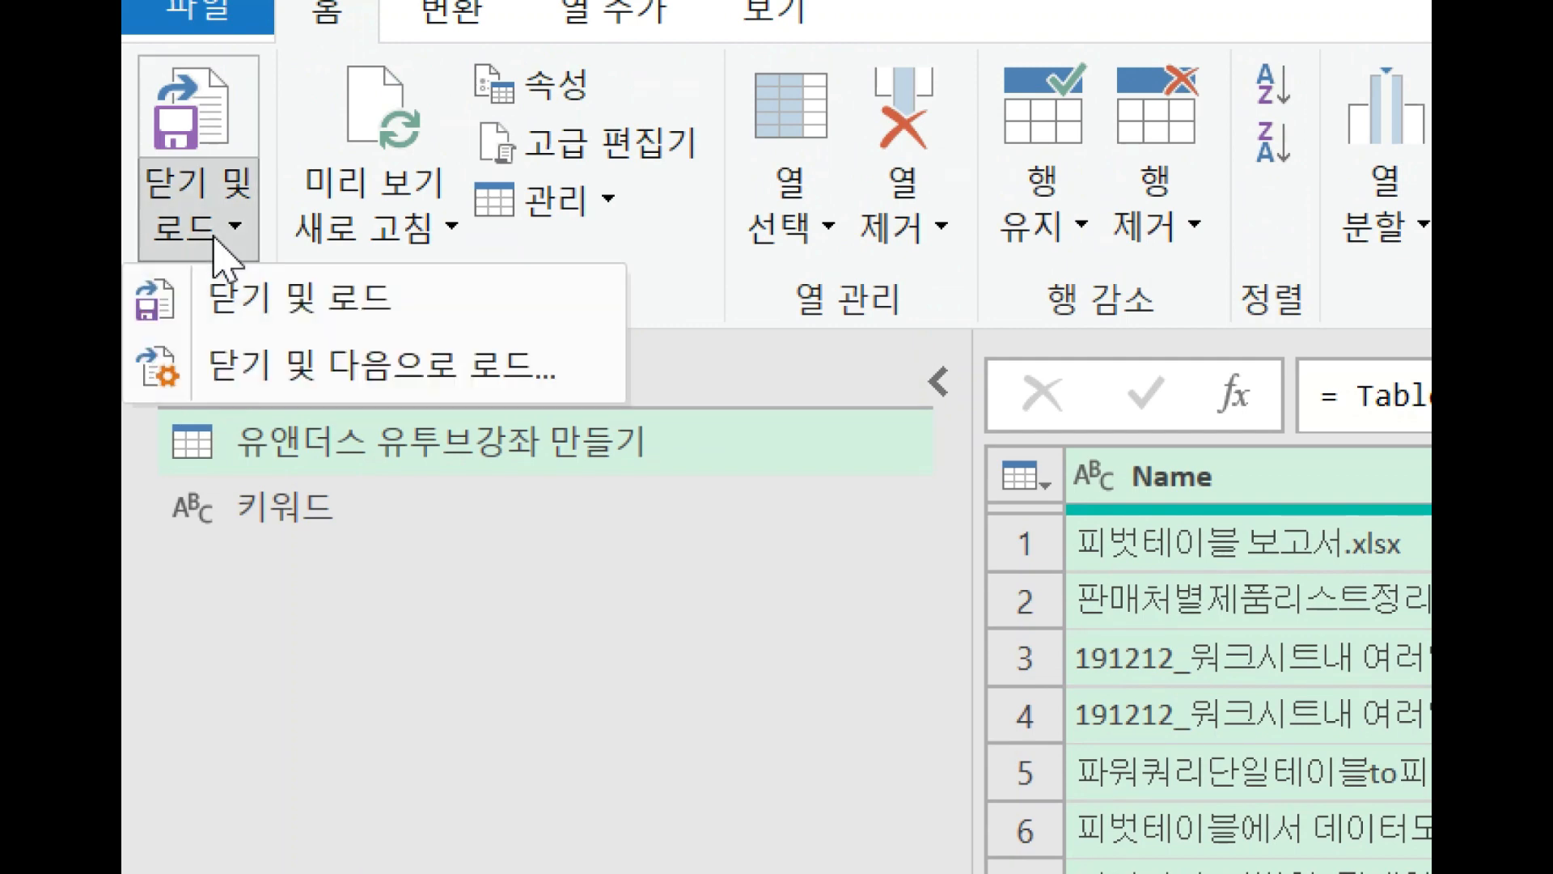
pyautogui.click(286, 376)
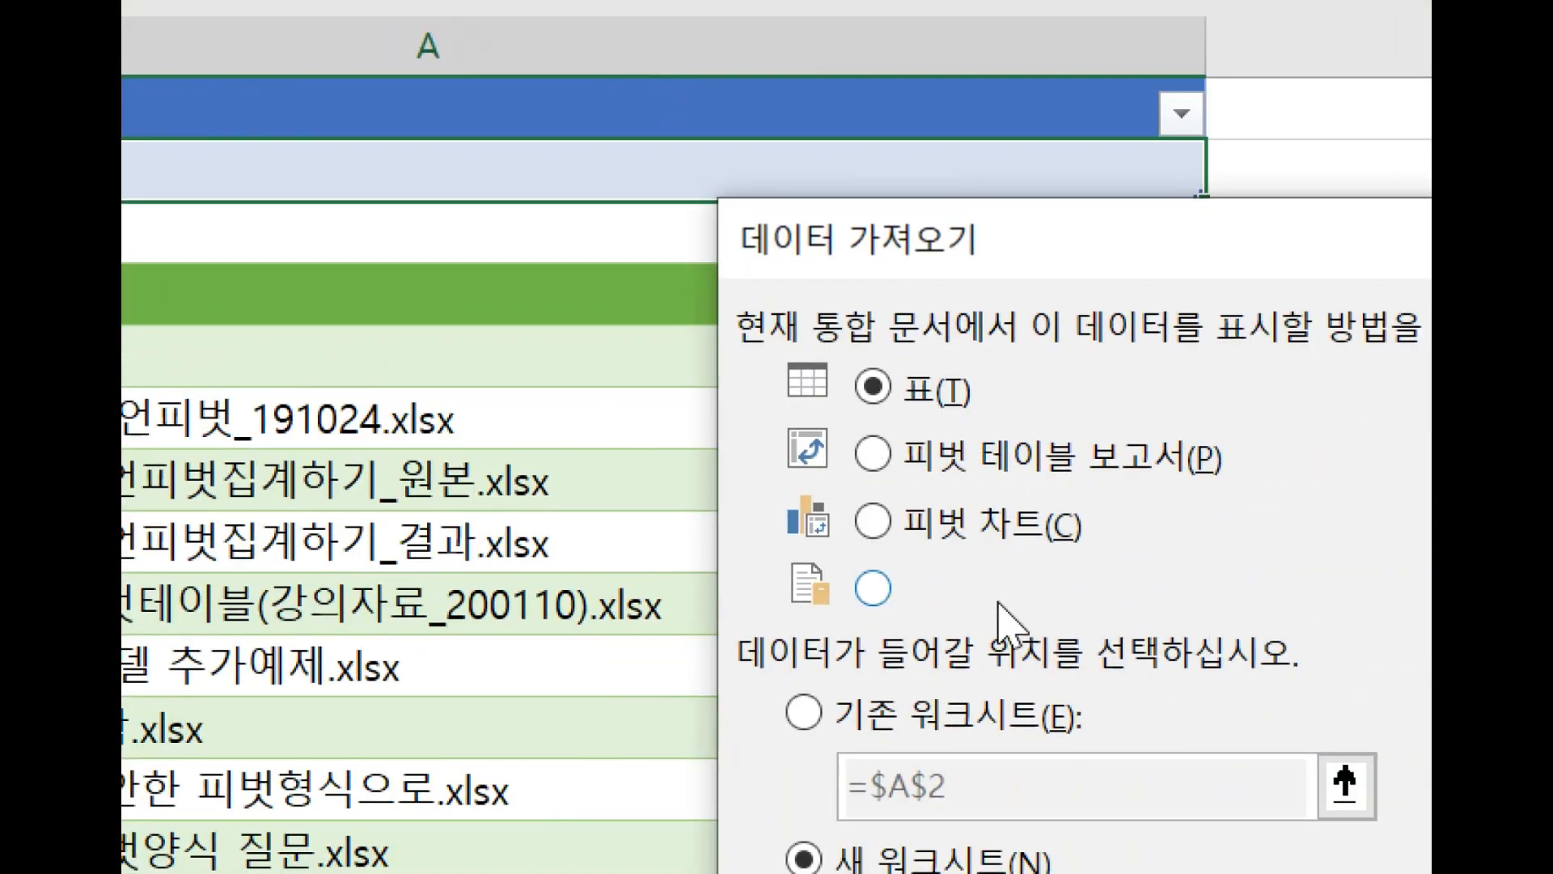
pyautogui.click(1003, 602)
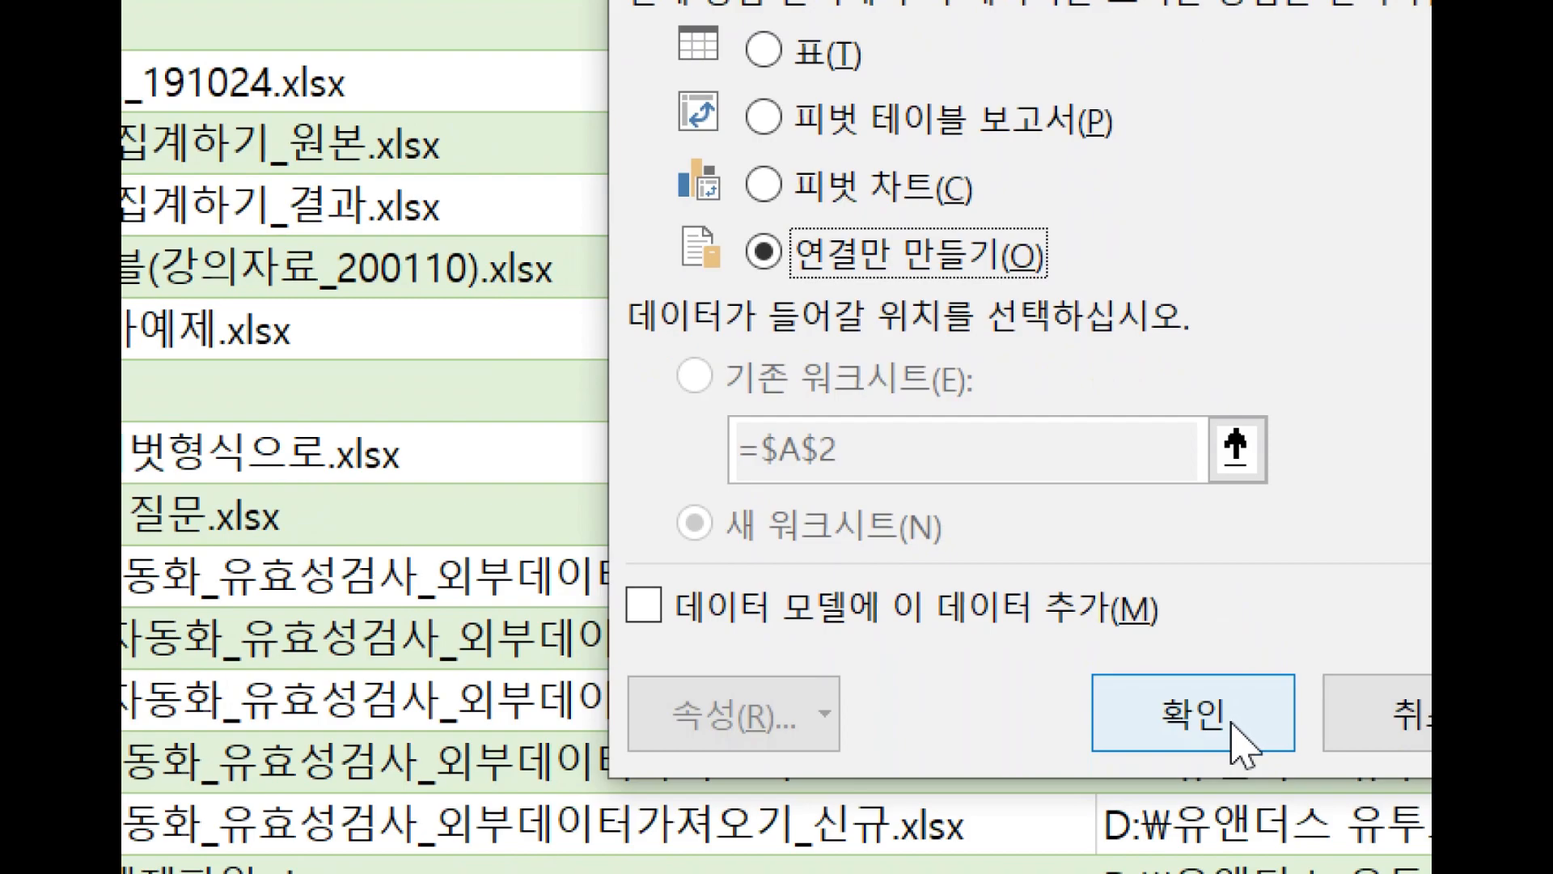
pyautogui.click(1159, 712)
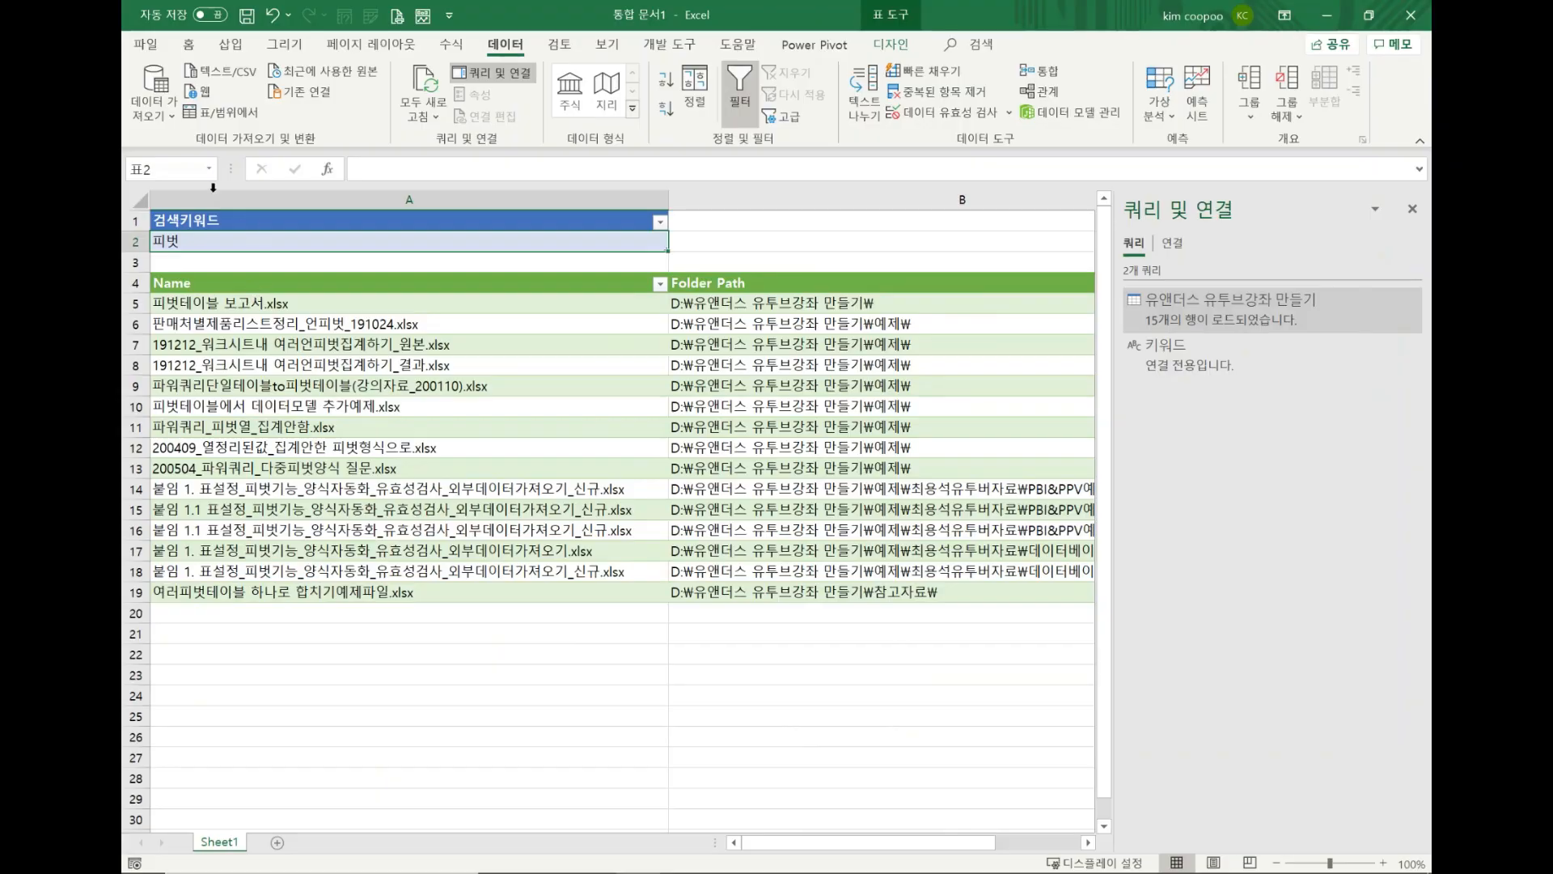
# Change the search keyword in cell A2 to "예제" and refresh all queries.
pyautogui.doubleClick(203, 241)
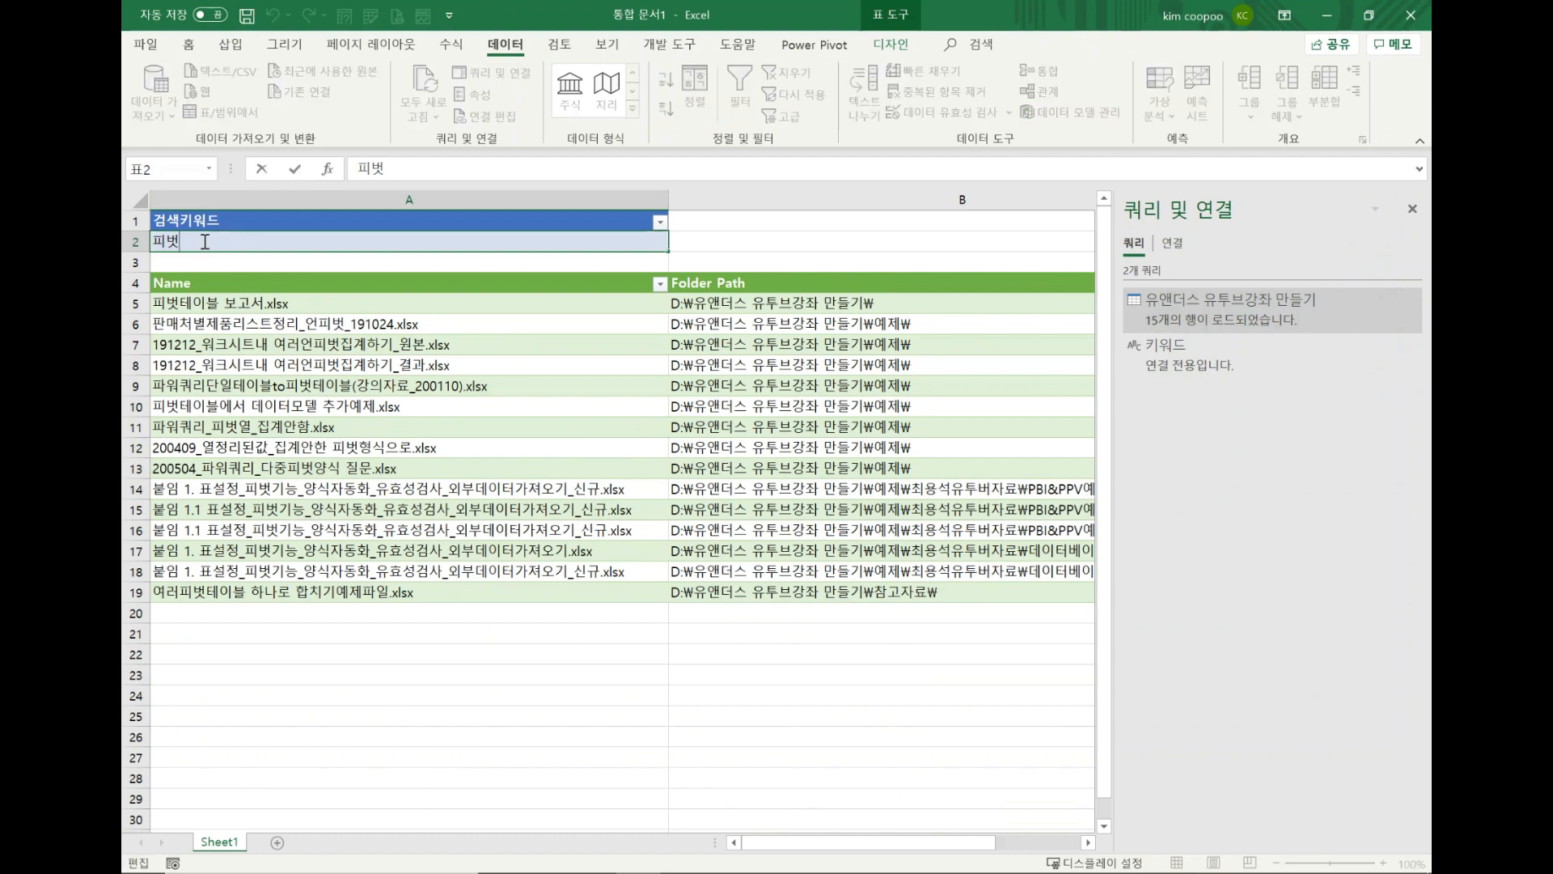
pyautogui.press('BackSpace')
pyautogui.press('BackSpace')
pyautogui.write('예제')
pyautogui.press('Return')
pyautogui.click(431, 86)
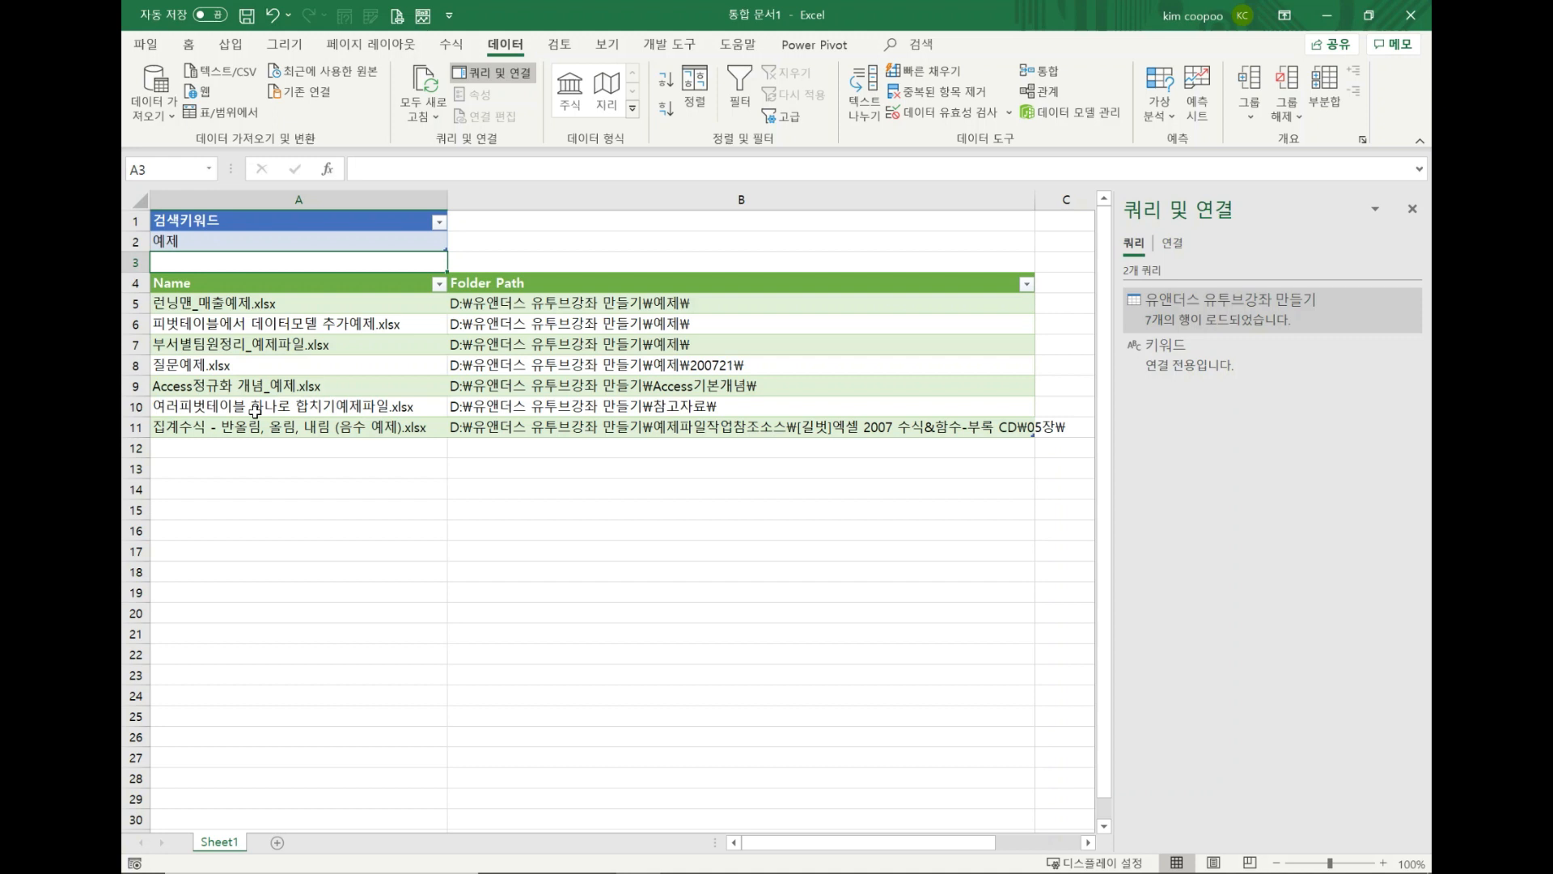
# Close the Queries & Connections pane beside the worksheet.
pyautogui.click(1411, 208)
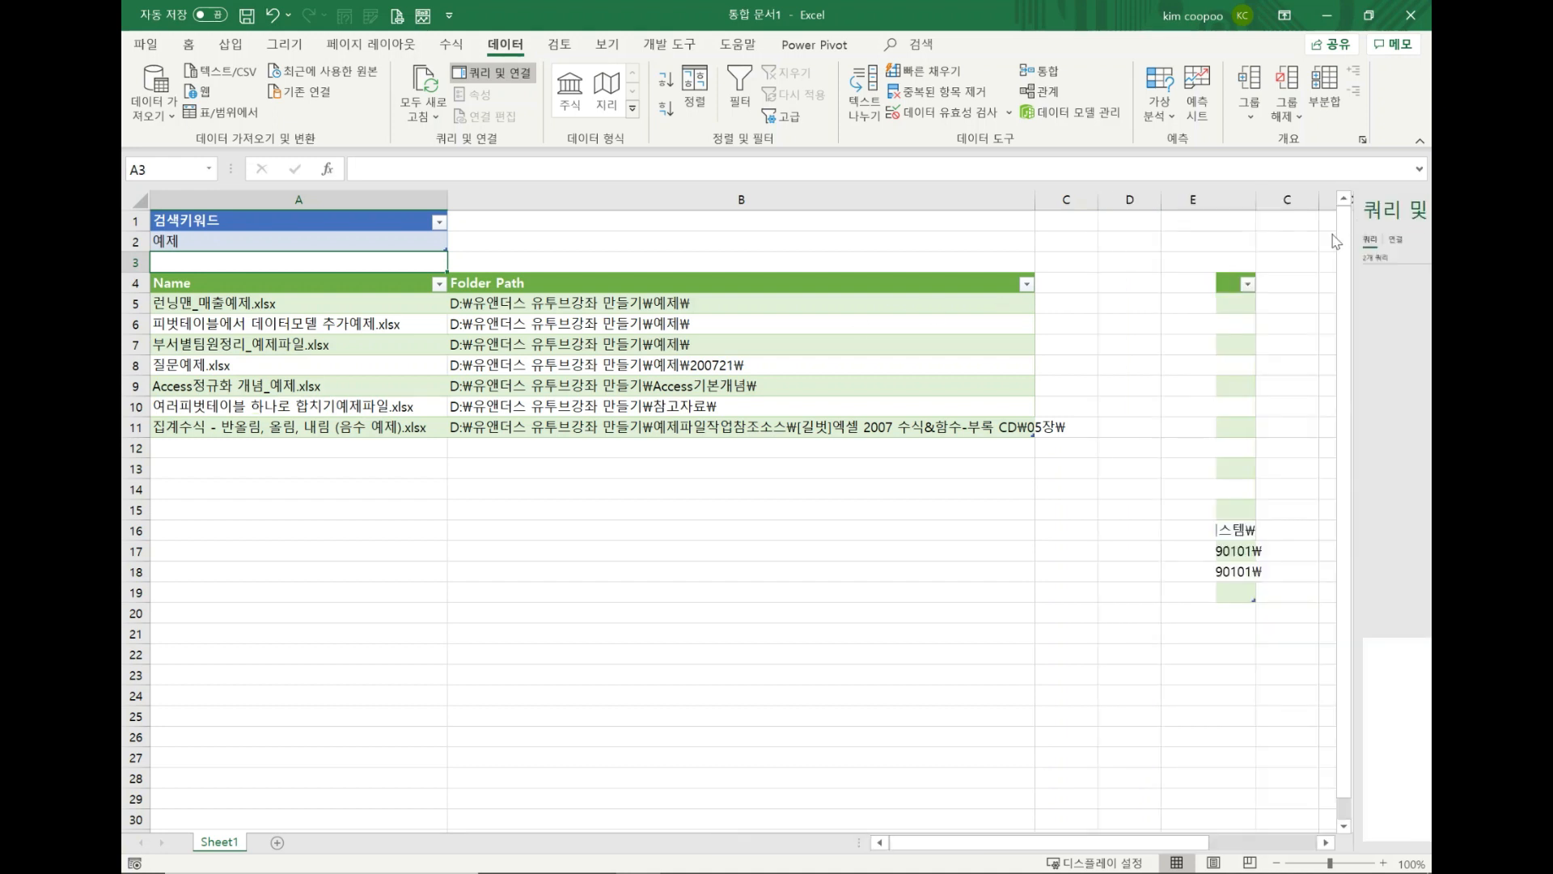
pyautogui.click(904, 593)
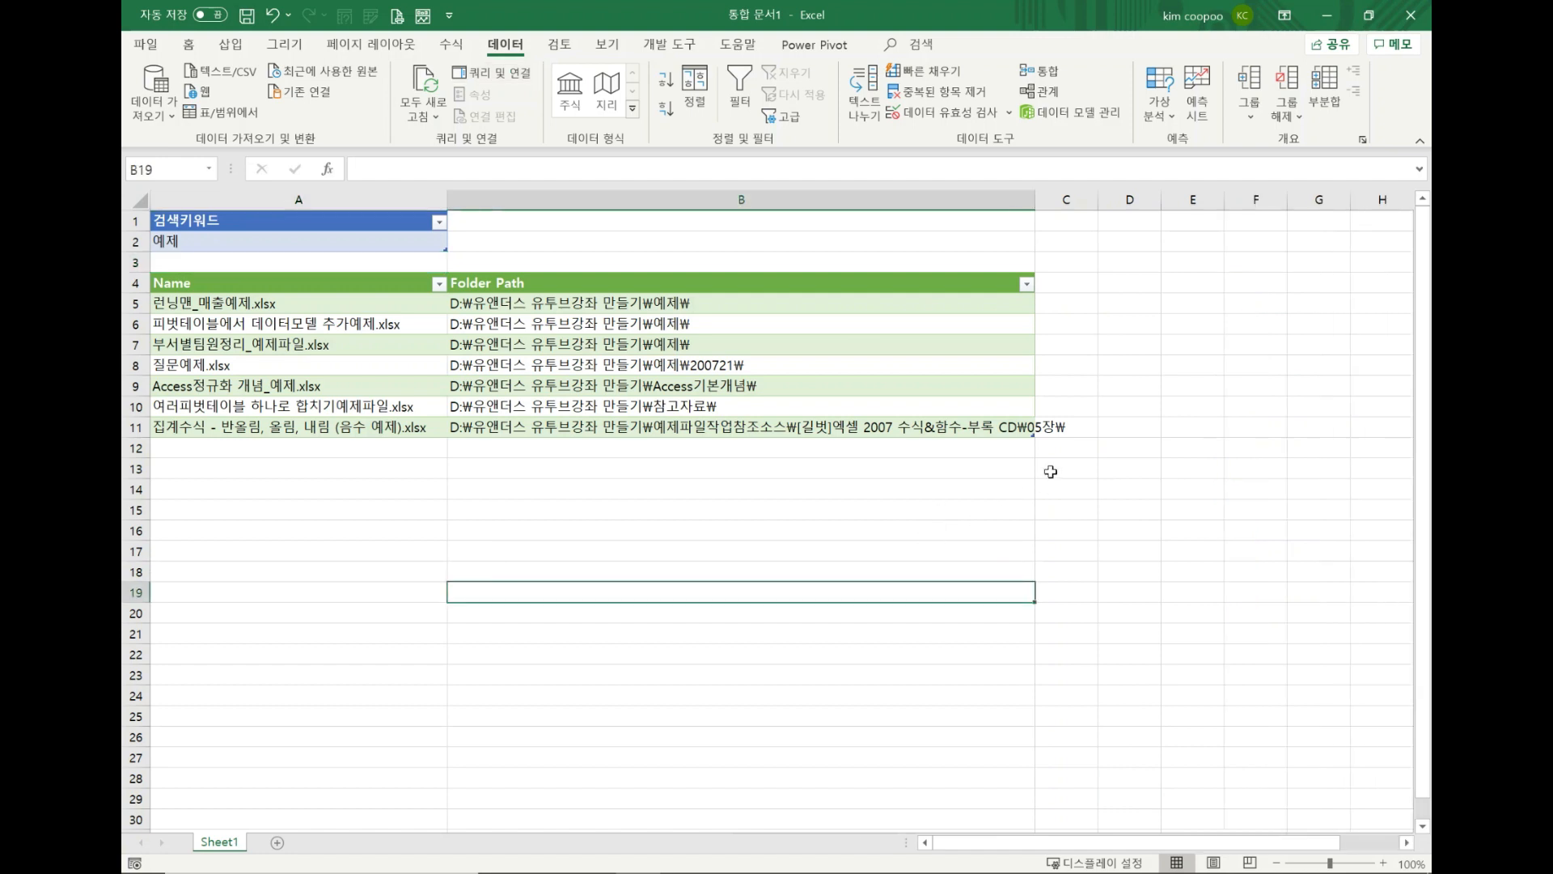
pyautogui.click(1078, 282)
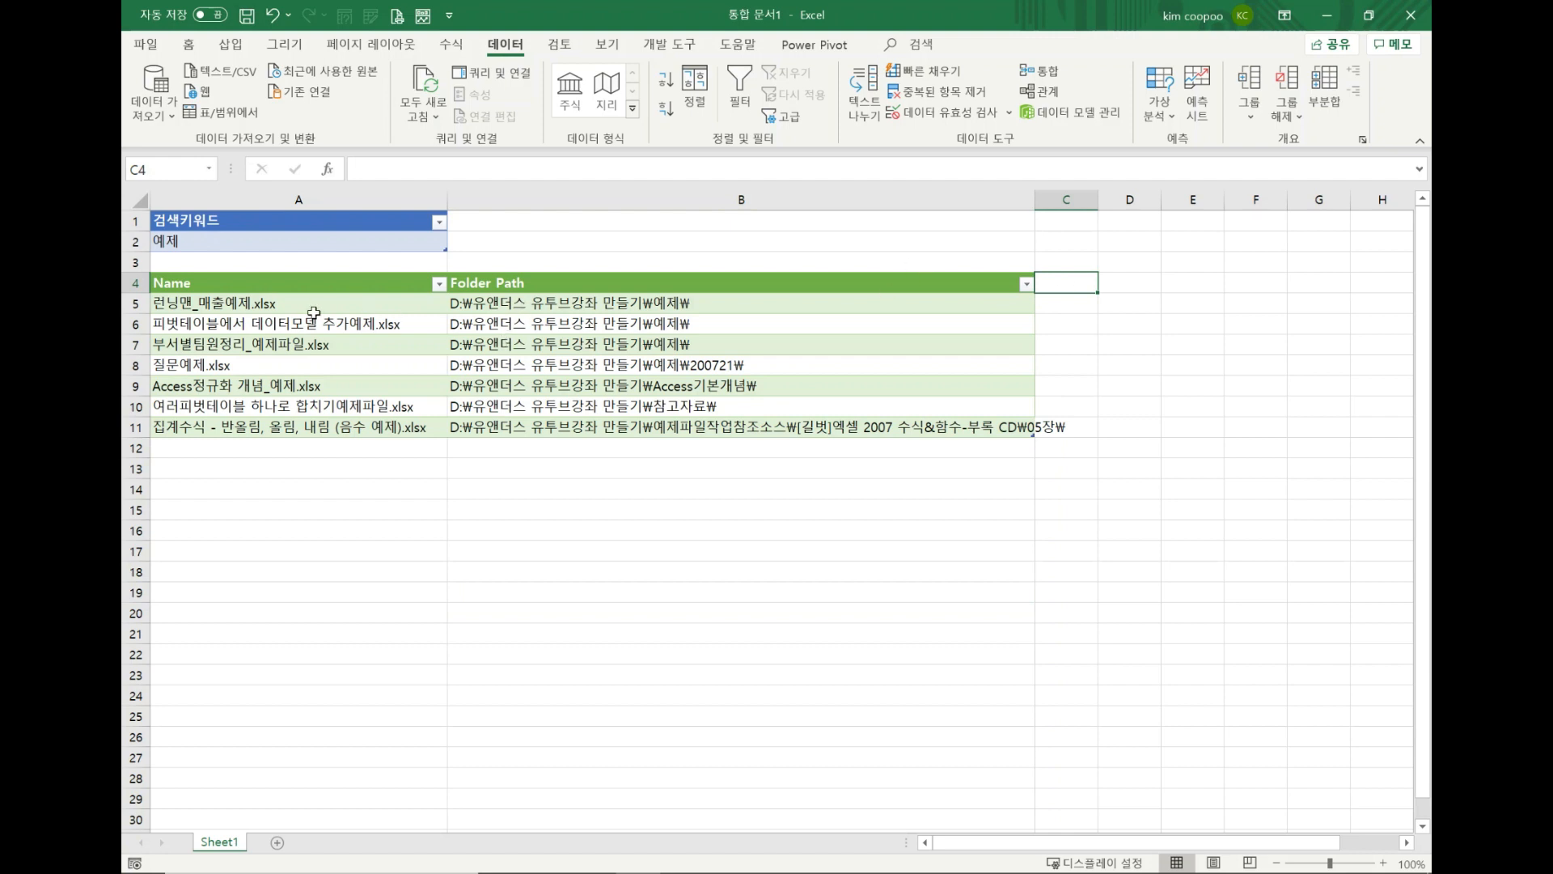
pyautogui.click(1080, 305)
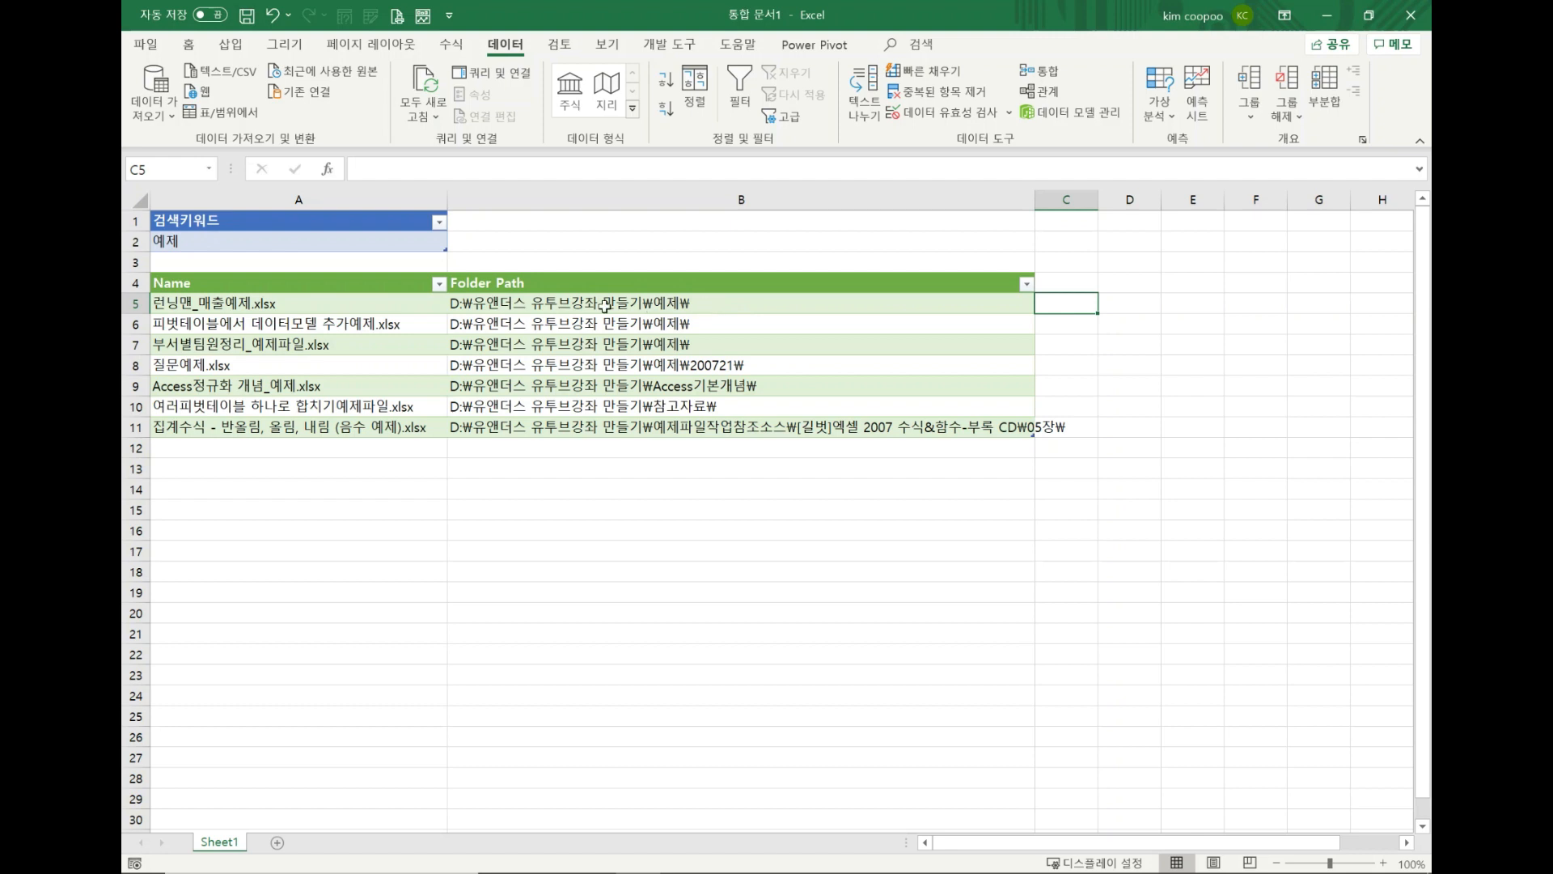
pyautogui.click(358, 305)
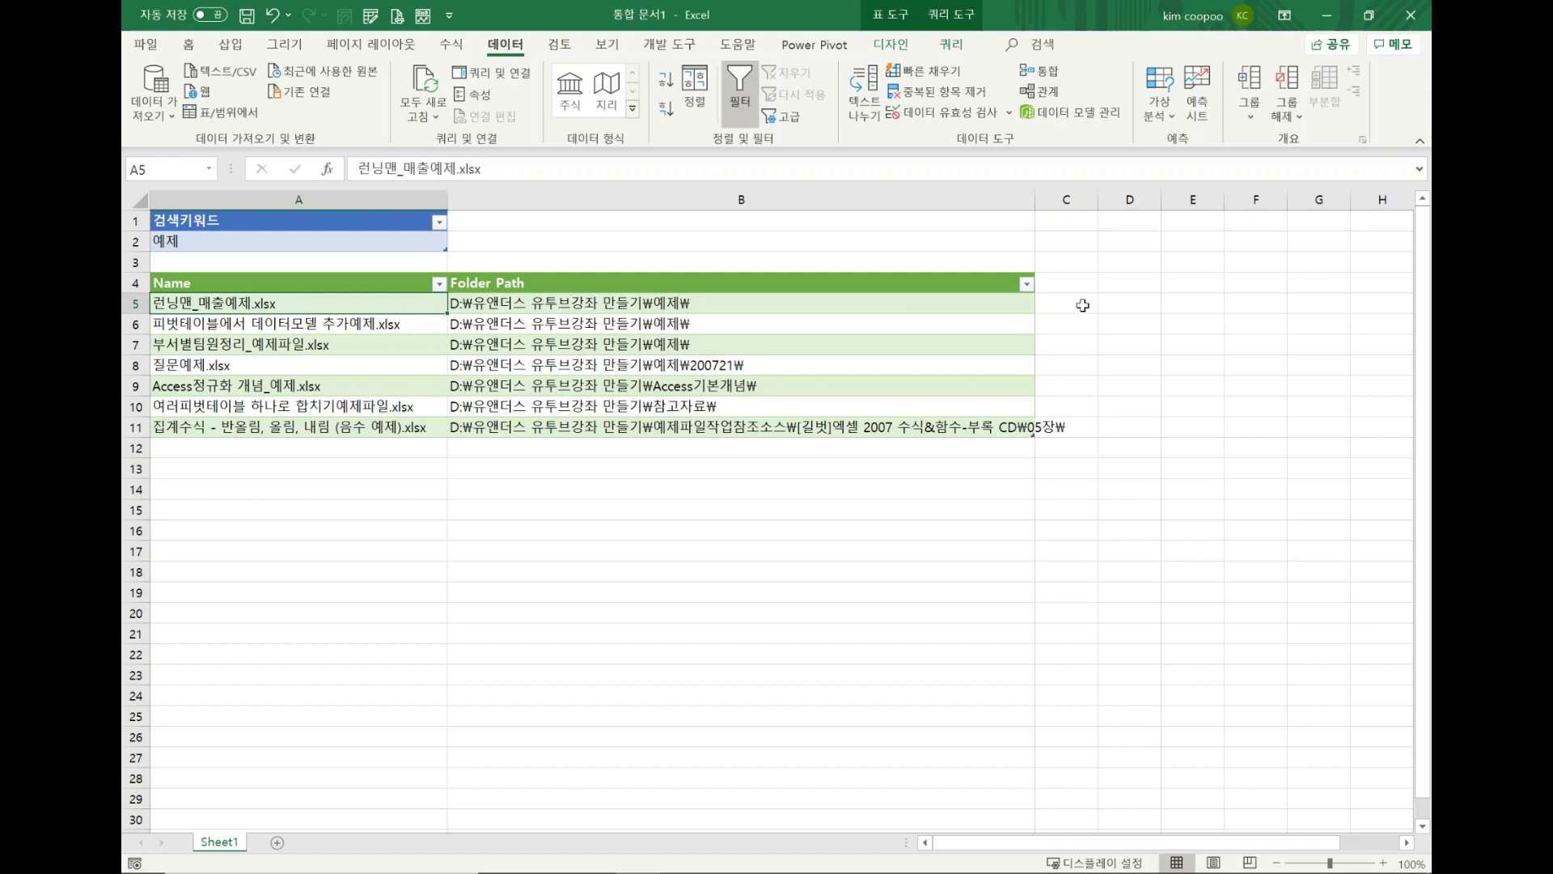
# Add a column to the file list table by entering the header "열기" in cell C4.
pyautogui.click(1071, 280)
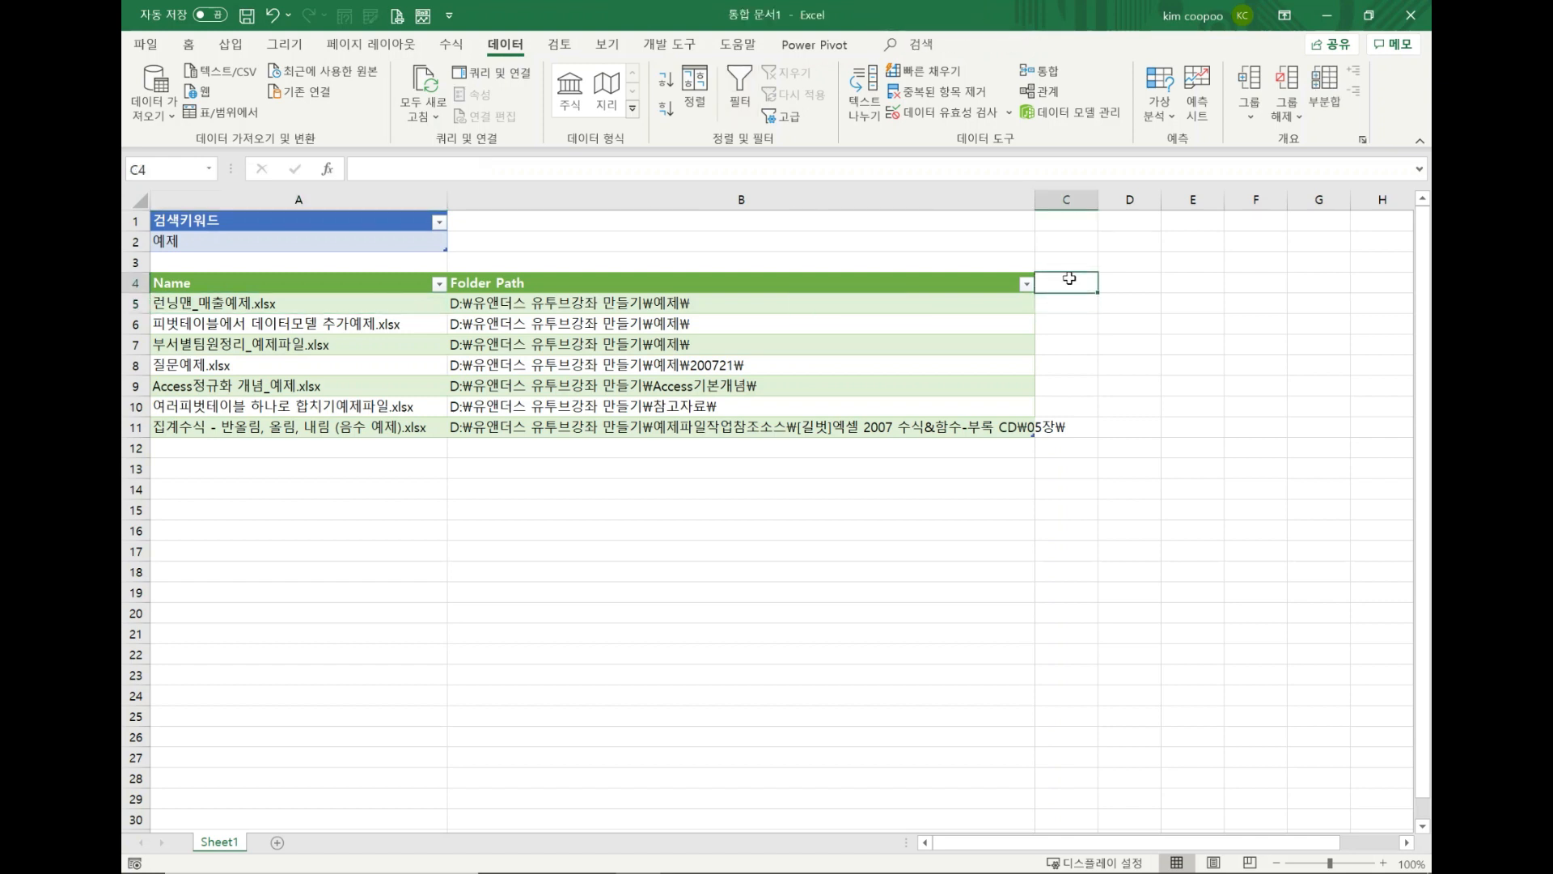
pyautogui.write('=ㅗㅛ')
pyautogui.press('BackSpace')
pyautogui.press('BackSpace')
pyautogui.press('BackSpace')
pyautogui.write('dud')
pyautogui.press('BackSpace')
pyautogui.press('BackSpace')
pyautogui.press('BackSpace')
pyautogui.write('여')
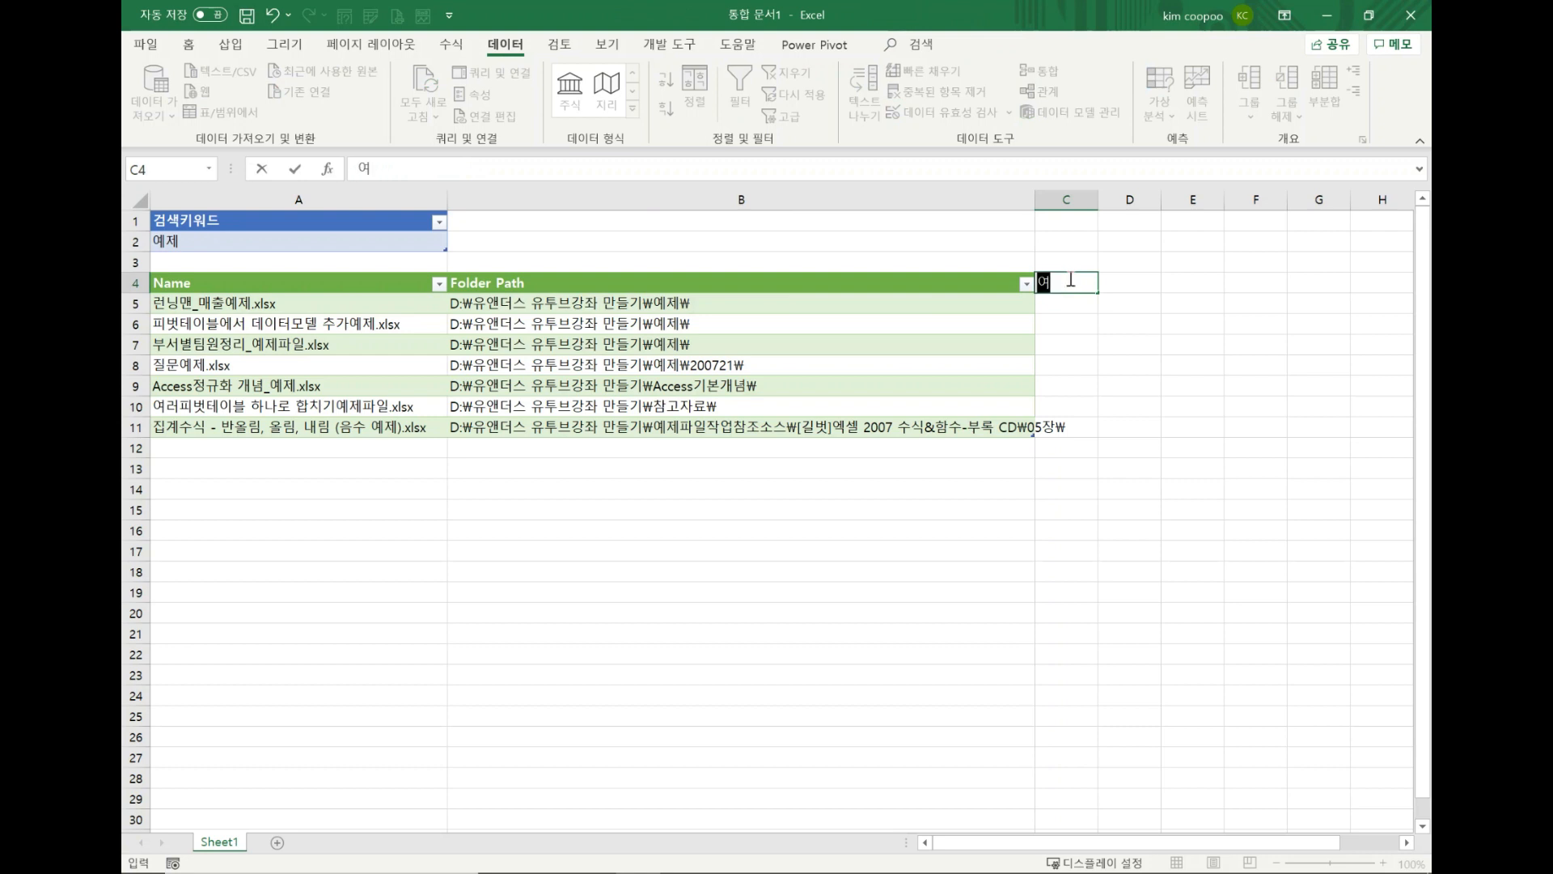
pyautogui.write('기')
pyautogui.press('Return')
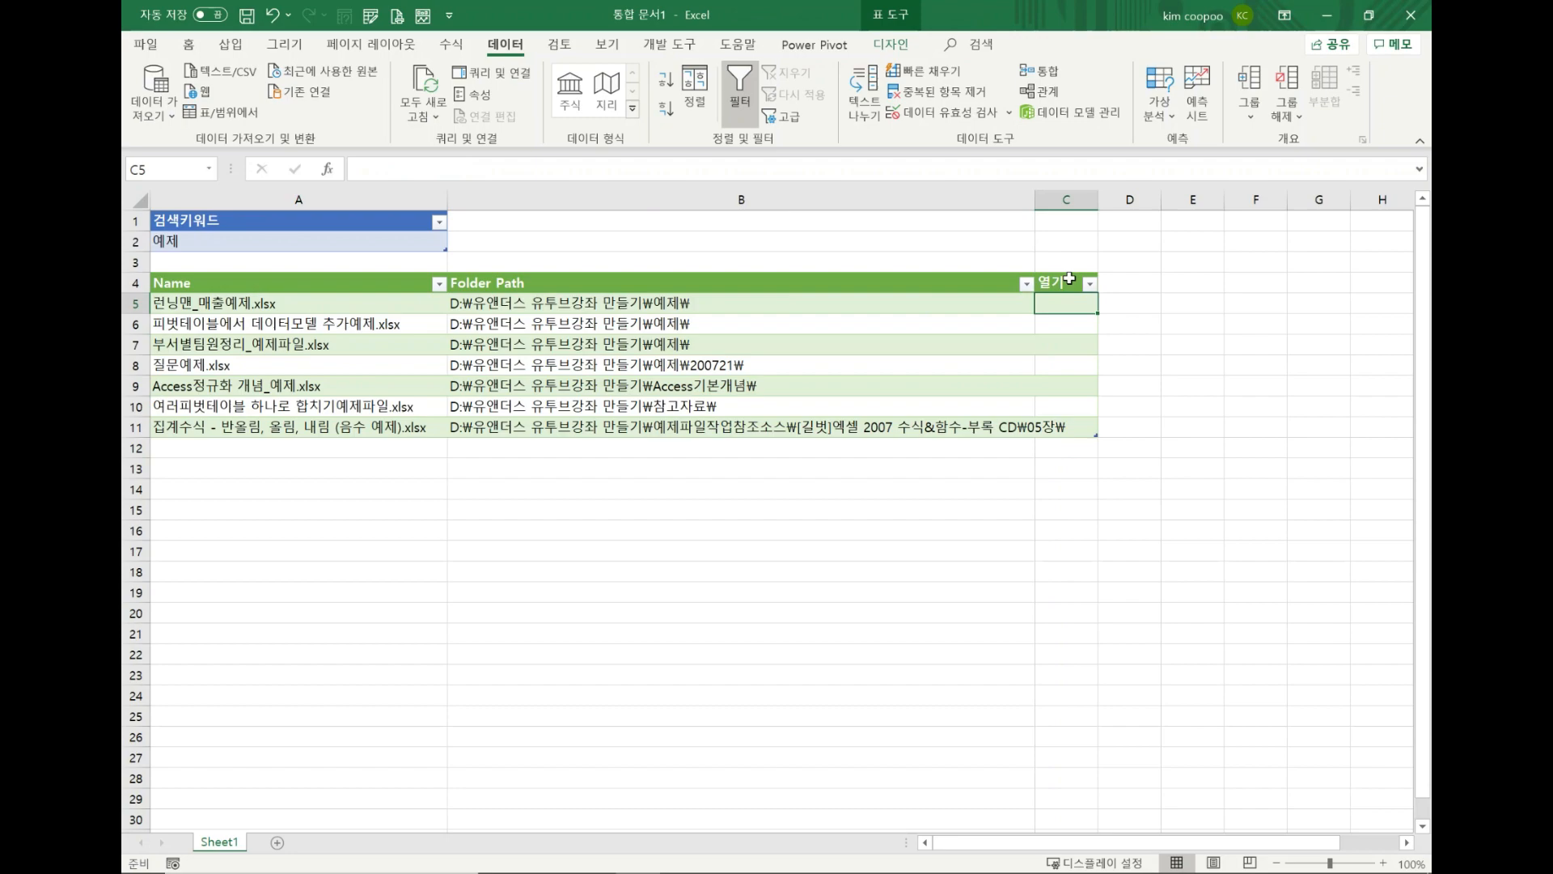
pyautogui.write('=')
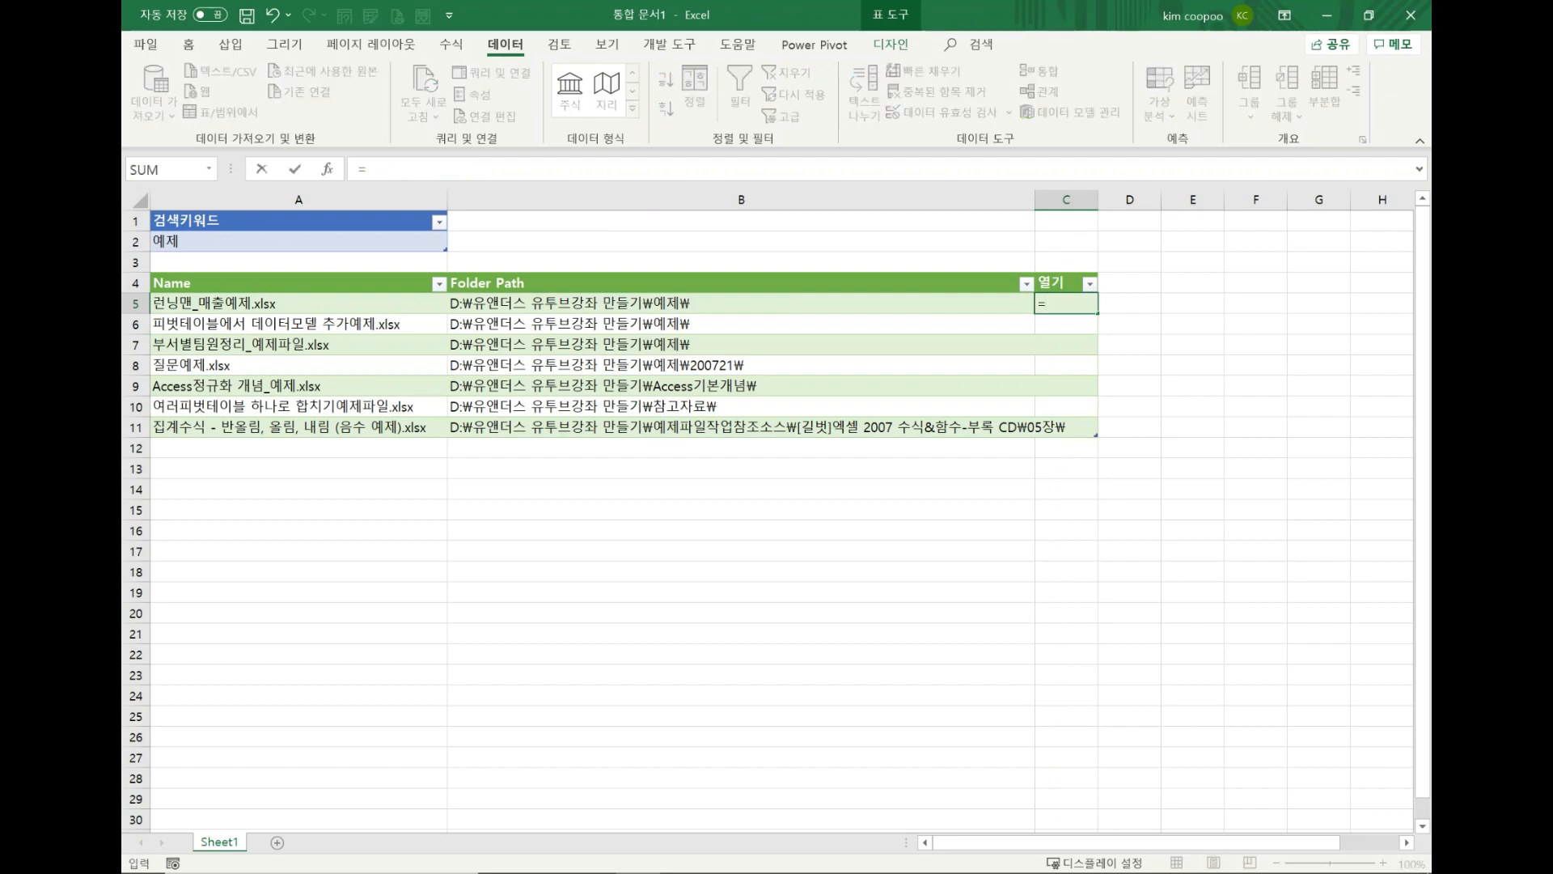
pyautogui.write('ㅗ')
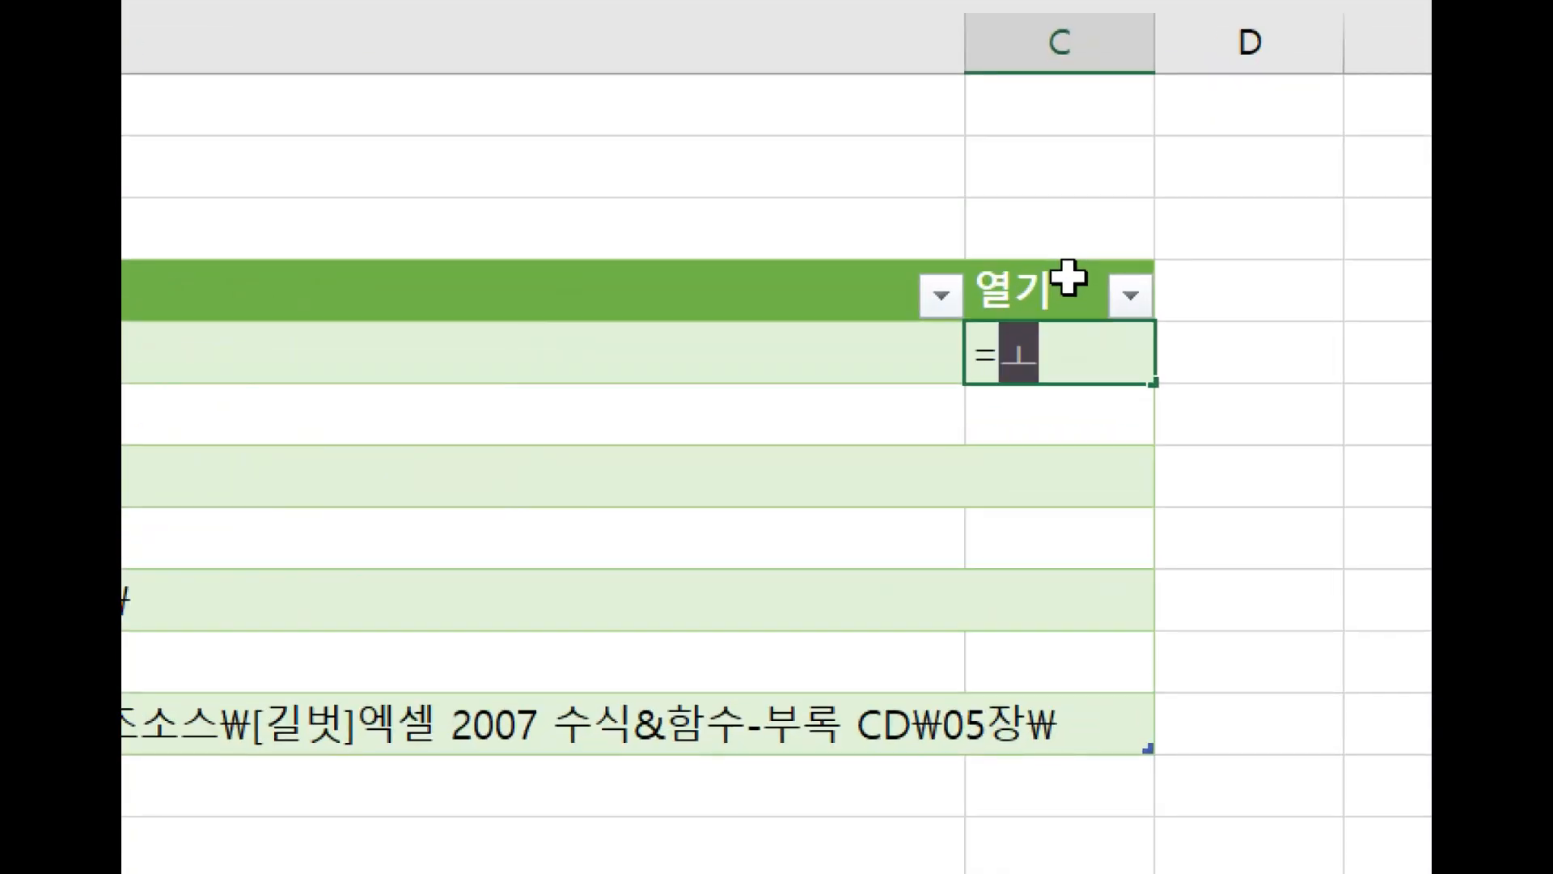
pyautogui.press('BackSpace')
pyautogui.press('Hangul')
pyautogui.write('h')
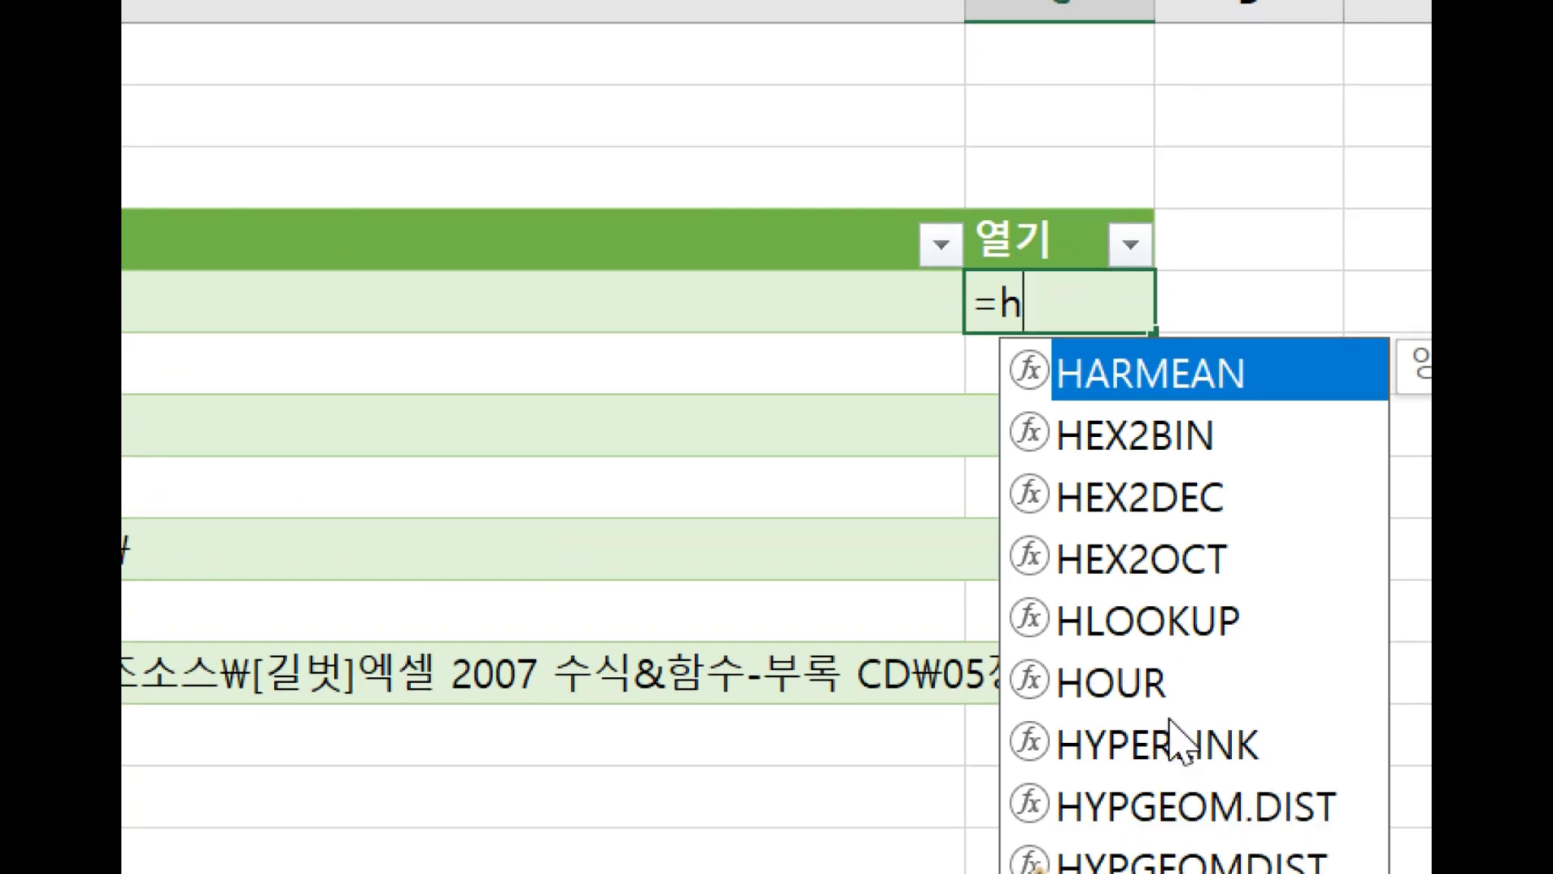
pyautogui.click(1169, 740)
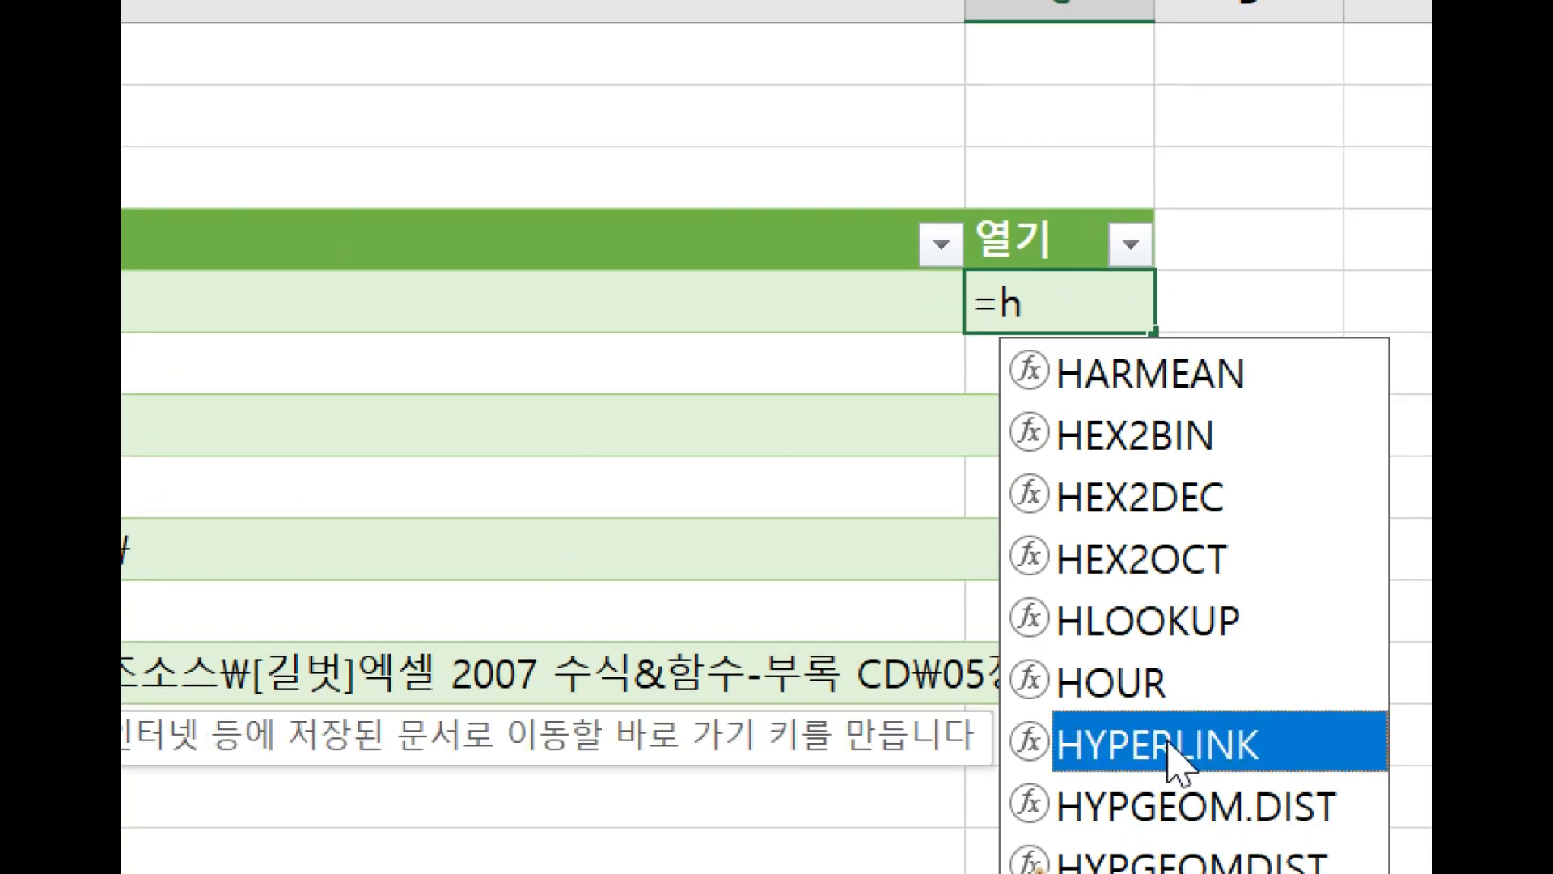
pyautogui.doubleClick(1169, 742)
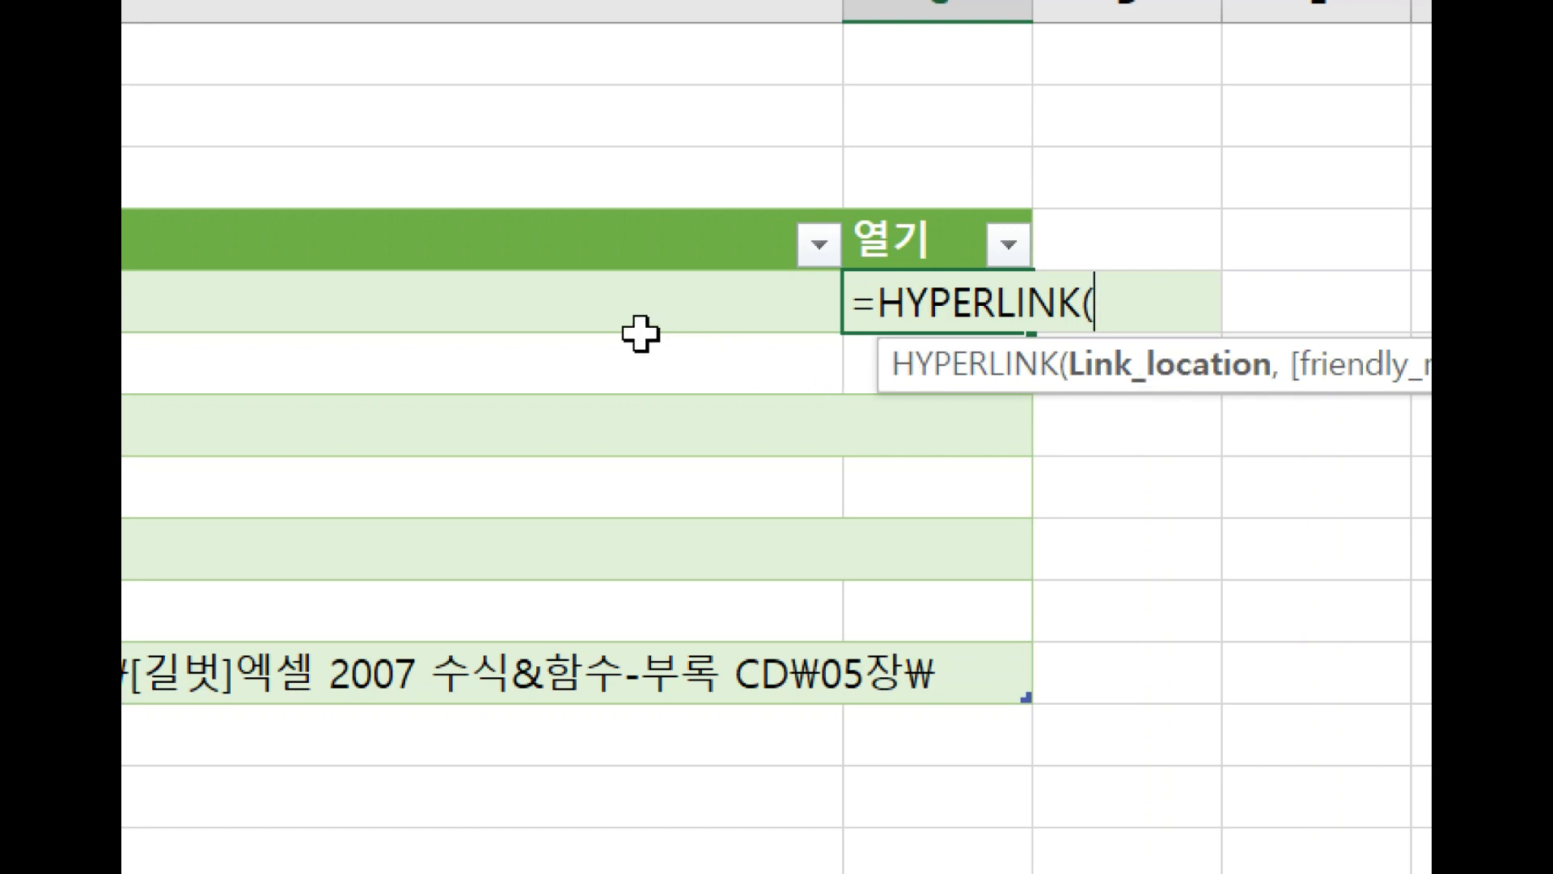
pyautogui.click(627, 301)
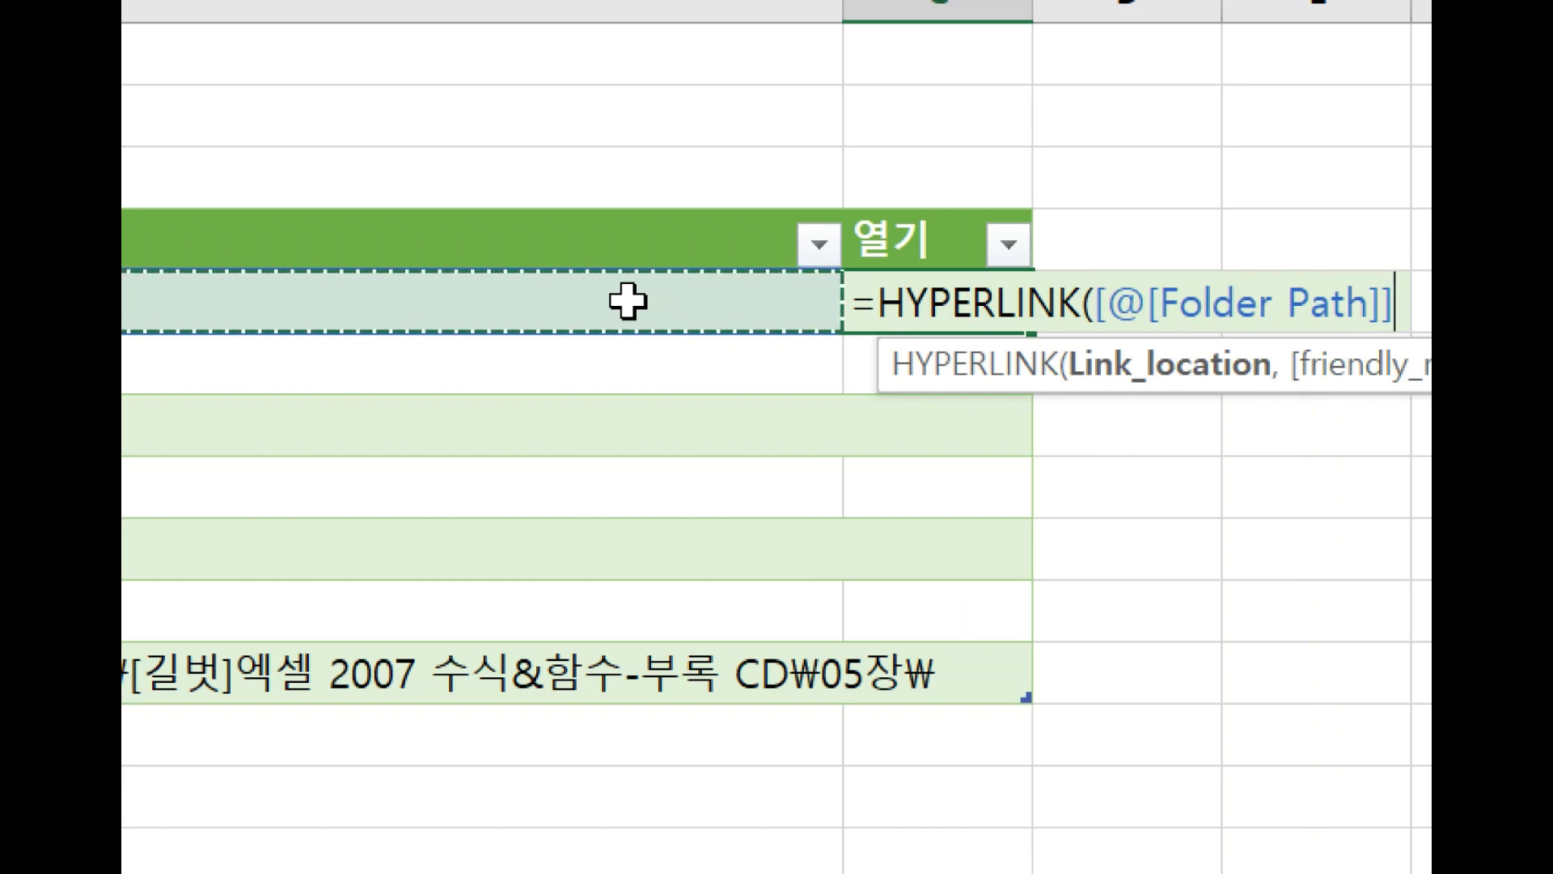
pyautogui.write('&')
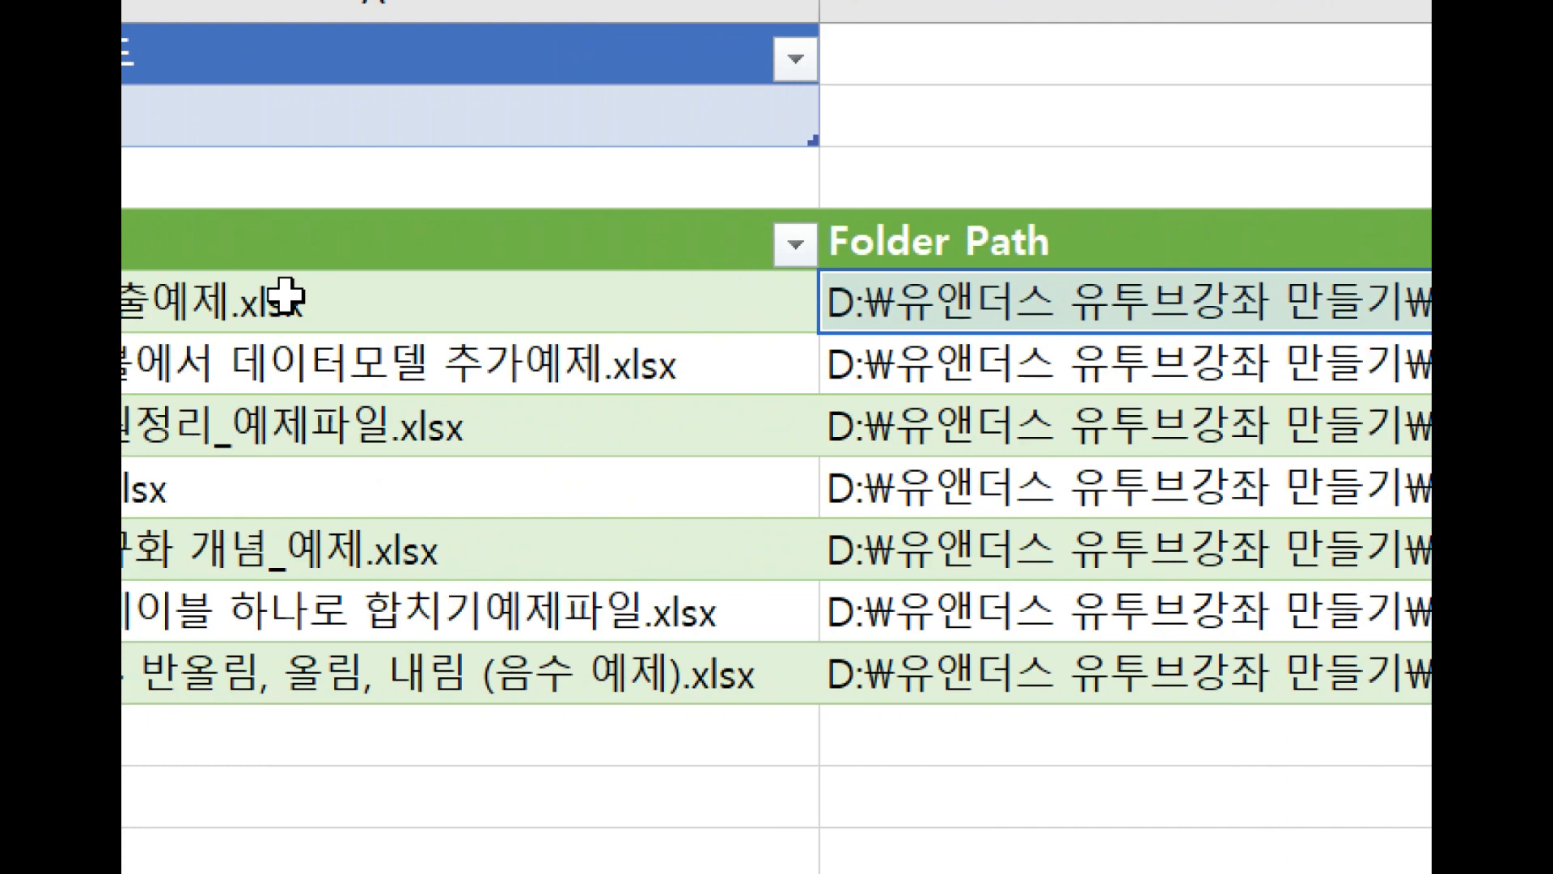
pyautogui.click(287, 299)
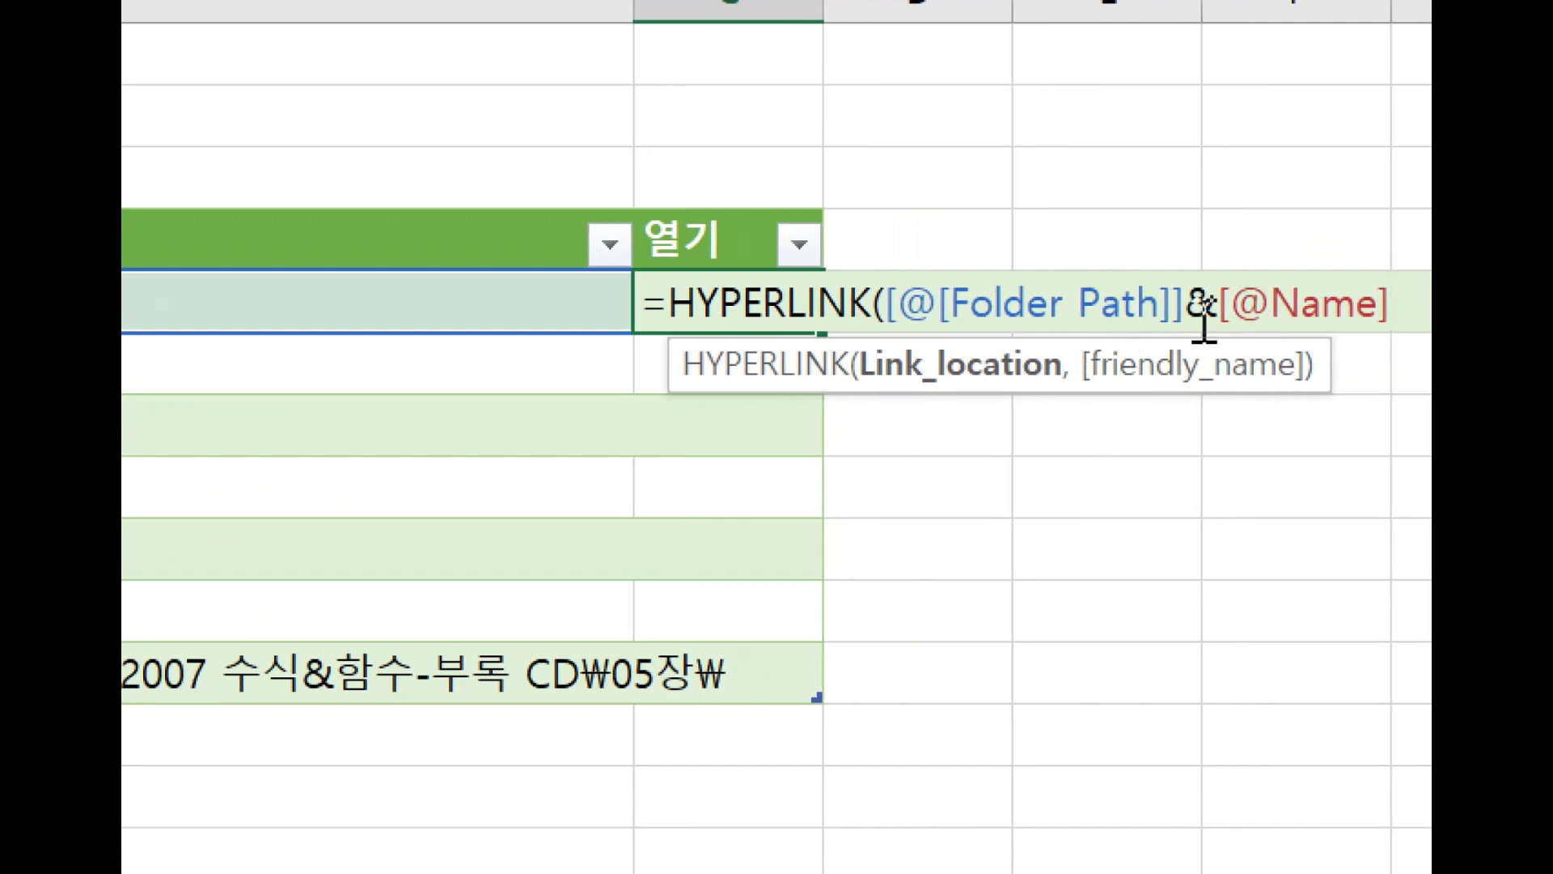
# Complete the HYPERLINK formula with the friendly name "열기" and enter it for the 열기 column.
pyautogui.write(',"')
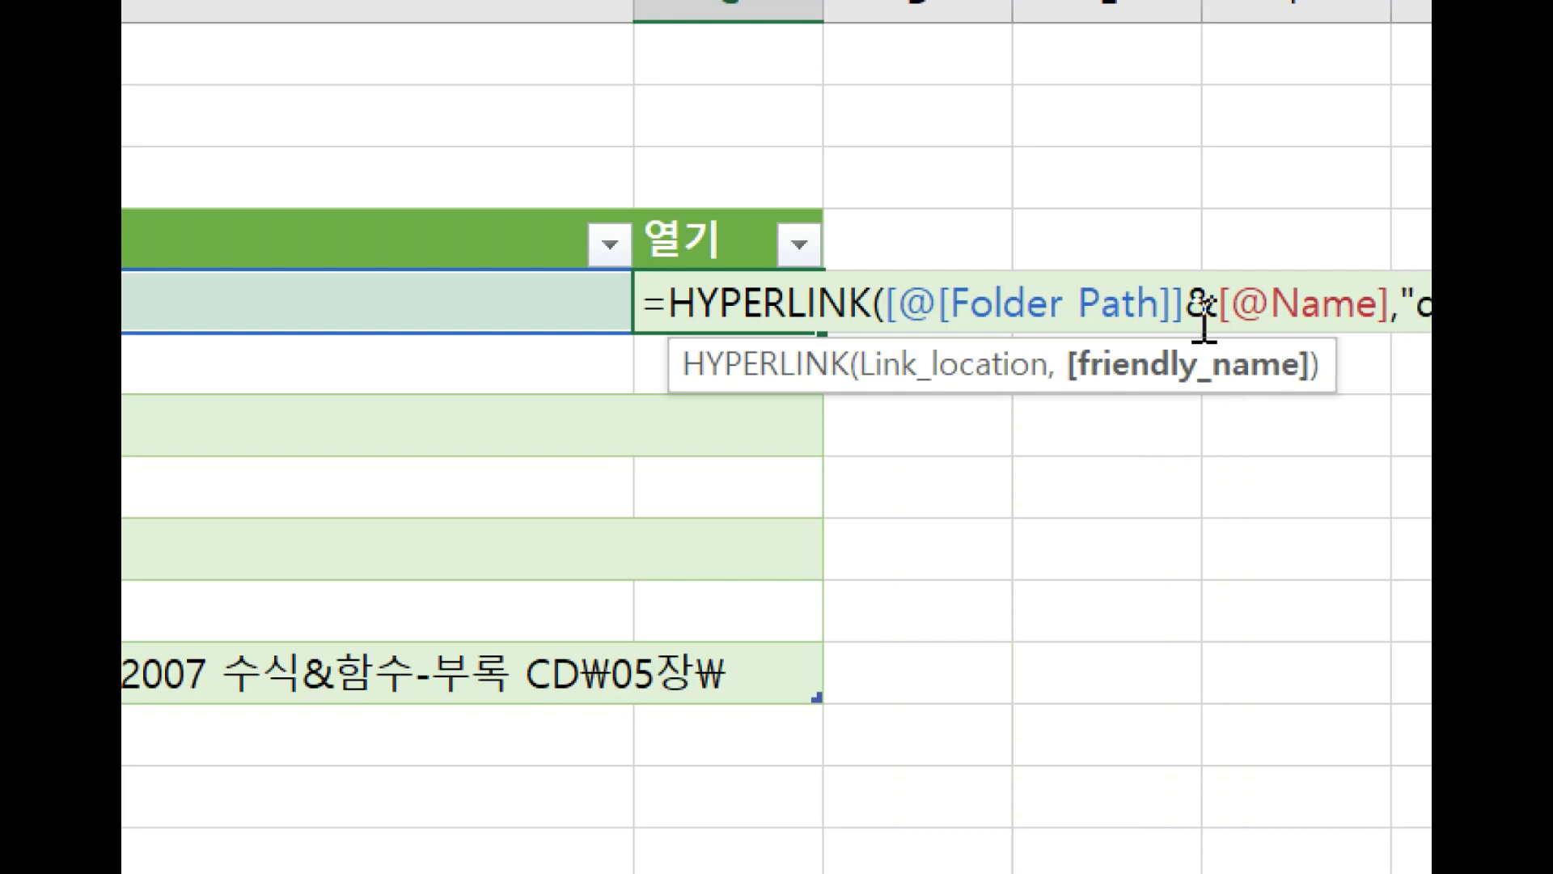
pyautogui.write('dufrl')
pyautogui.press('BackSpace')
pyautogui.press('BackSpace')
pyautogui.press('BackSpace')
pyautogui.press('BackSpace')
pyautogui.press('BackSpace')
pyautogui.press('Hangul')
pyautogui.write('열기')
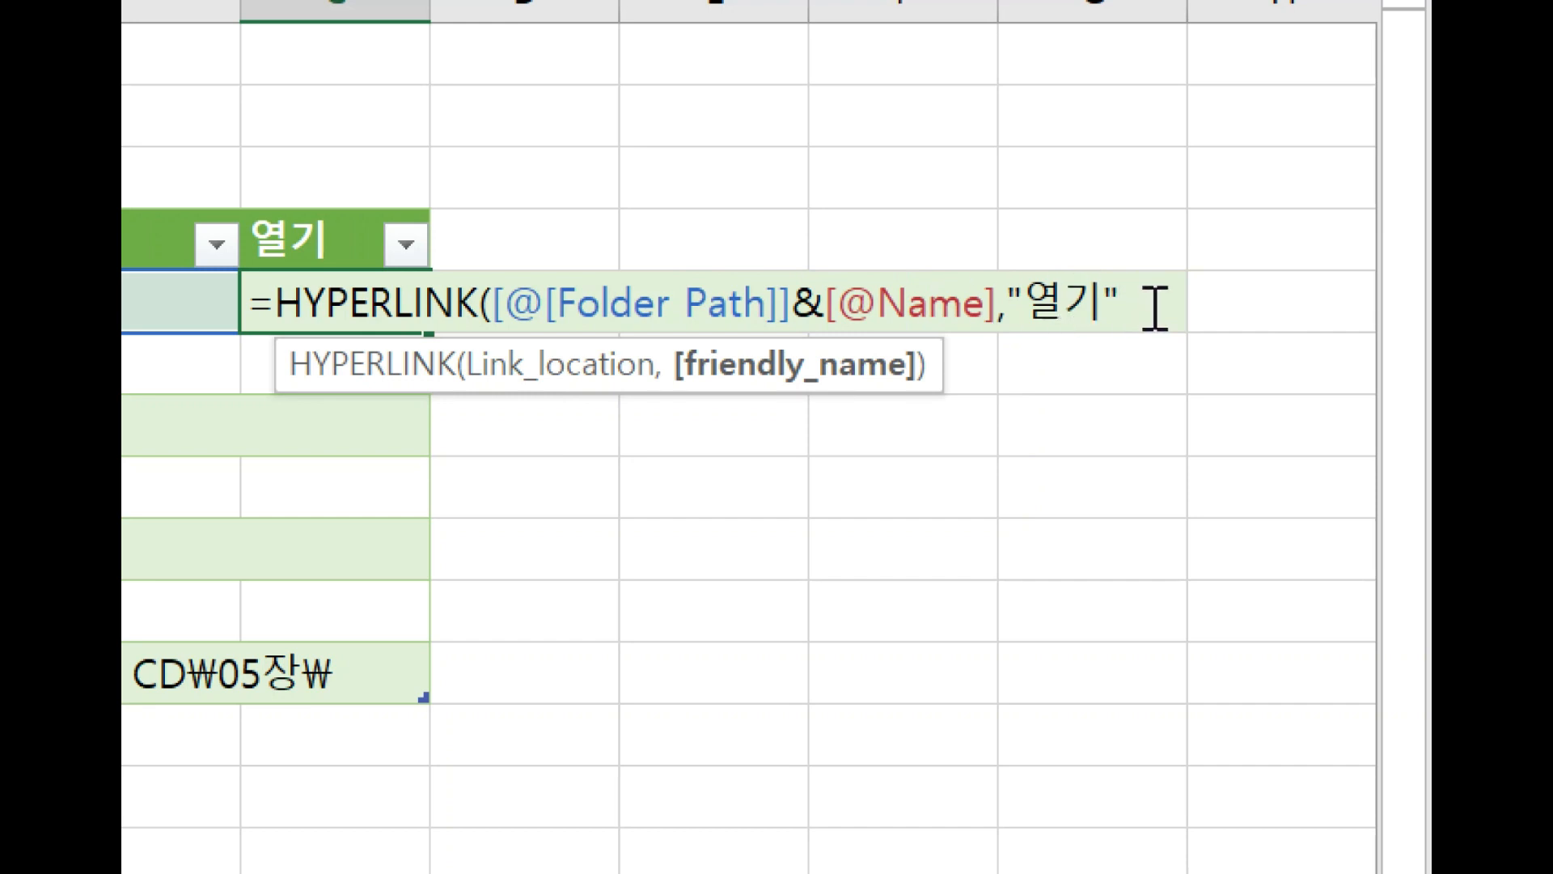
pyautogui.write(')')
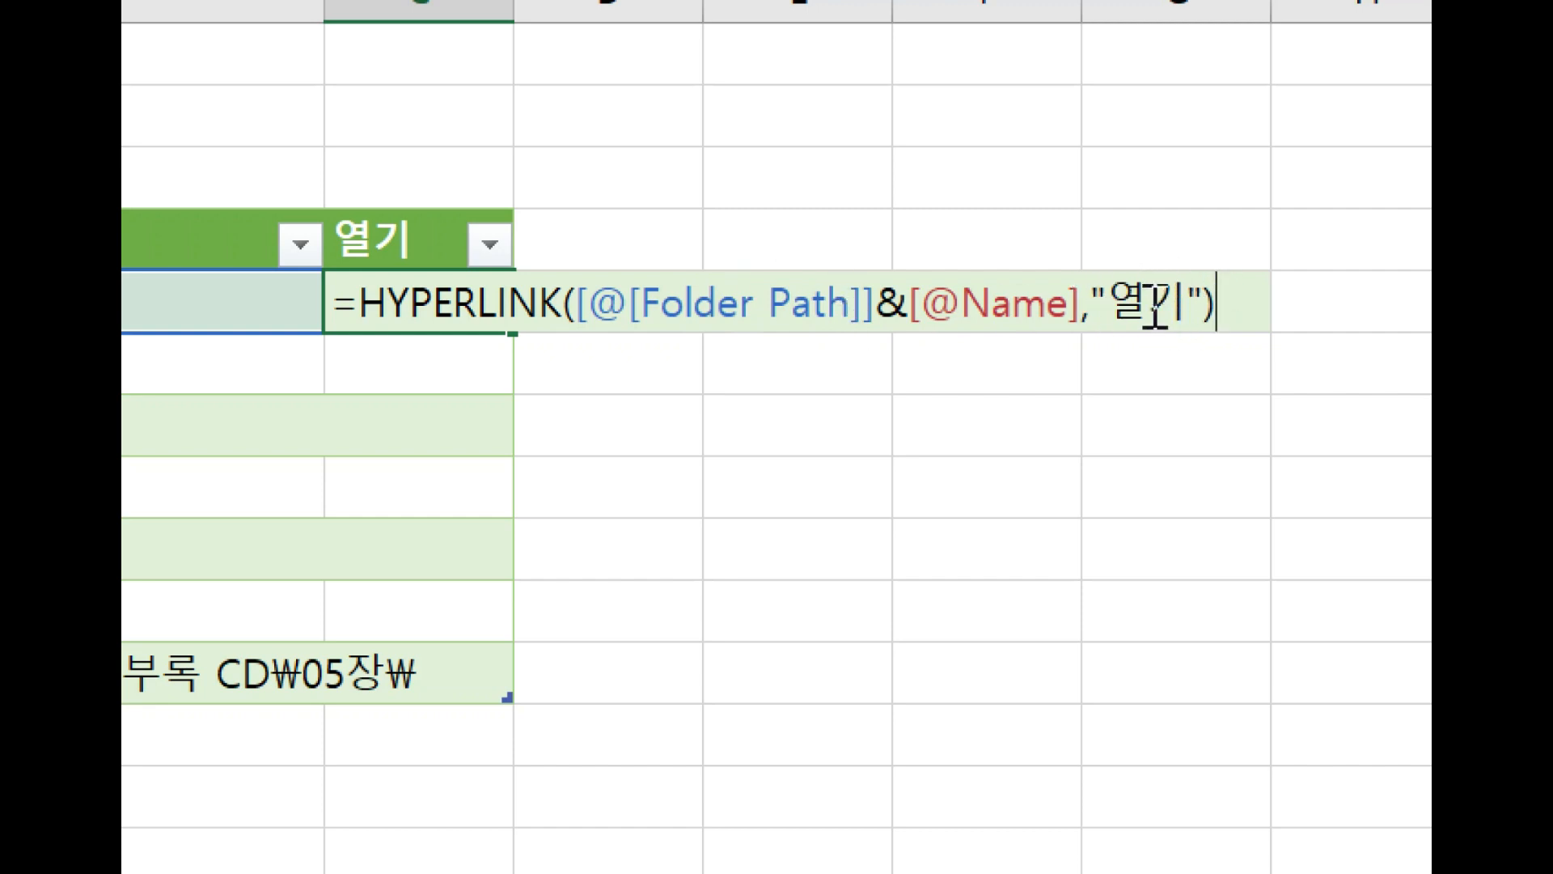
pyautogui.press('Return')
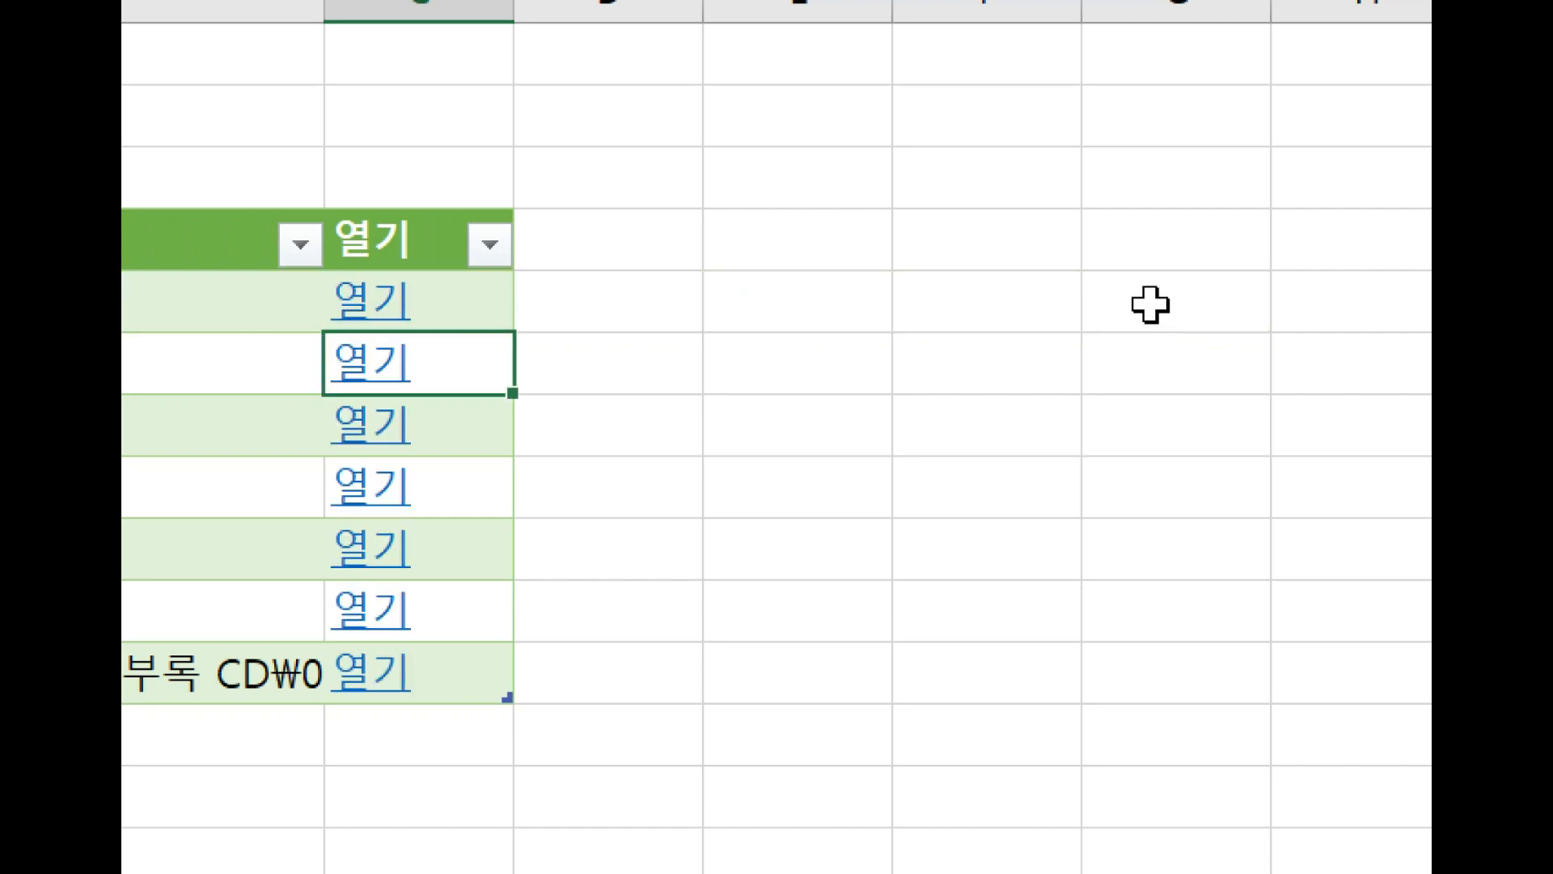
# Test the 열기 link for 런닝맨_매출예제.xlsx by opening the file despite the security notice, and close that workbook.
pyautogui.hscroll(-3, 575, 219)
pyautogui.hscroll(3, 1048, 338)
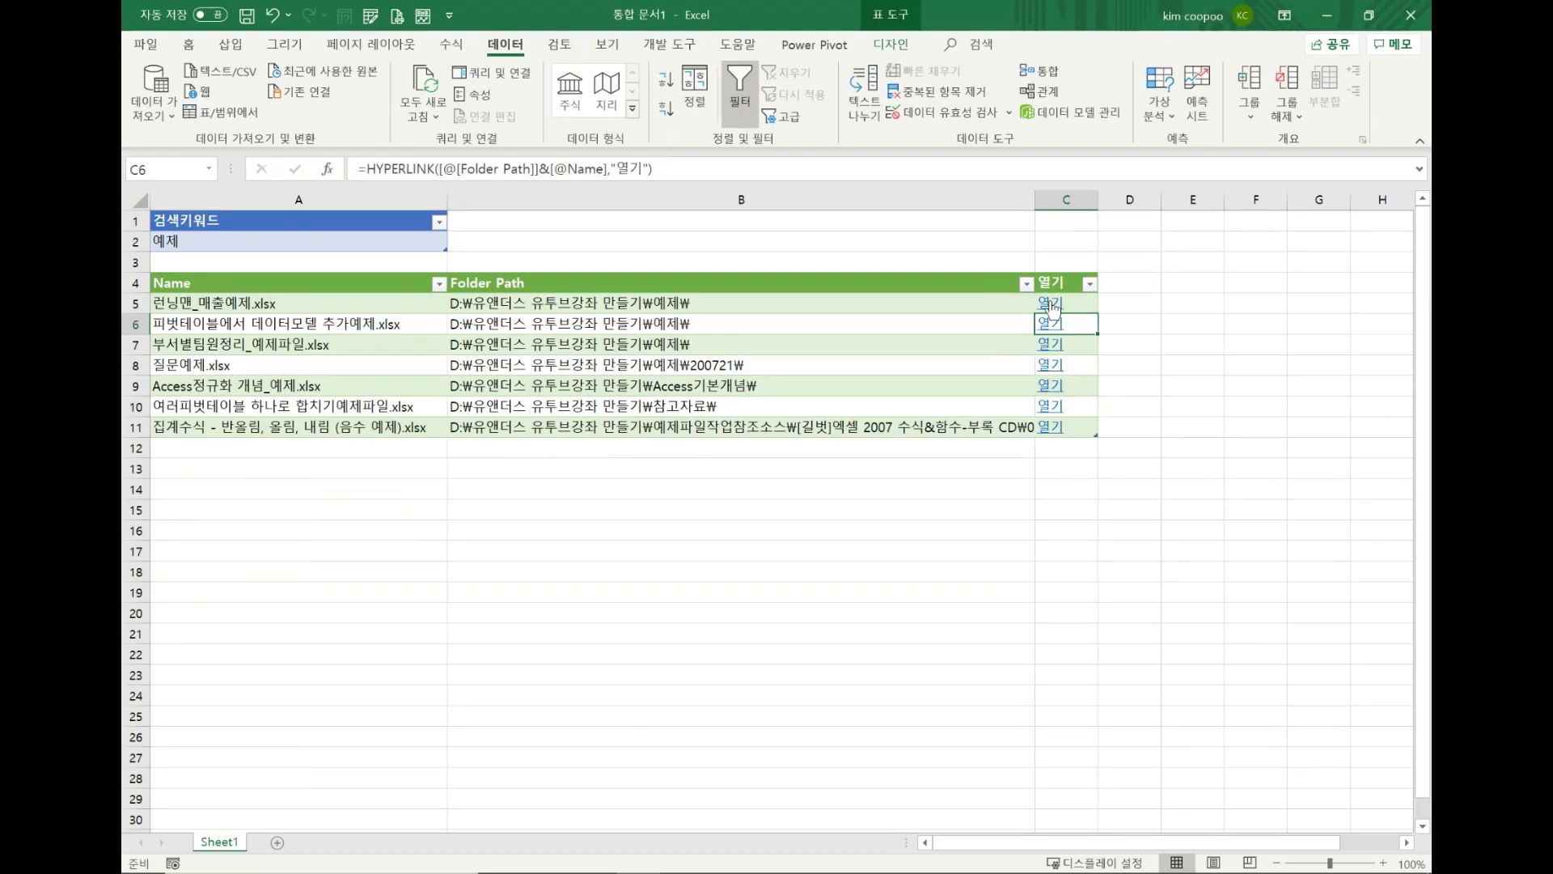
pyautogui.click(1052, 305)
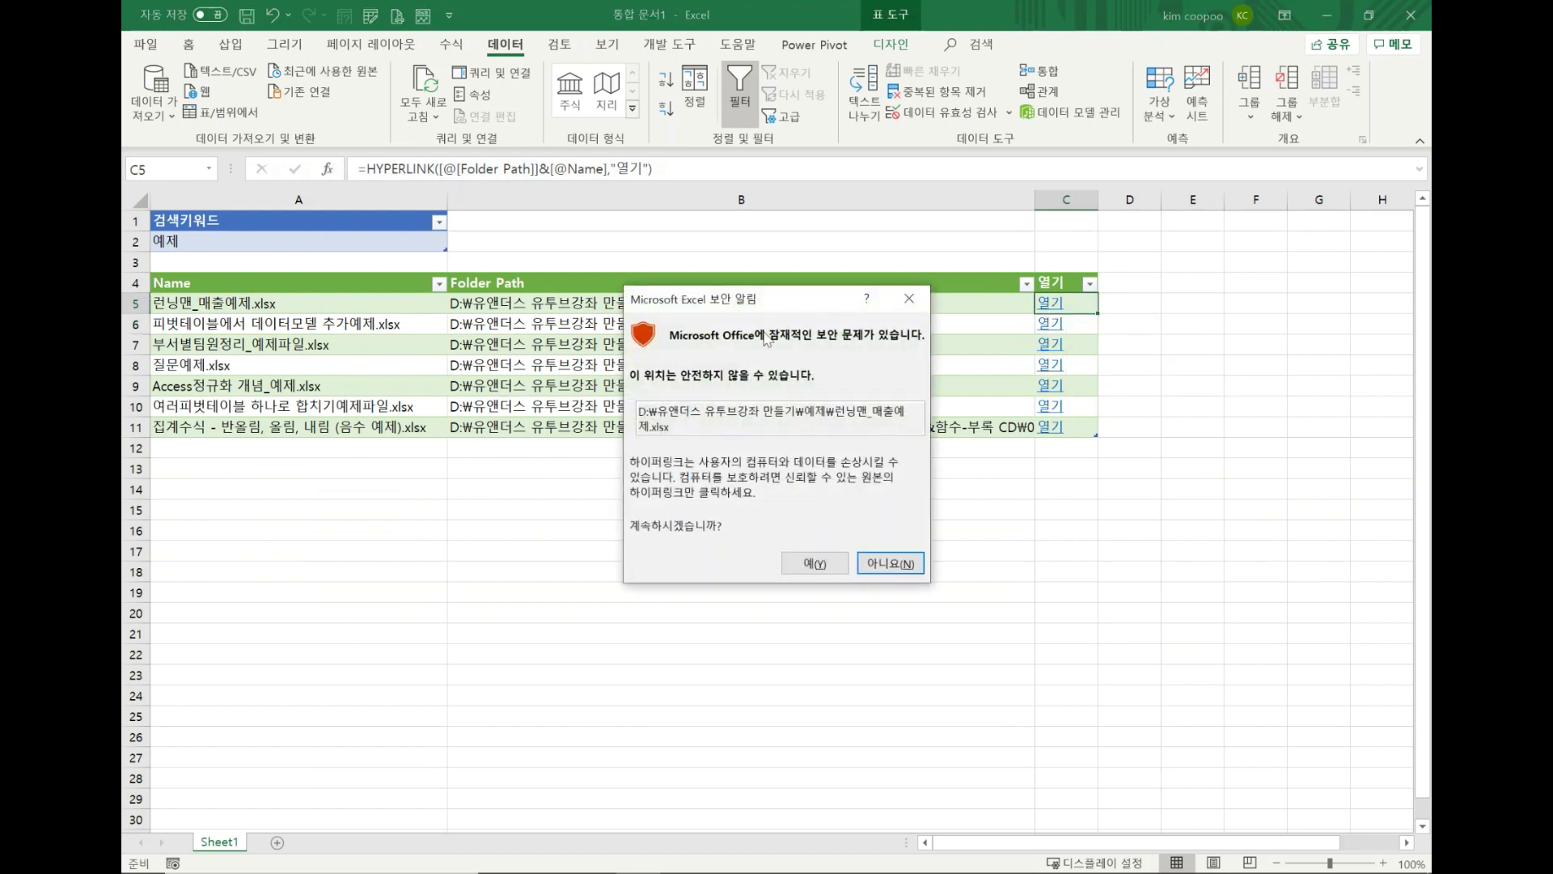
pyautogui.click(814, 564)
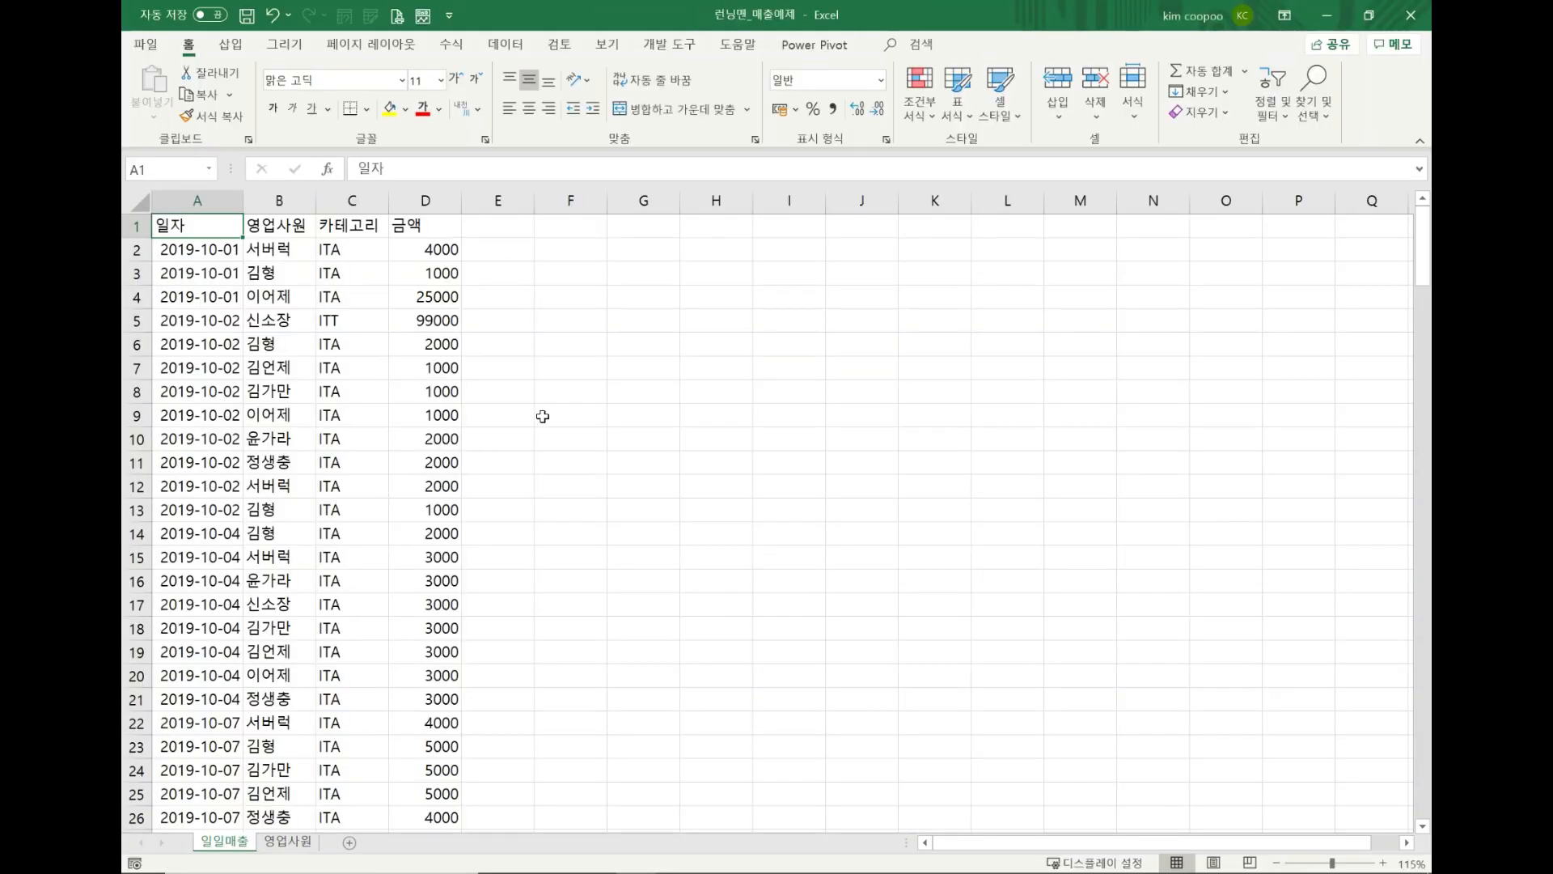
pyautogui.click(1404, 23)
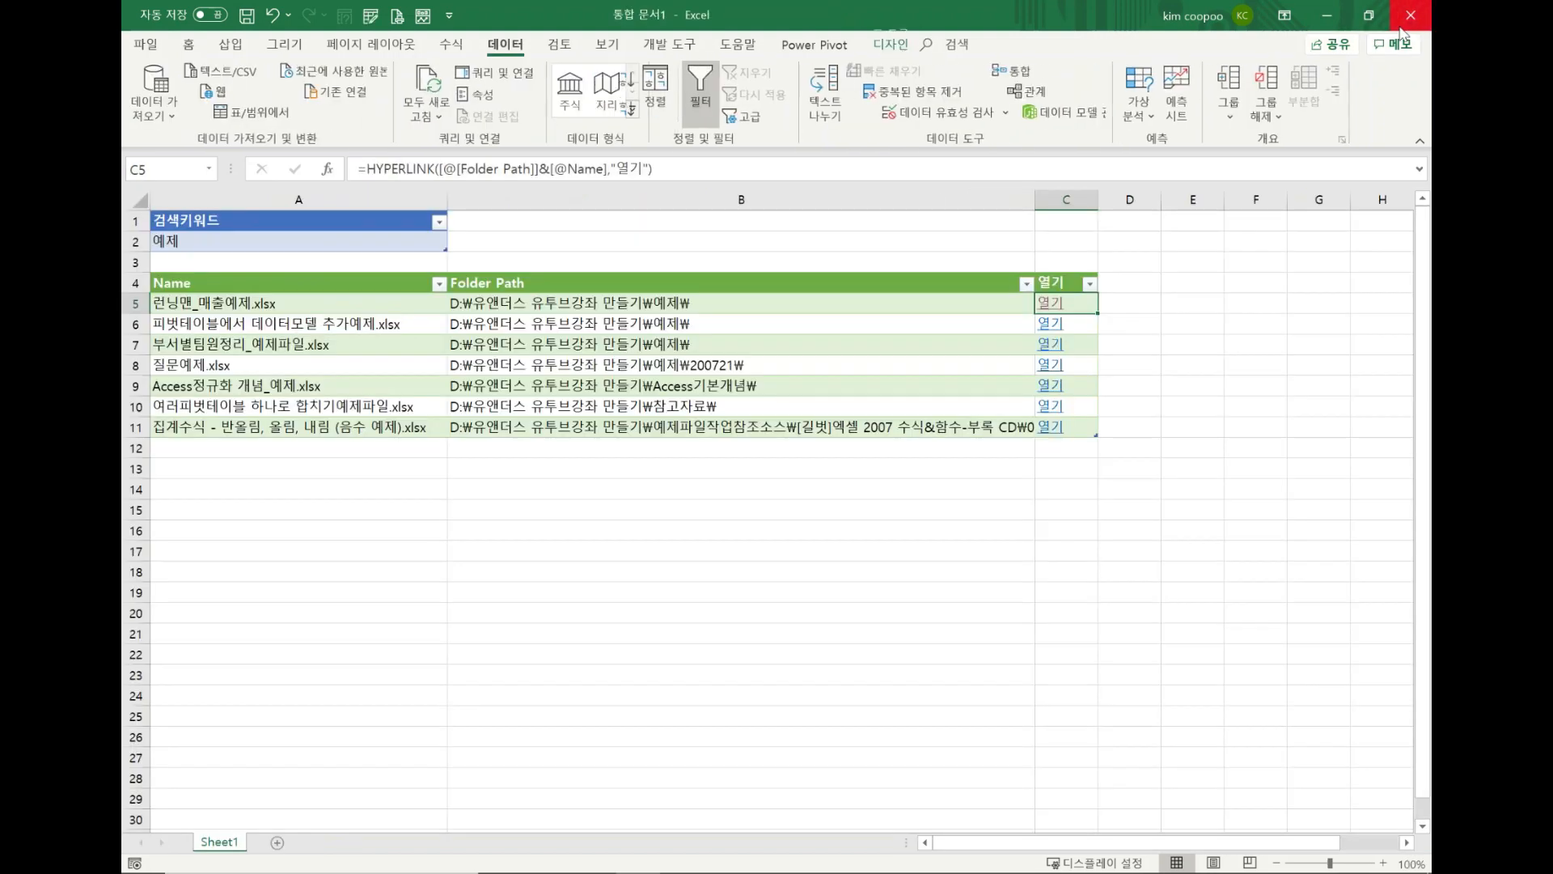
# Change the search keyword in cell A2 to "피벗" and refresh all queries.
pyautogui.click(321, 243)
pyautogui.write('피벗')
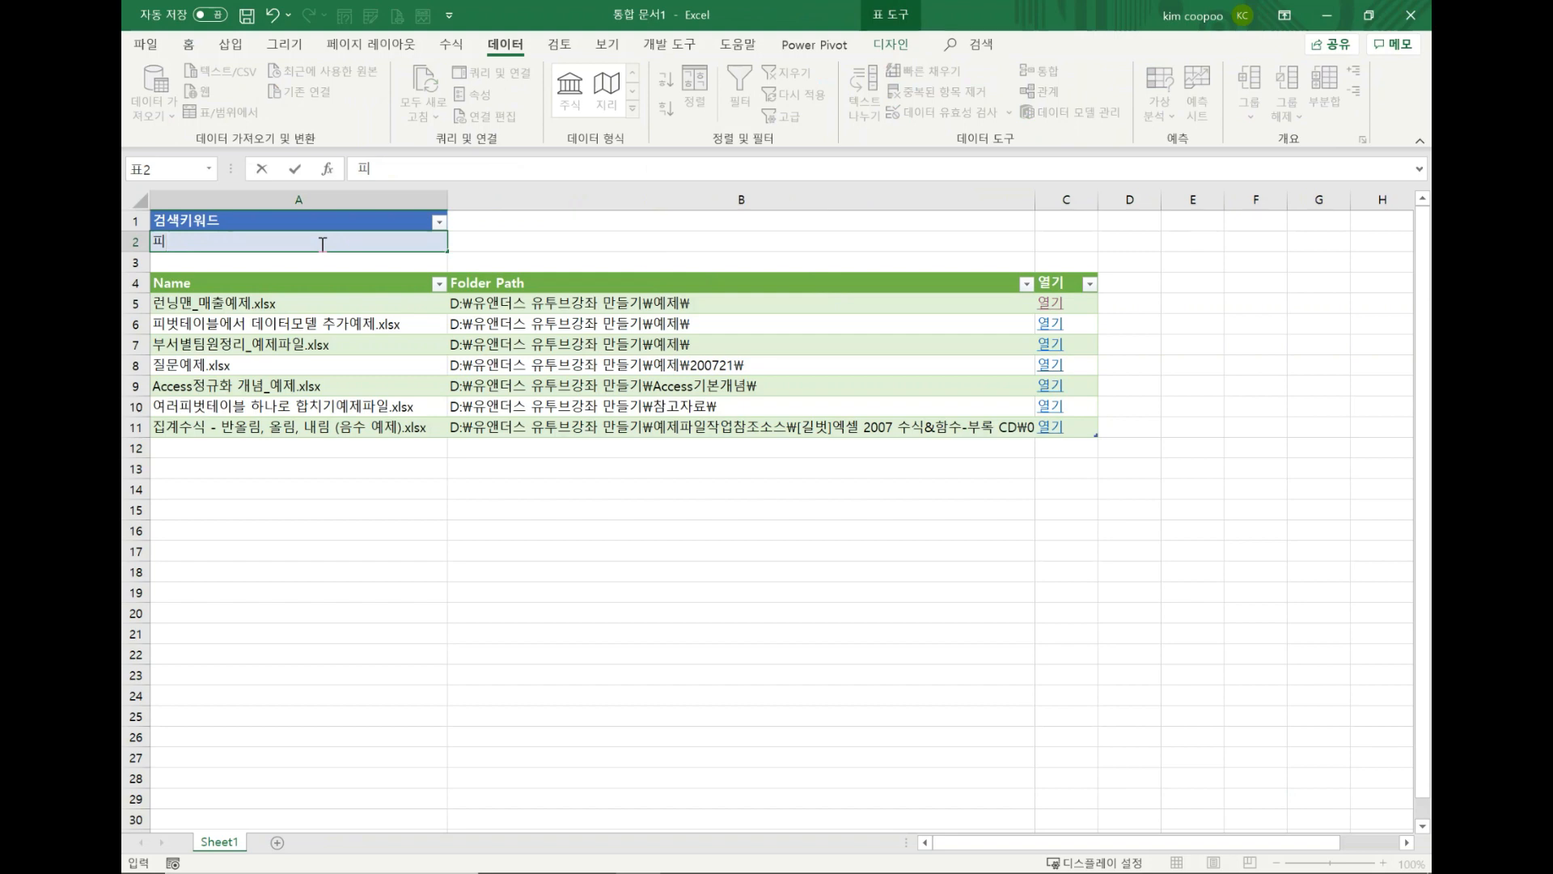
pyautogui.click(482, 249)
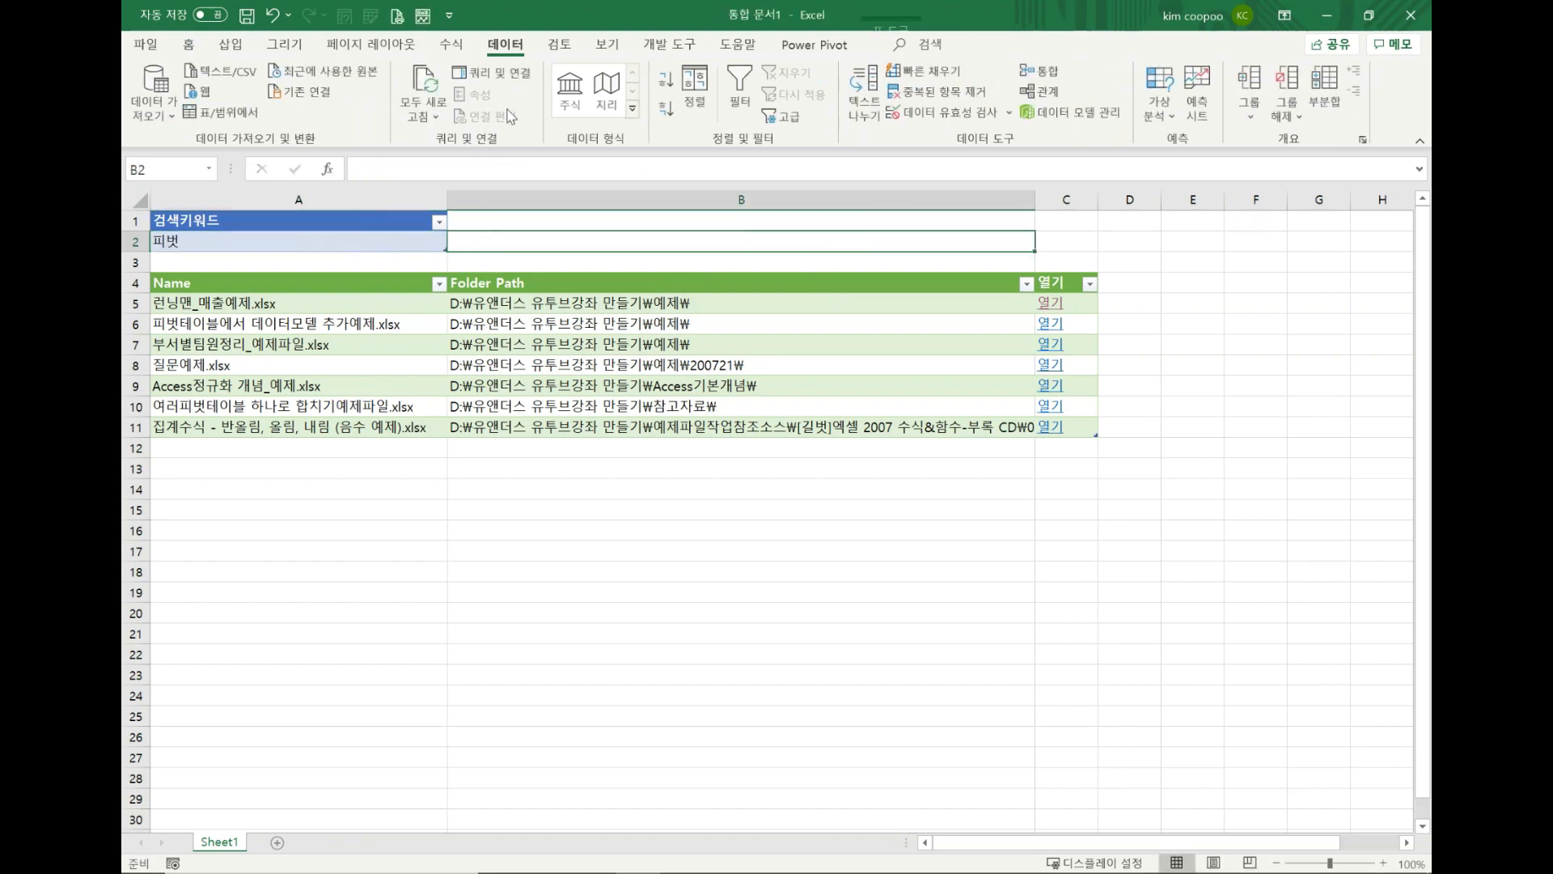
pyautogui.click(426, 79)
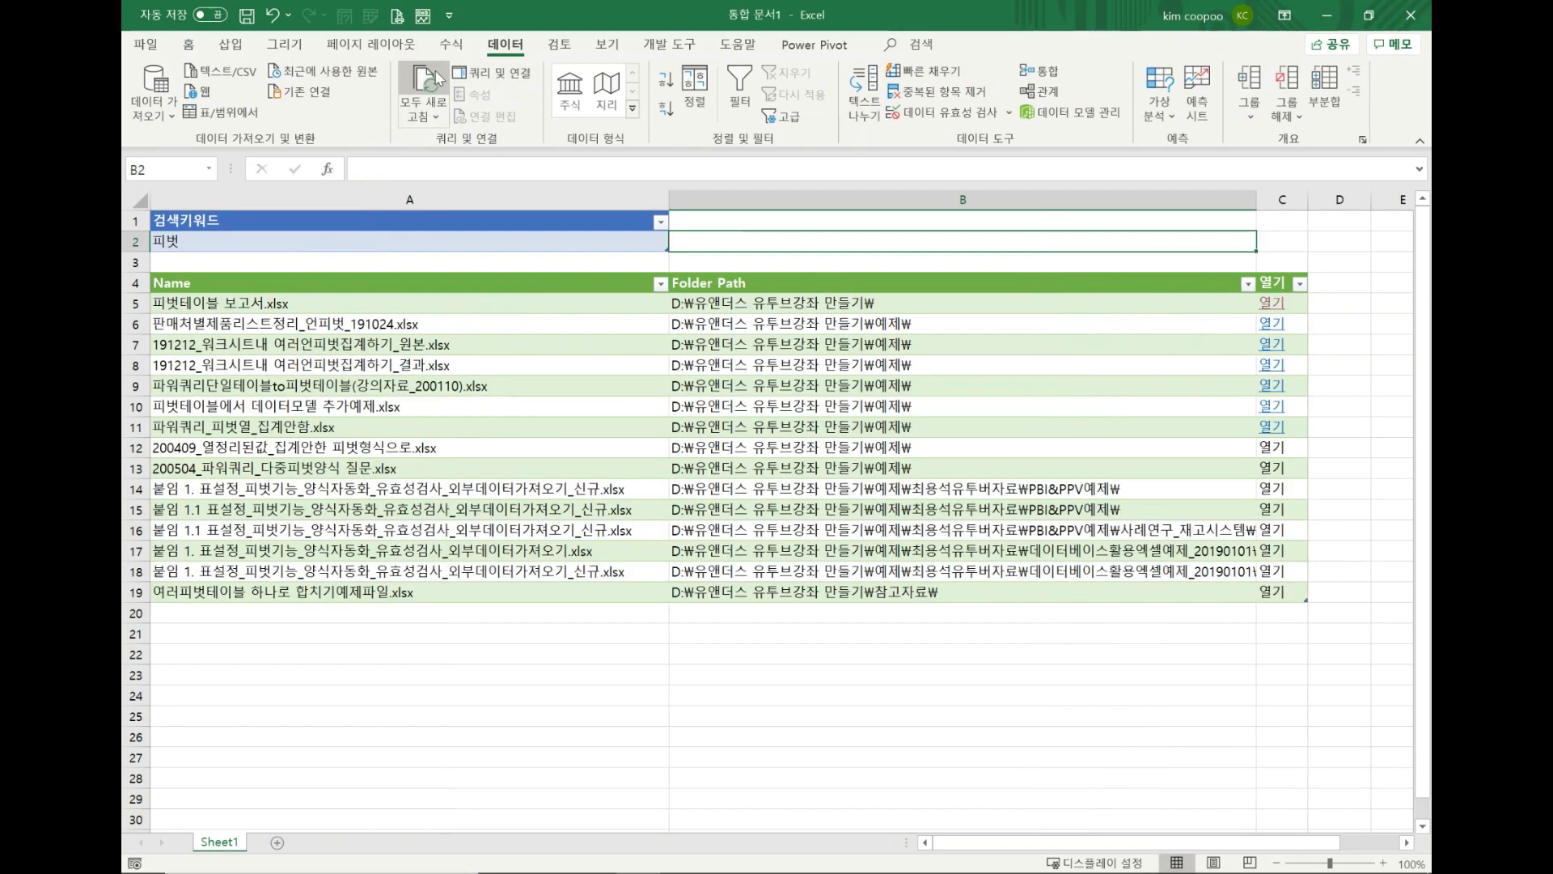
# Open the workbook in row 6 of the refreshed list through its 열기 link, and close it again.
pyautogui.click(1285, 331)
pyautogui.click(841, 570)
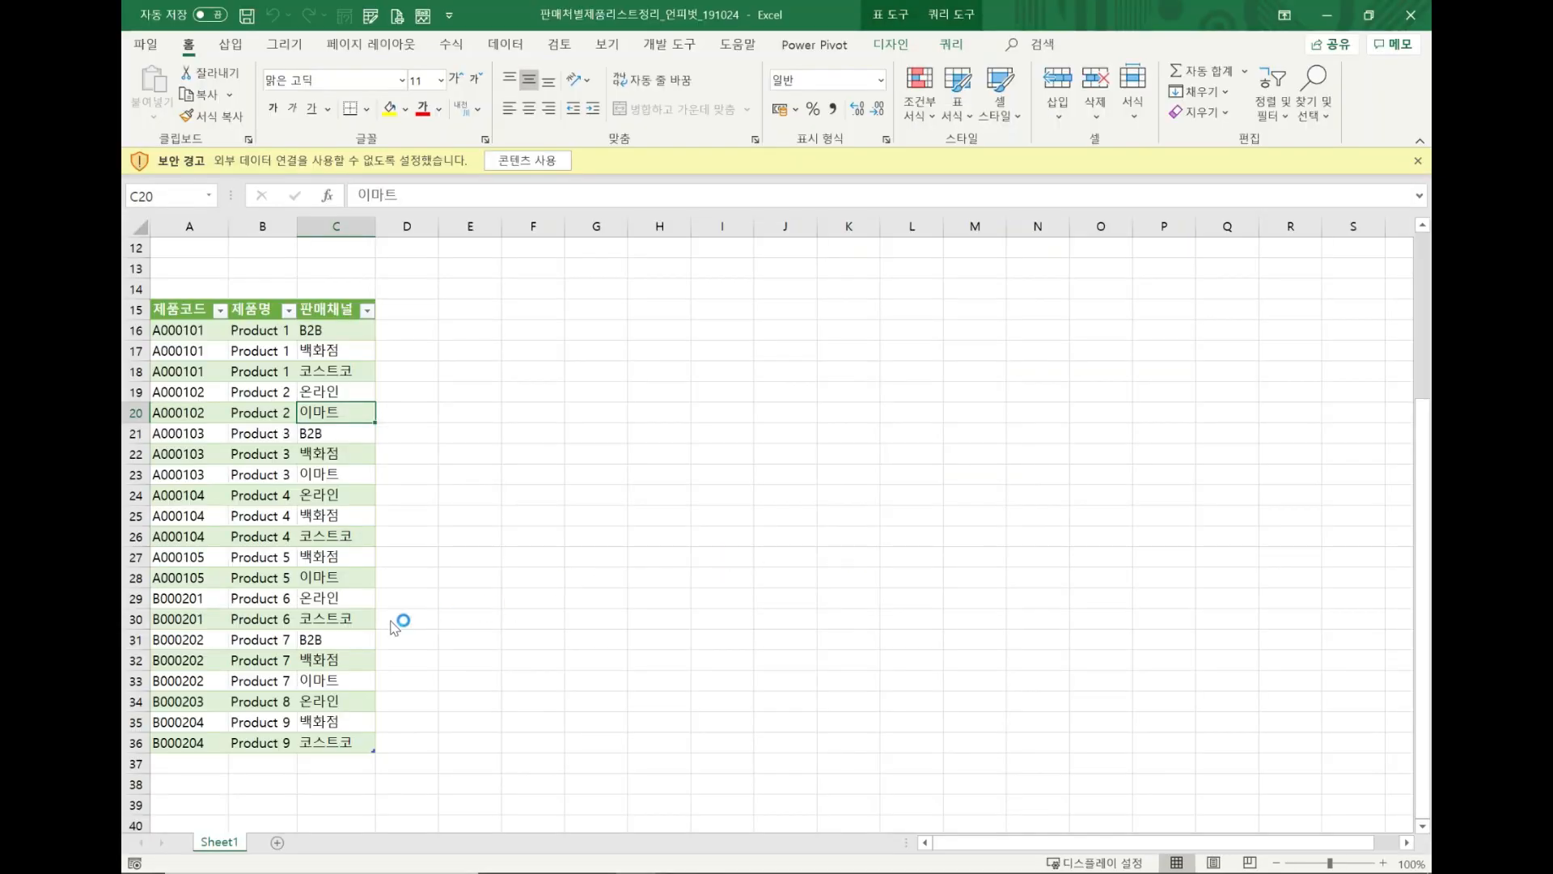
pyautogui.click(1411, 14)
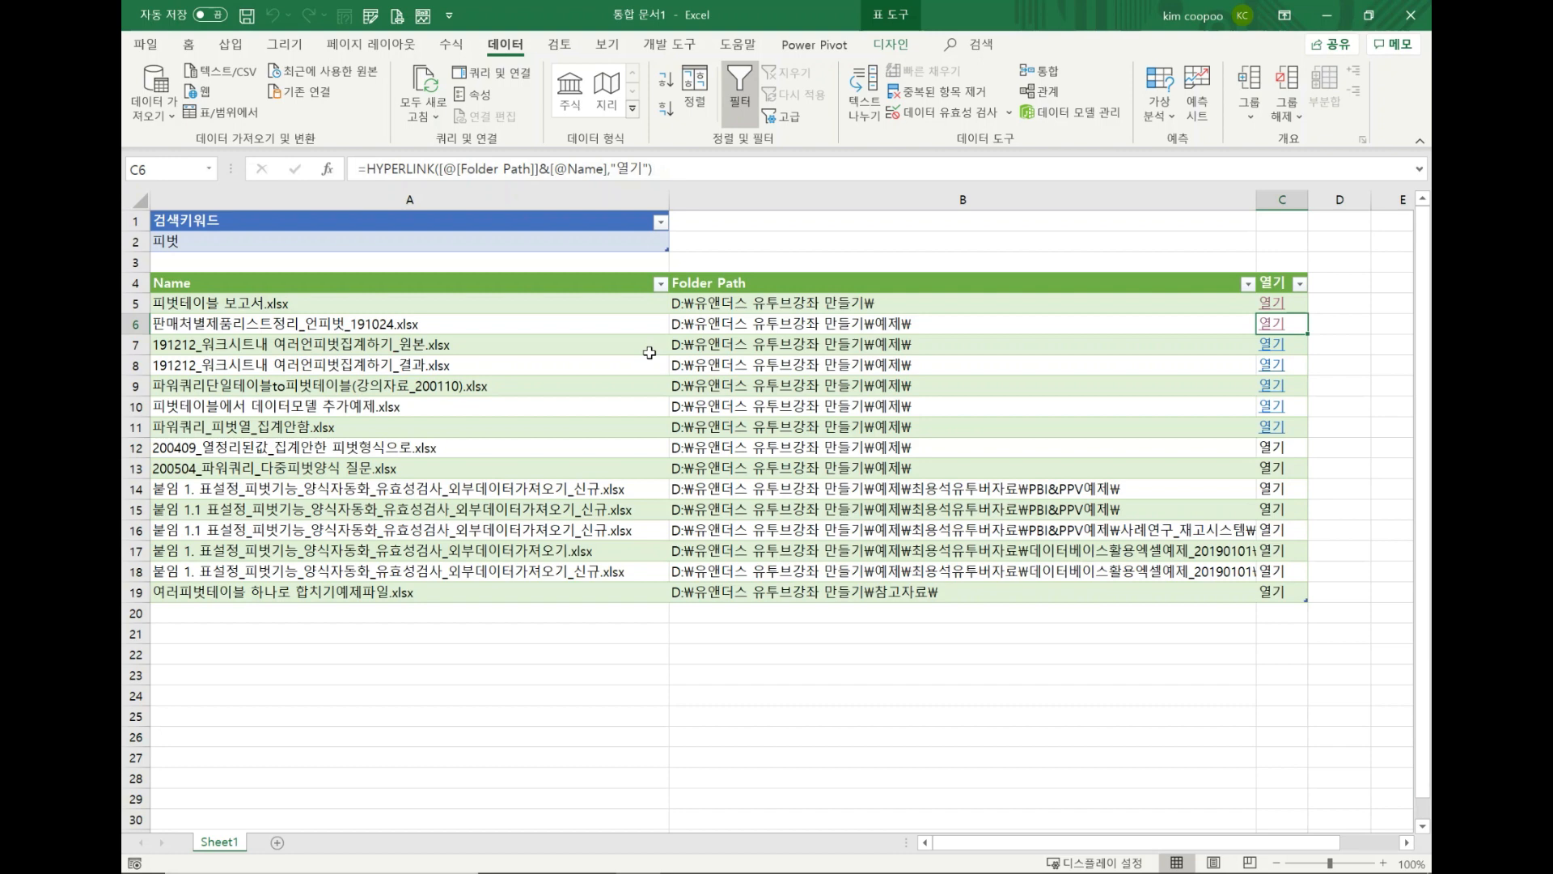
pyautogui.scroll(-3, 650, 353)
pyautogui.scroll(3, 649, 353)
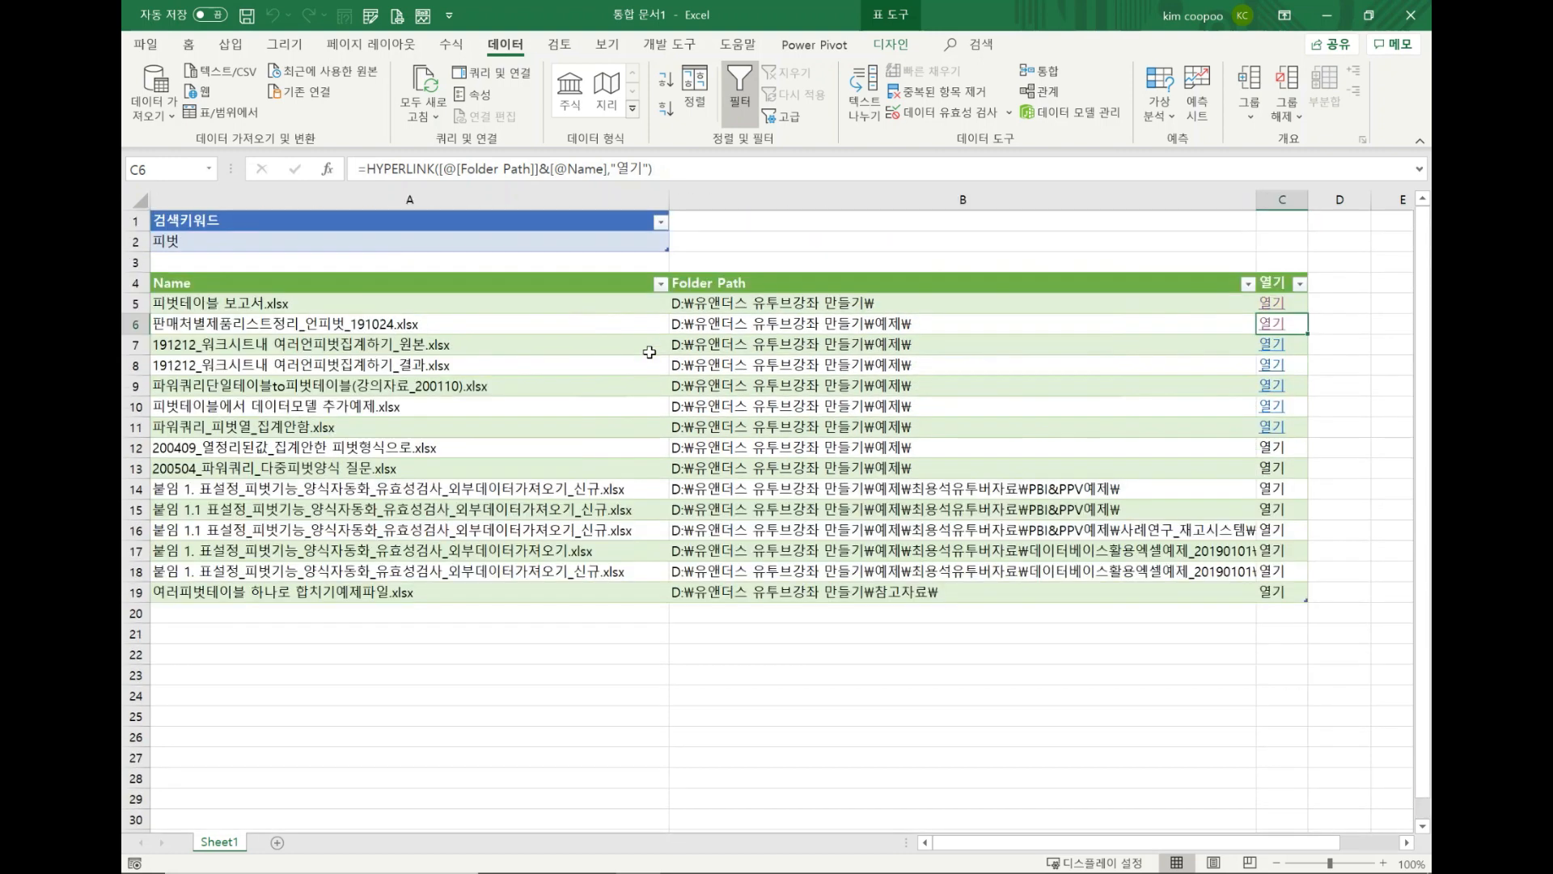